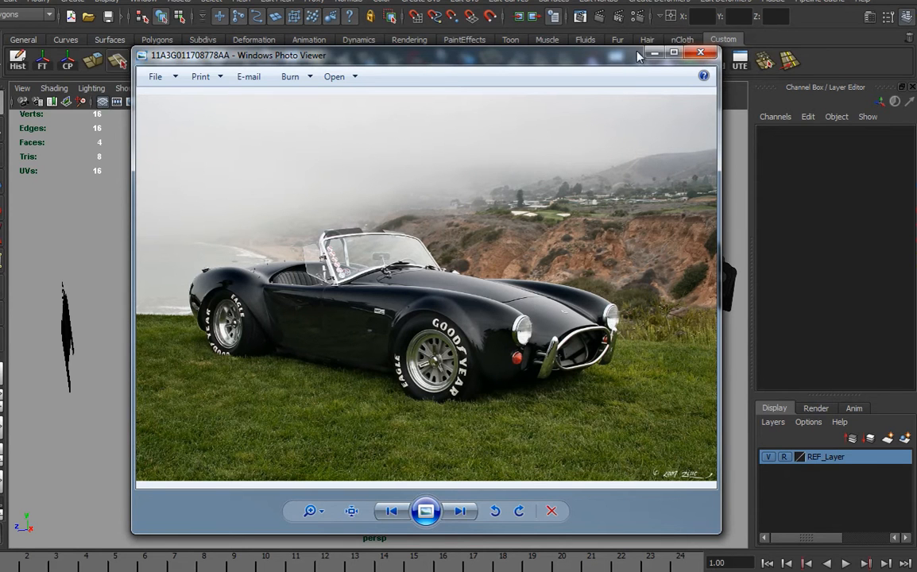
- Unlock REF_Layer and move the side and top car reference planes together along Z to about -83.16
click(608, 20)
alt+drag(483, 363, 438, 384)
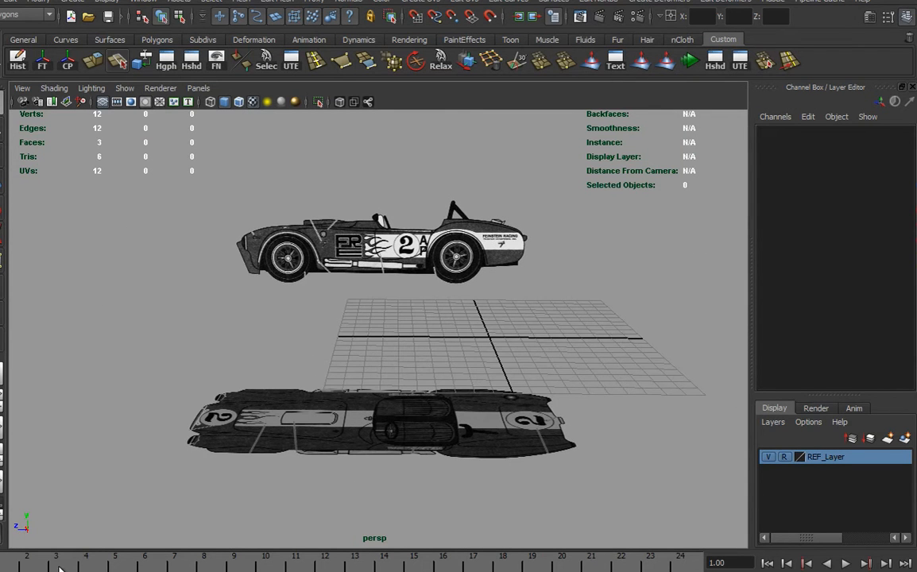
alt+drag(645, 310, 430, 416)
alt+right_drag(430, 416, 365, 420)
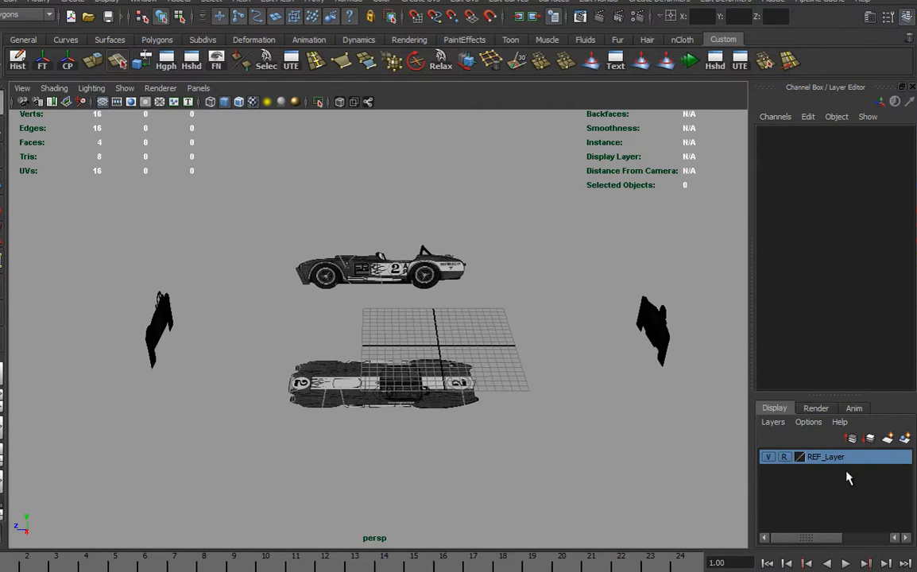
drag(357, 310, 465, 426)
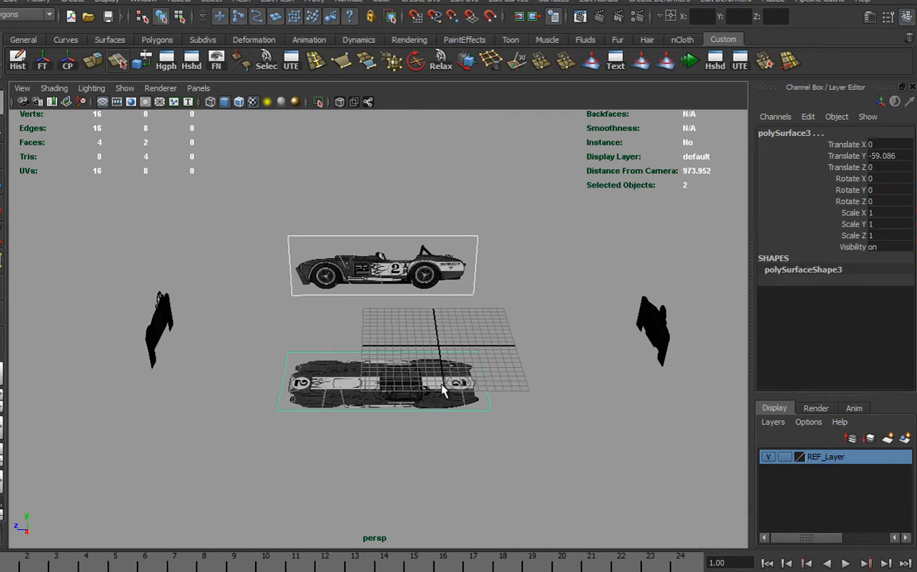
key(w)
drag(342, 380, 400, 380)
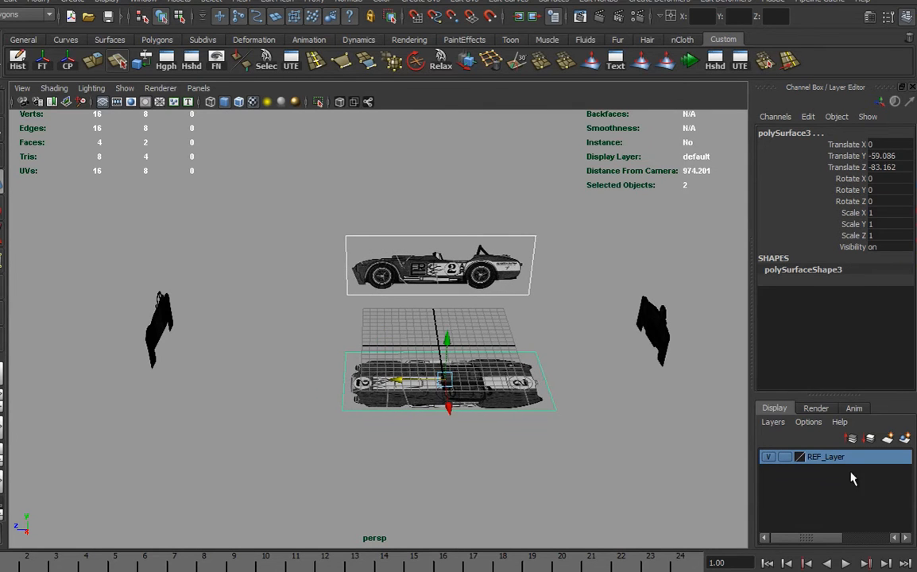
- Set REF_Layer's display type back to Reference and deselect the image planes
click(784, 458)
click(784, 459)
alt+drag(409, 429, 436, 426)
alt+right_drag(471, 462, 564, 462)
click(553, 475)
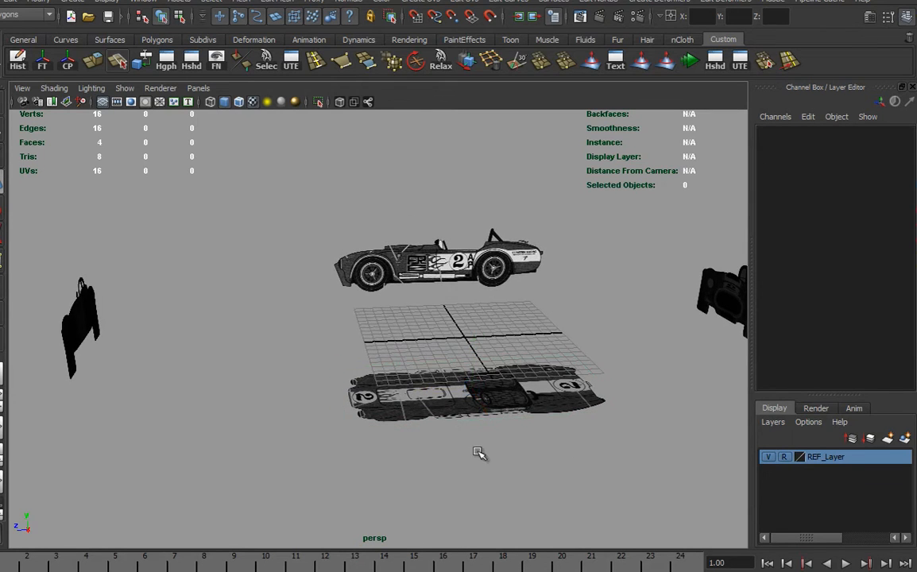
- Turn off Interactive Creation for NURBS primitives
alt+drag(553, 474, 368, 337)
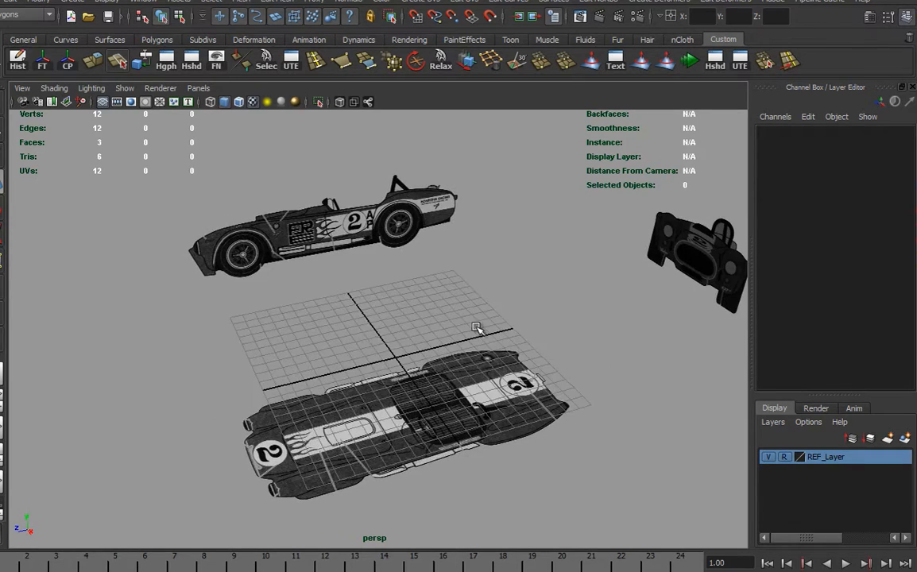
alt+drag(475, 329, 469, 319)
alt+drag(423, 344, 447, 343)
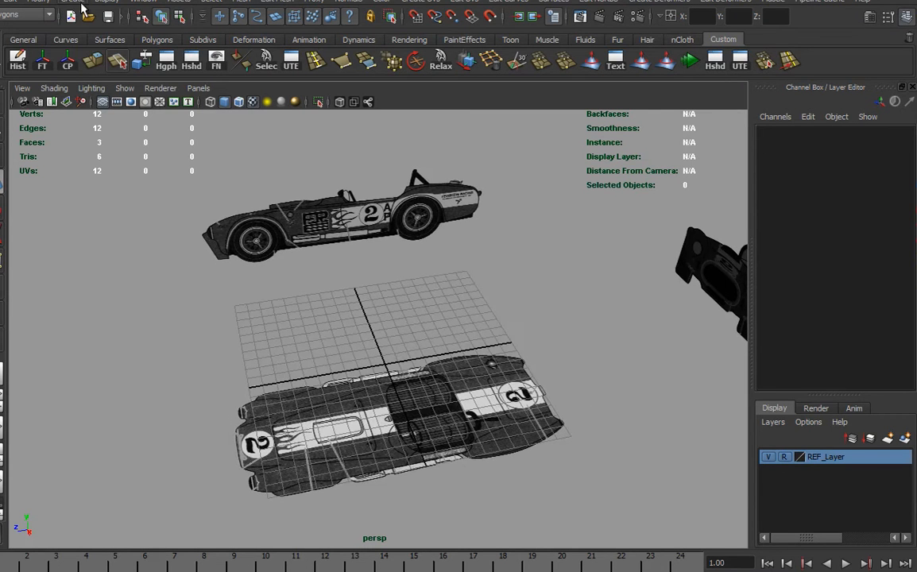
click(73, 2)
mouse_move(93, 23)
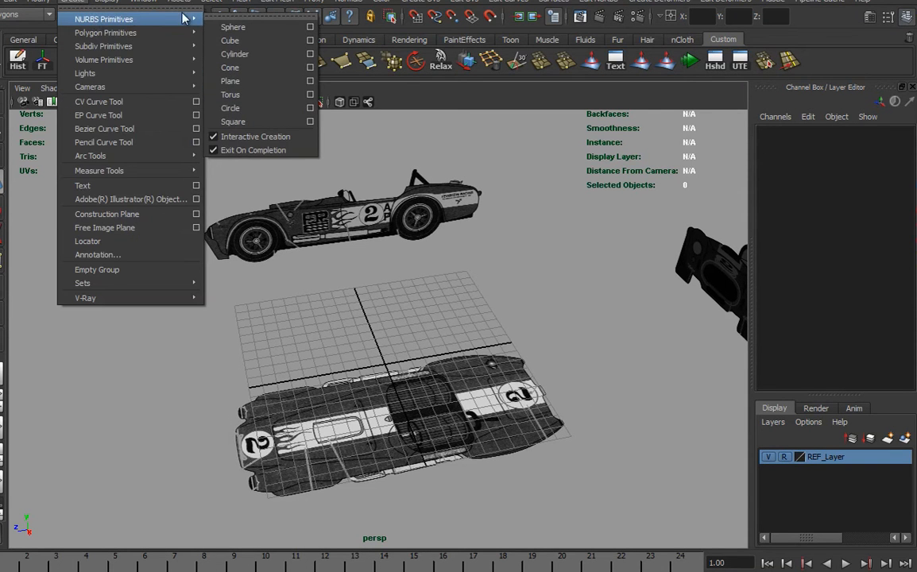
click(242, 137)
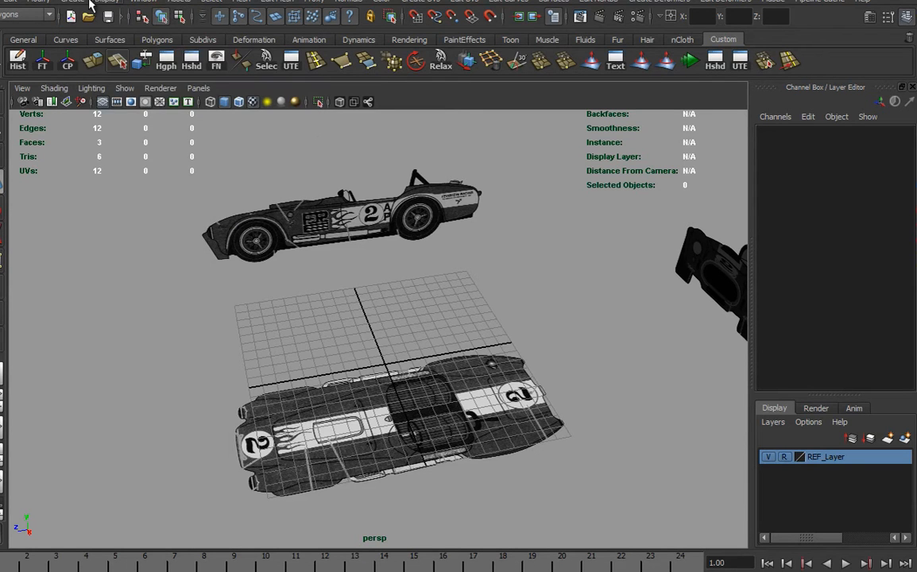
- Create a NURBS sphere at the origin, scale it uniformly to about 45.02 and rotate it 90 degrees about X
click(73, 2)
mouse_move(123, 4)
mouse_move(73, 4)
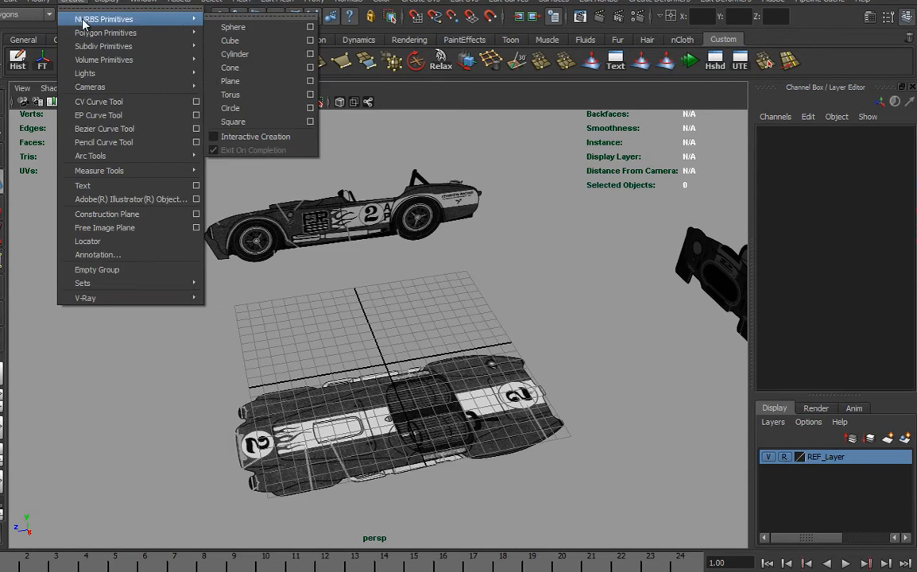
click(233, 28)
alt+drag(322, 376, 321, 401)
alt+right_drag(321, 402, 409, 352)
alt+drag(409, 352, 392, 310)
key(r)
mouse_move(423, 352)
mouse_down()
mouse_move(642, 282)
mouse_move(540, 291)
mouse_move(523, 364)
mouse_move(537, 368)
mouse_move(393, 364)
mouse_move(593, 372)
mouse_move(437, 364)
mouse_move(416, 383)
mouse_move(418, 345)
mouse_up()
key(e)
drag(371, 303, 285, 325)
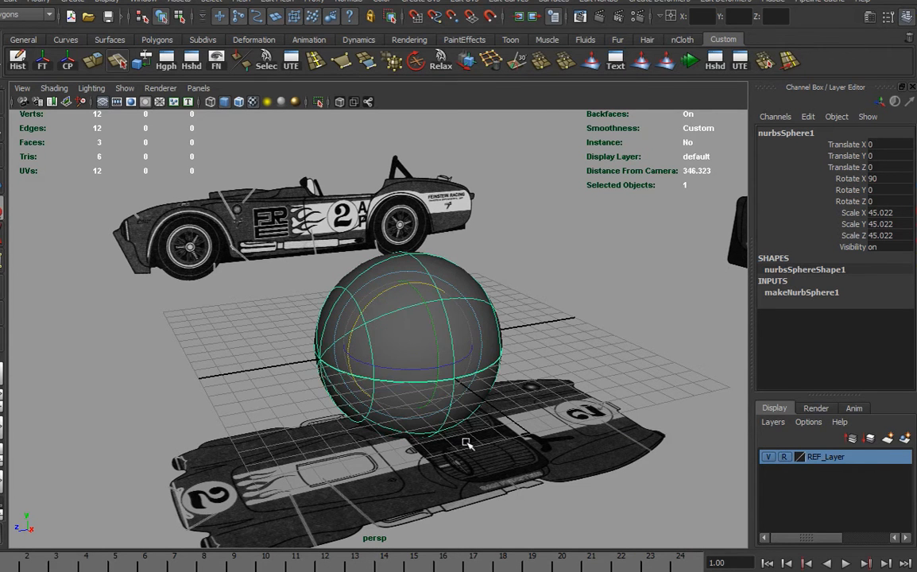
- Open the sphere's lambert1 material attributes at frame 1 and set a key on its fully opaque Transparency
alt+drag(411, 388, 265, 129)
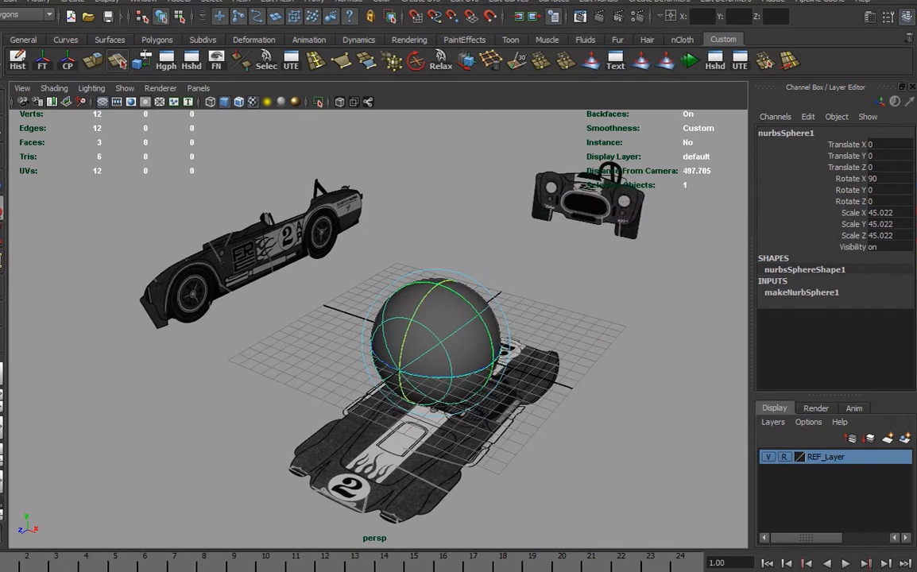
mouse_move(26, 564)
mouse_down()
mouse_move(405, 563)
mouse_move(10, 563)
mouse_up()
right_drag(454, 321, 447, 481)
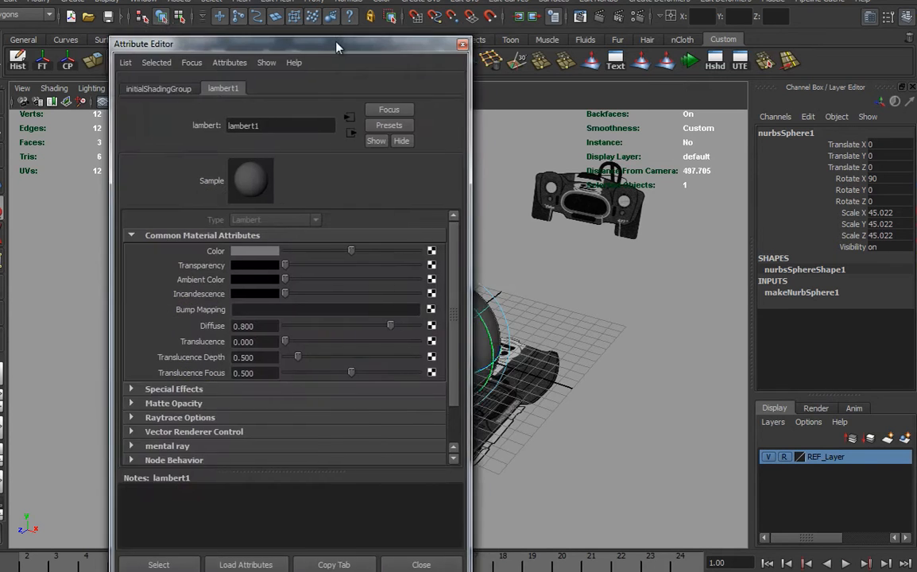
drag(319, 28, 578, 33)
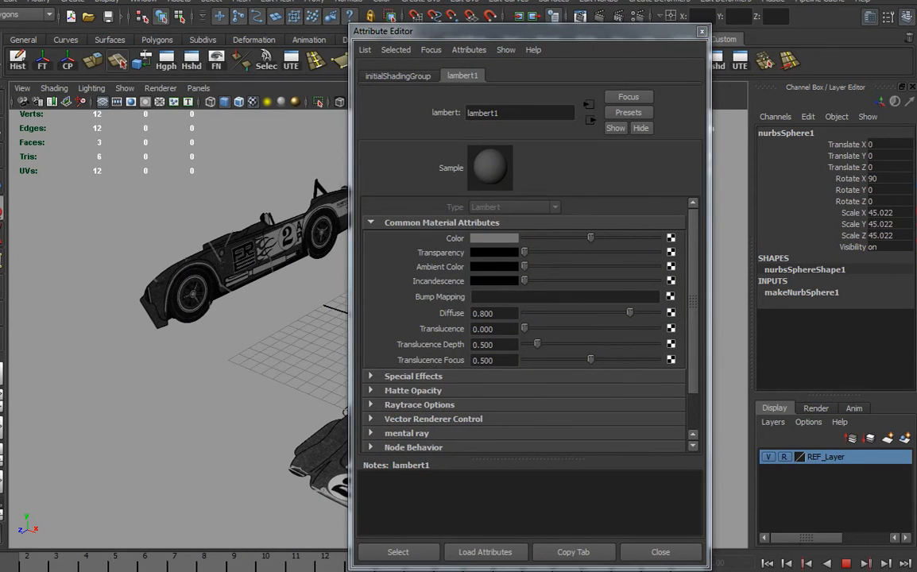
right_click(474, 259)
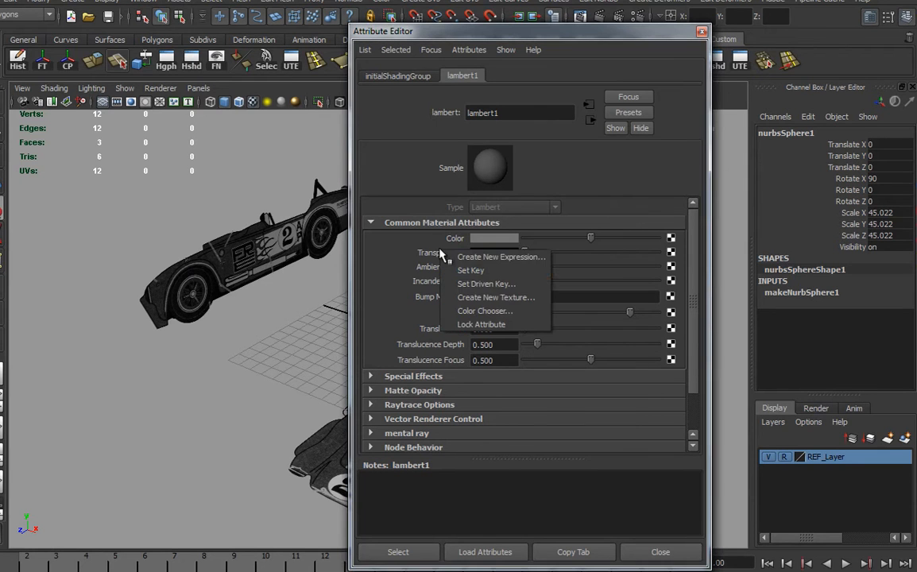
click(477, 271)
- Raise lambert1's Transparency to full white at frame 10, set a key on it and close the material attributes
drag(36, 561, 265, 561)
drag(554, 257, 736, 255)
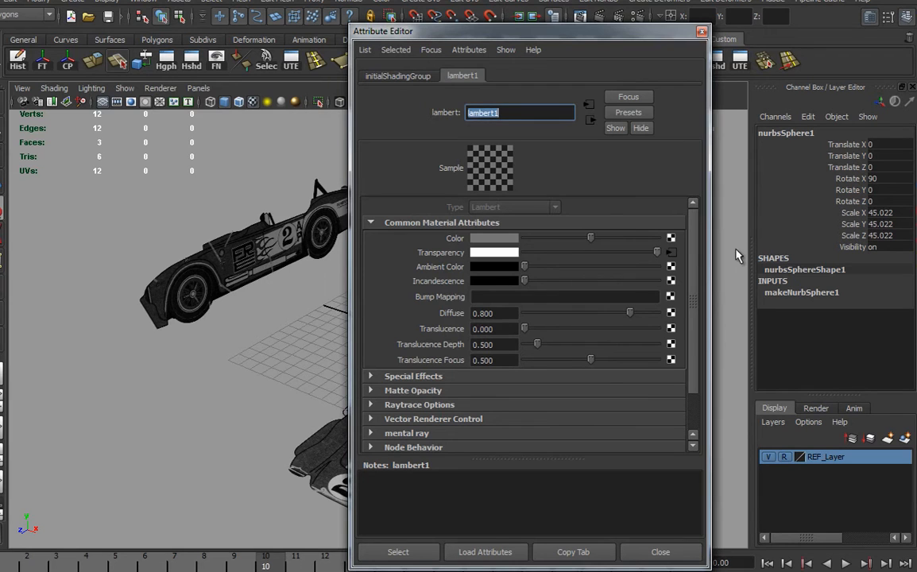
right_click(400, 255)
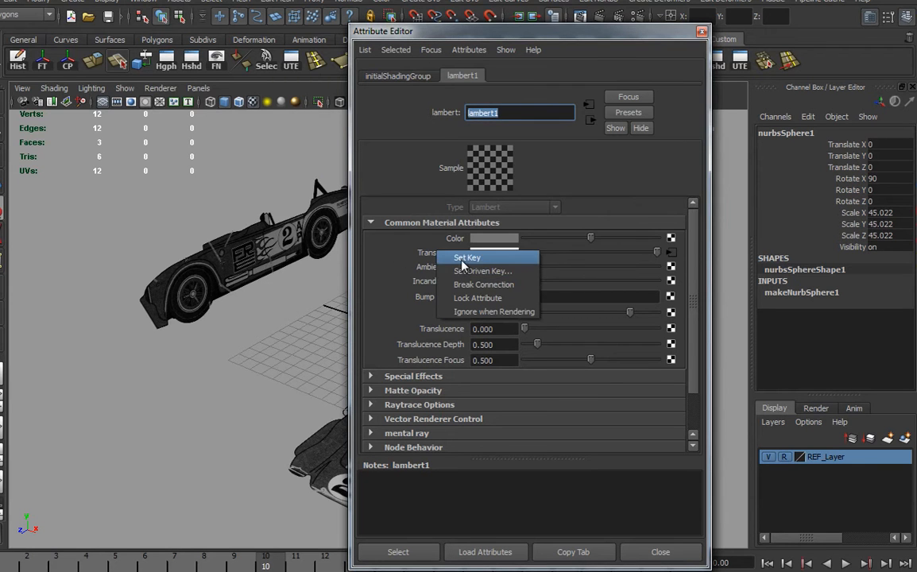
click(420, 260)
click(702, 31)
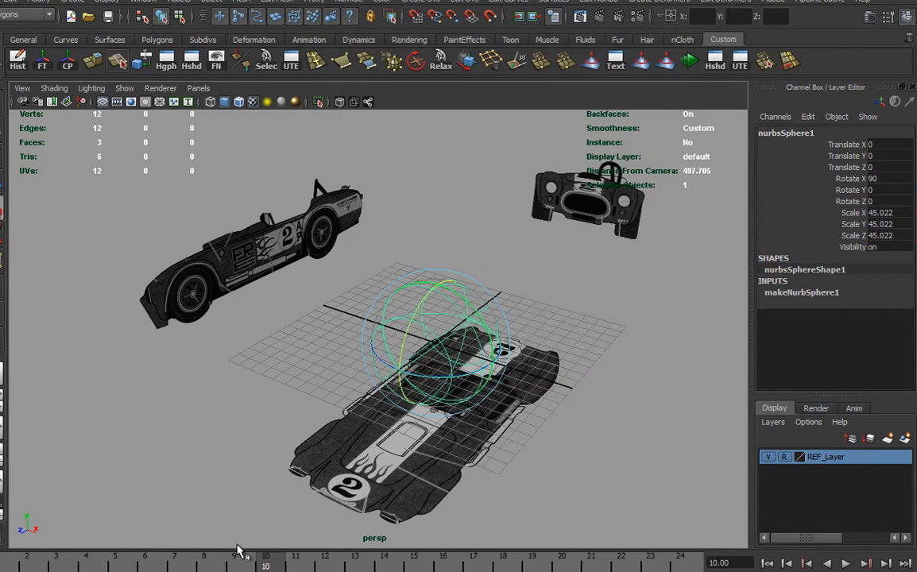
- Set the current time to frame 7 so that the sphere is semi-transparent
key(alt+v)
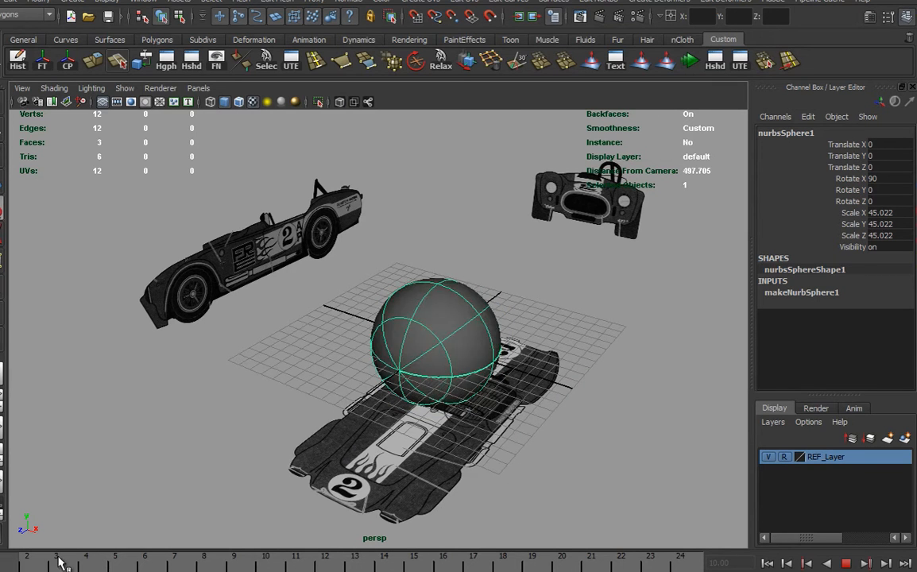
click(171, 565)
alt+drag(562, 340, 366, 350)
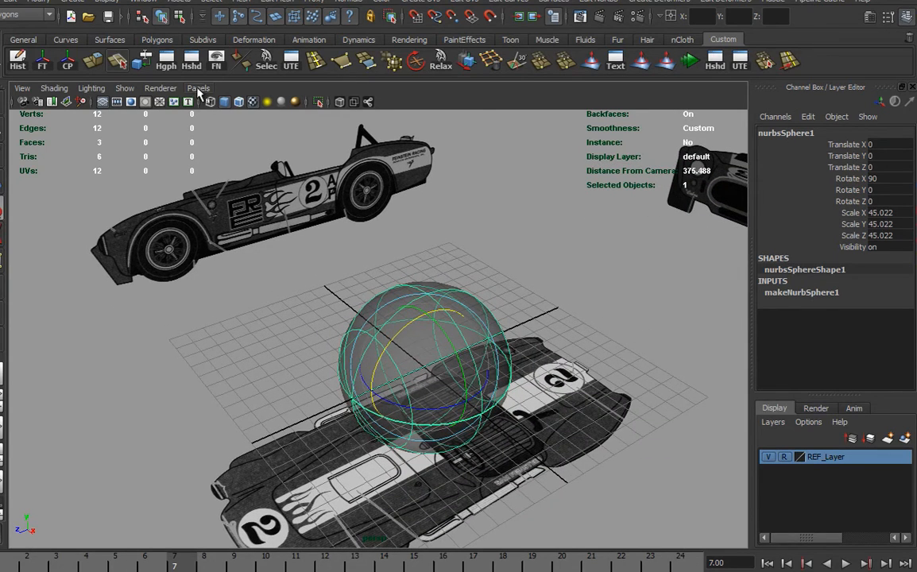
- Split the workspace into two side-by-side panes, a side view and a textured top view, and frame the car in the side view
click(198, 88)
mouse_move(241, 157)
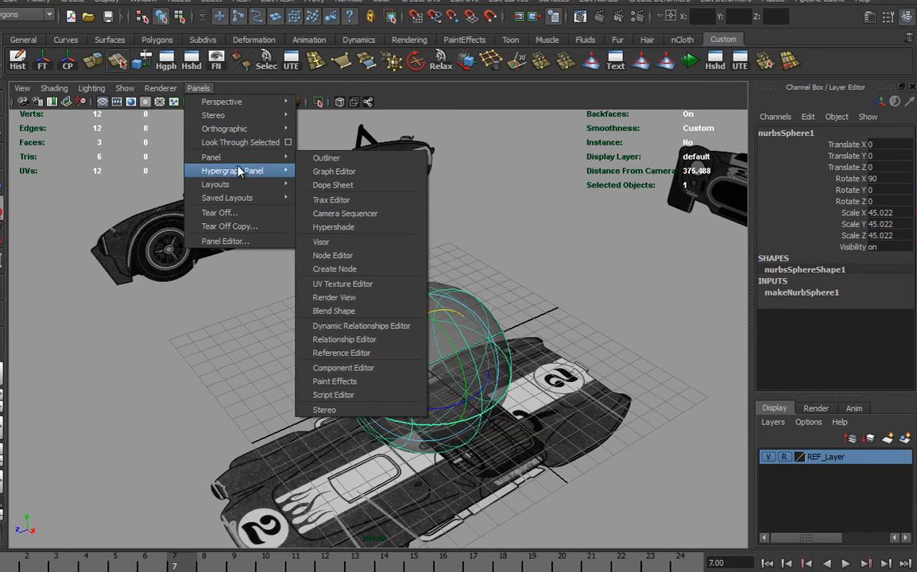
mouse_move(262, 185)
click(341, 207)
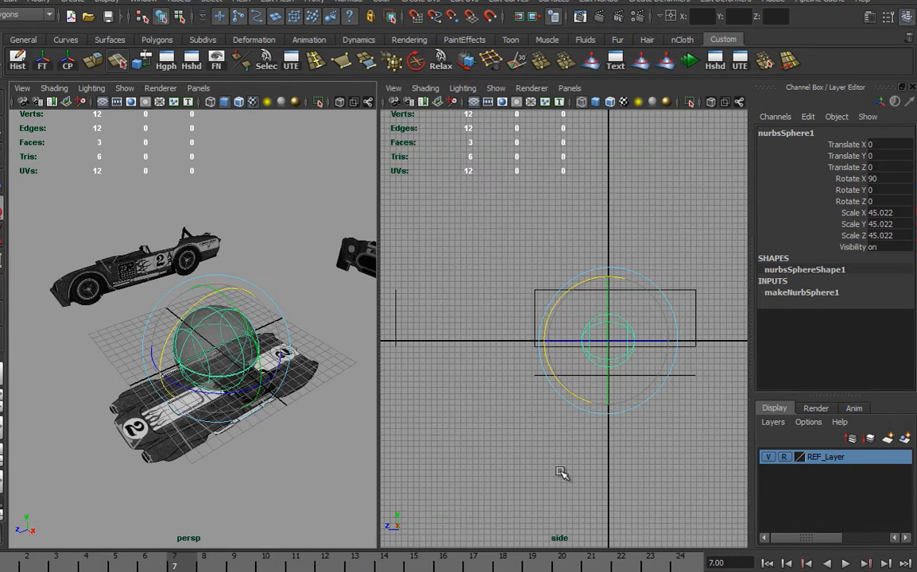
key(space)
drag(536, 389, 486, 400)
key(space)
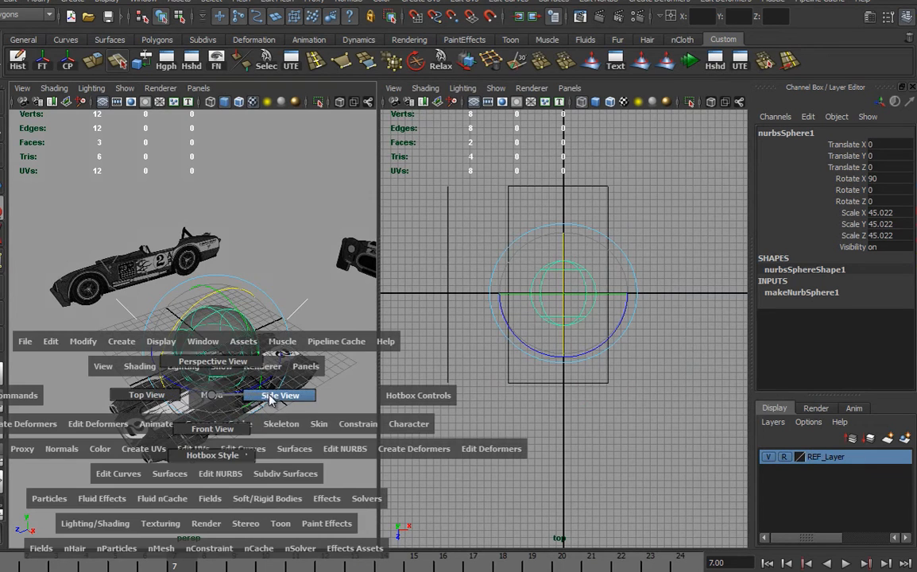
drag(228, 402, 266, 399)
alt+right_drag(293, 418, 343, 366)
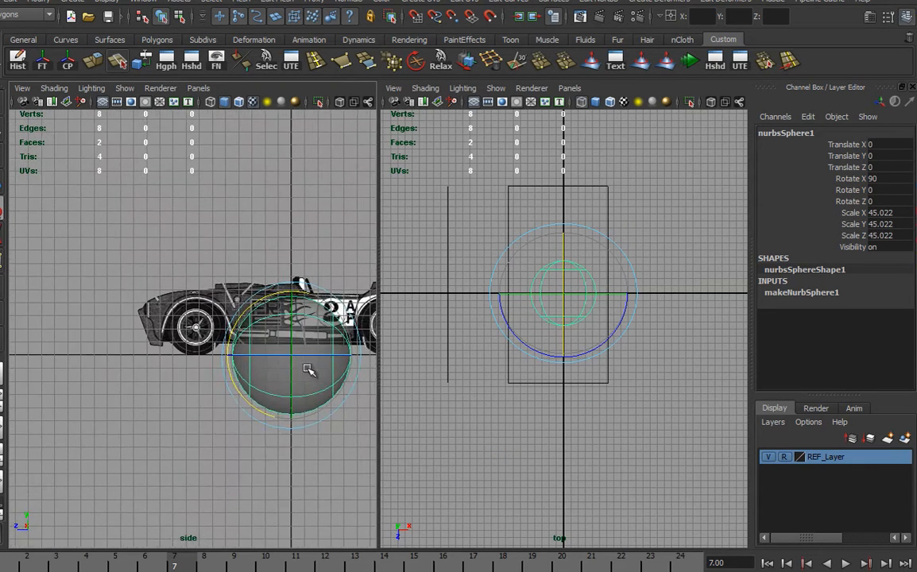
alt+middle_drag(343, 366, 240, 372)
key(6)
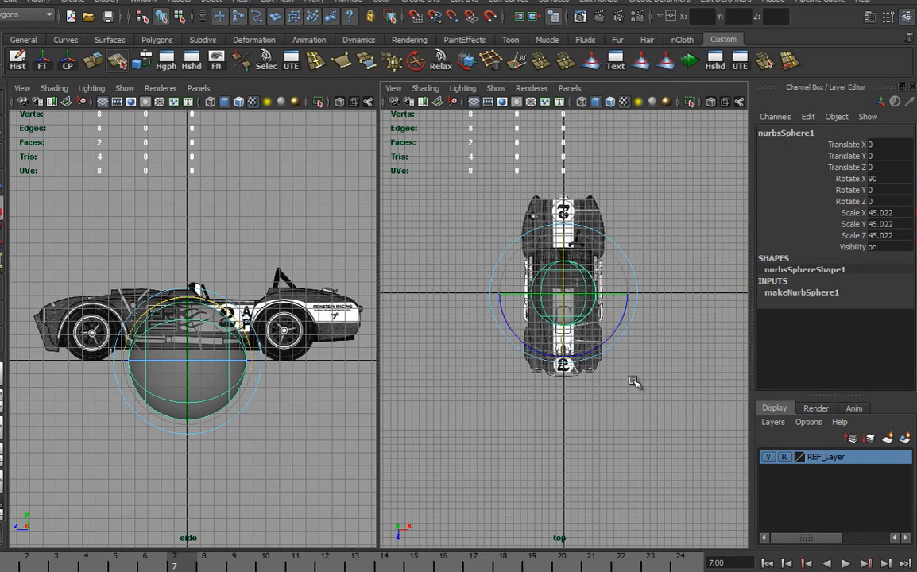
- Stretch the sphere in the top view to about 48.58 in X and 127.48 in Y to match the car body
alt+right_drag(581, 399, 714, 398)
alt+middle_drag(605, 364, 577, 438)
key(r)
drag(535, 409, 556, 538)
alt+right_drag(560, 539, 649, 484)
drag(608, 305, 614, 308)
alt+middle_drag(562, 336, 565, 266)
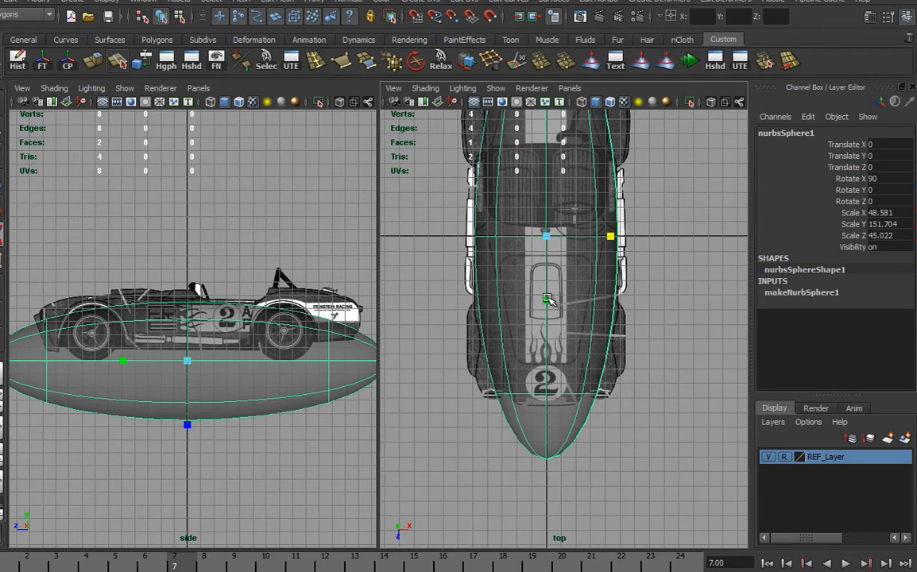
drag(549, 302, 550, 291)
- Raise the stretched sphere in the side view to a Translate Y of about 33.59, over the car body
alt+middle_drag(548, 259, 541, 420)
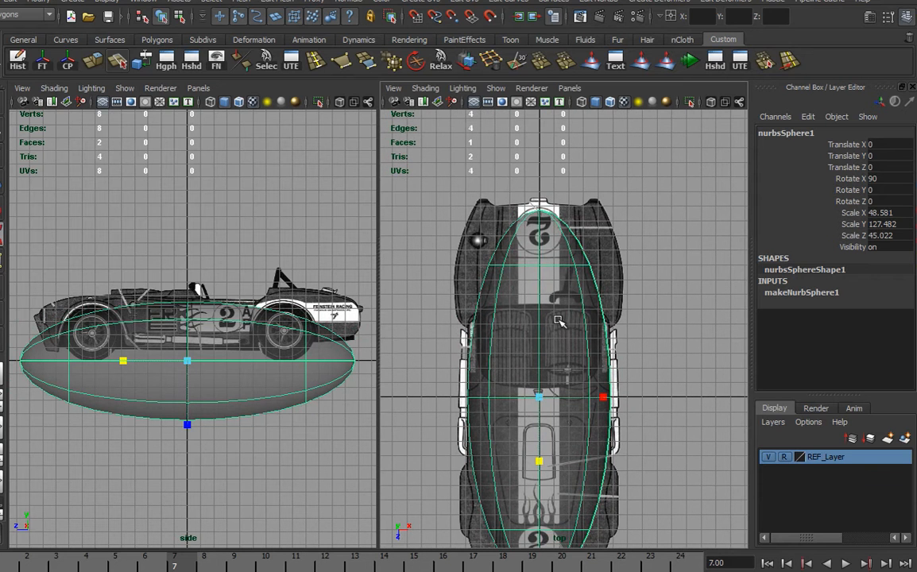
alt+right_drag(506, 329, 574, 326)
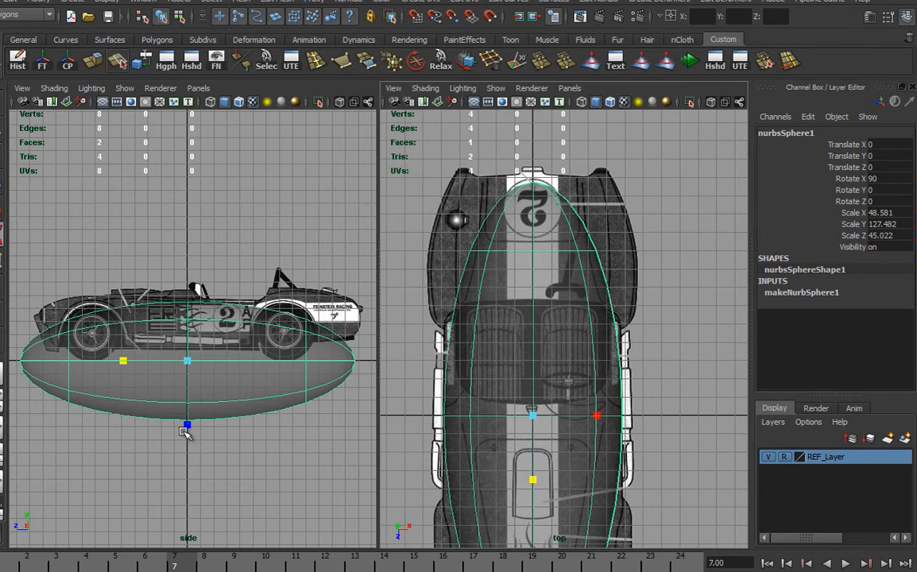
key(w)
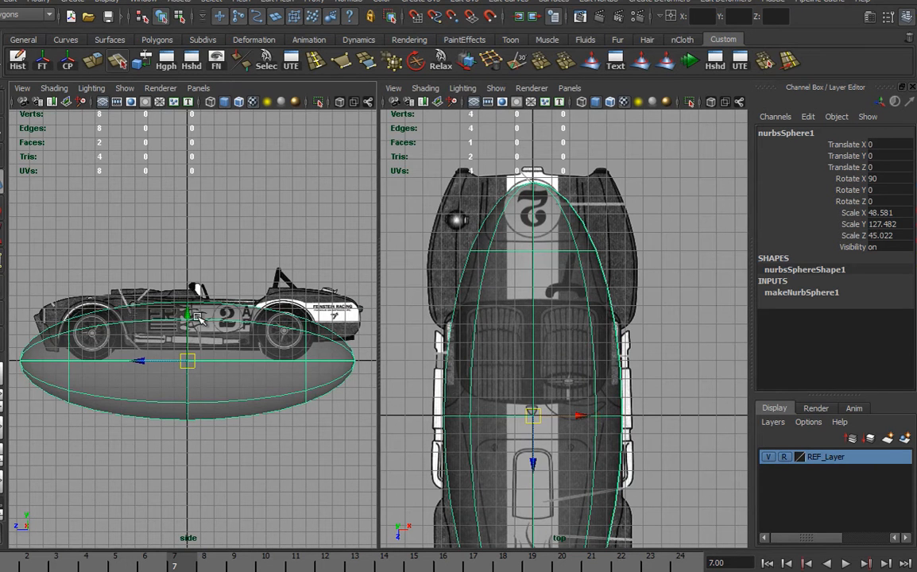
drag(191, 314, 193, 270)
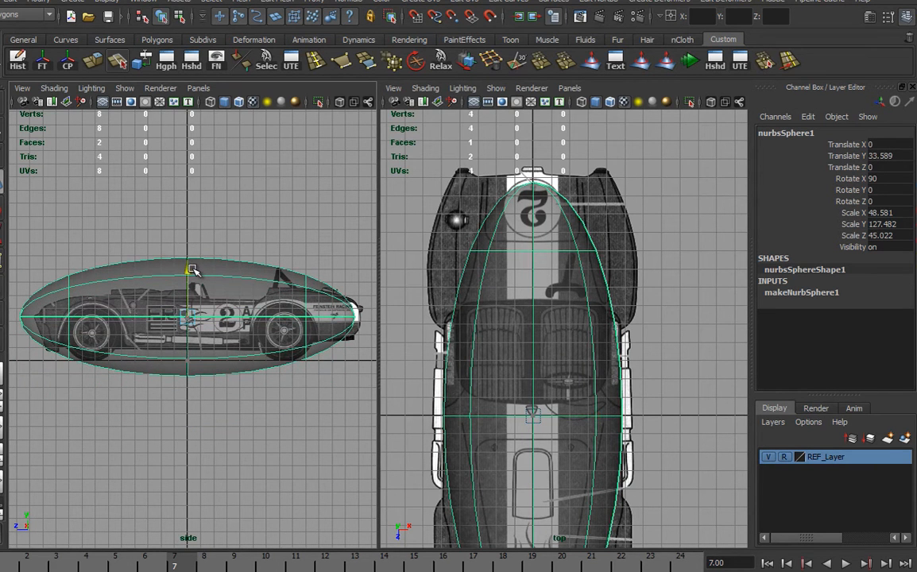
mouse_move(210, 416)
alt+right_down()
mouse_move(228, 415)
mouse_move(199, 415)
alt+right_up()
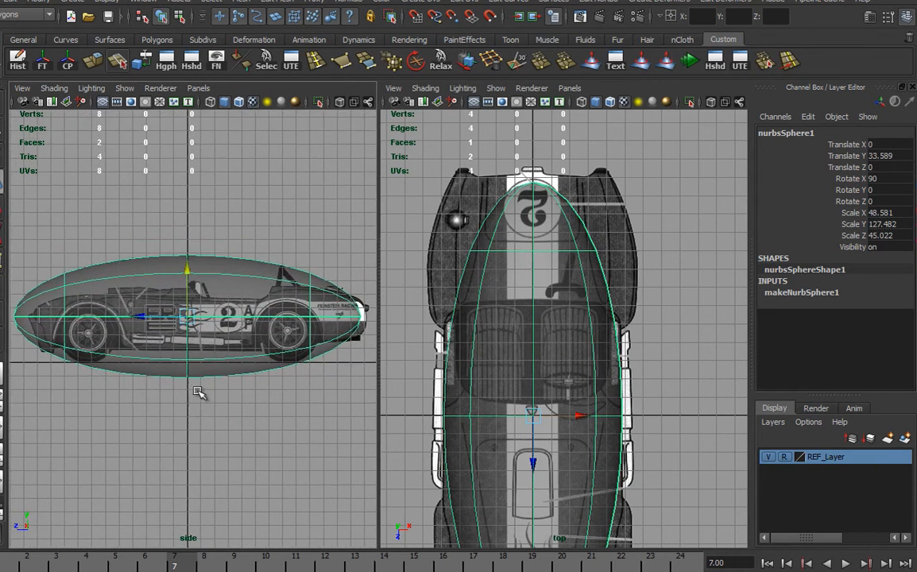
- Flatten the sphere to a Scale Z of about 24.66 and lower it to a Translate Y of about 28.88
key(r)
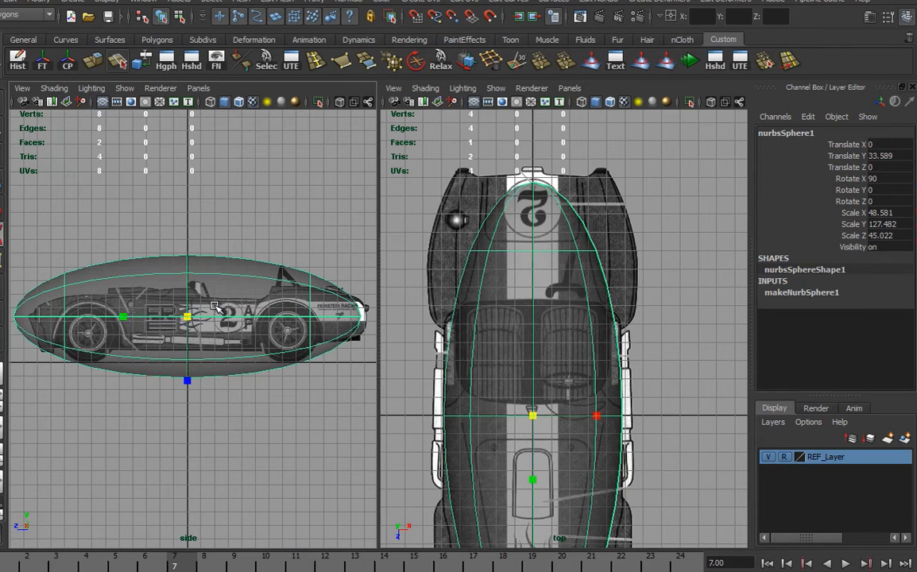
drag(186, 381, 186, 350)
key(w)
mouse_move(189, 276)
mouse_down()
mouse_move(187, 266)
mouse_move(185, 278)
mouse_up()
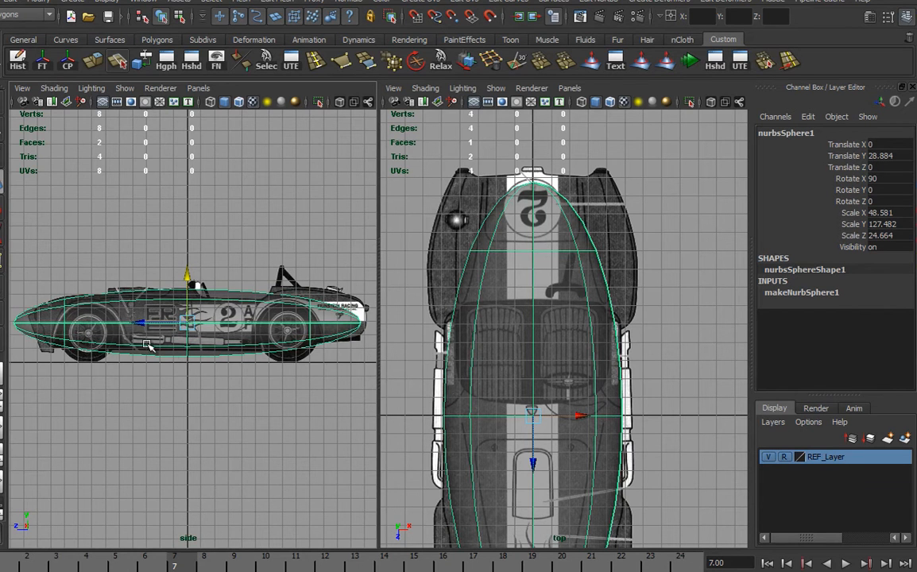
scroll(316, 332, up, 4)
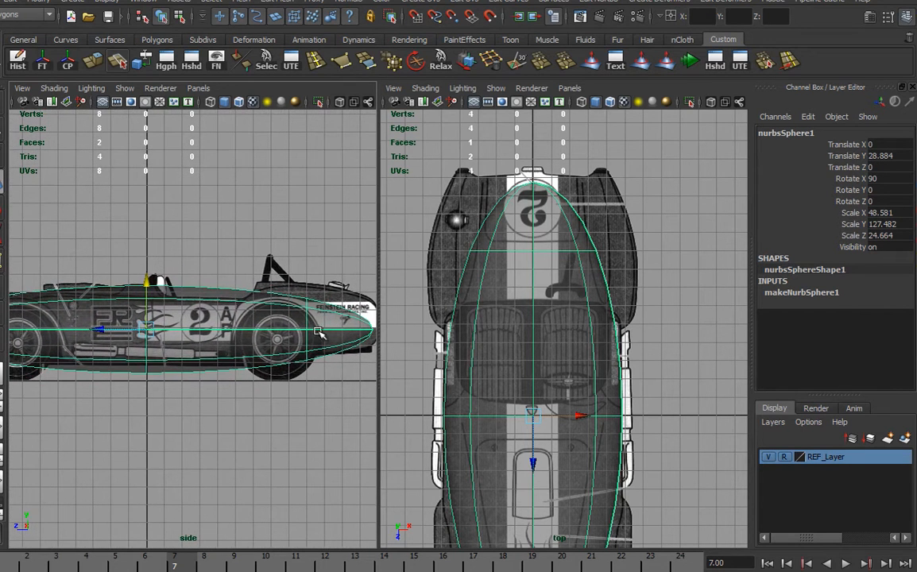
alt+middle_drag(543, 377, 561, 387)
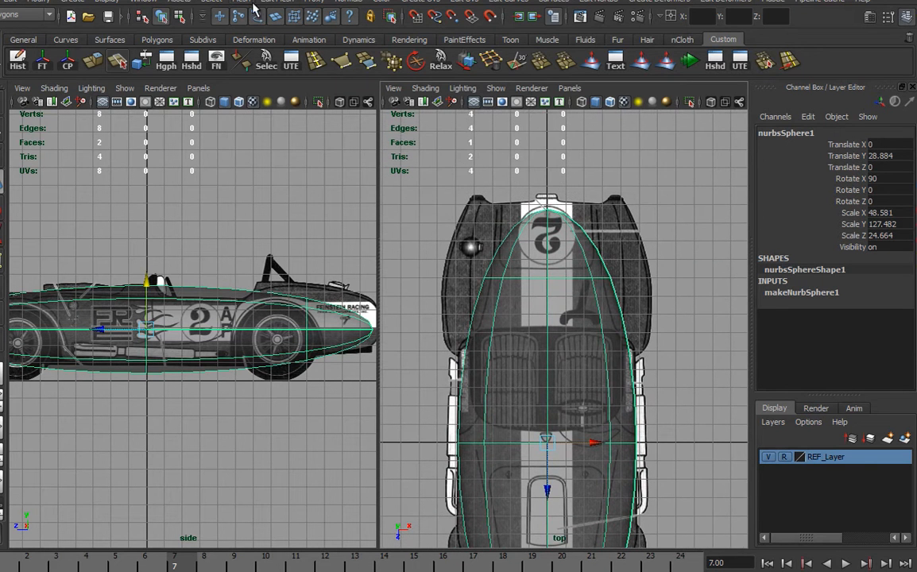
- In the top view, pull the sphere's rear control vertices back past the car's tail and flatten them lengthwise into one row
right_drag(562, 285, 473, 280)
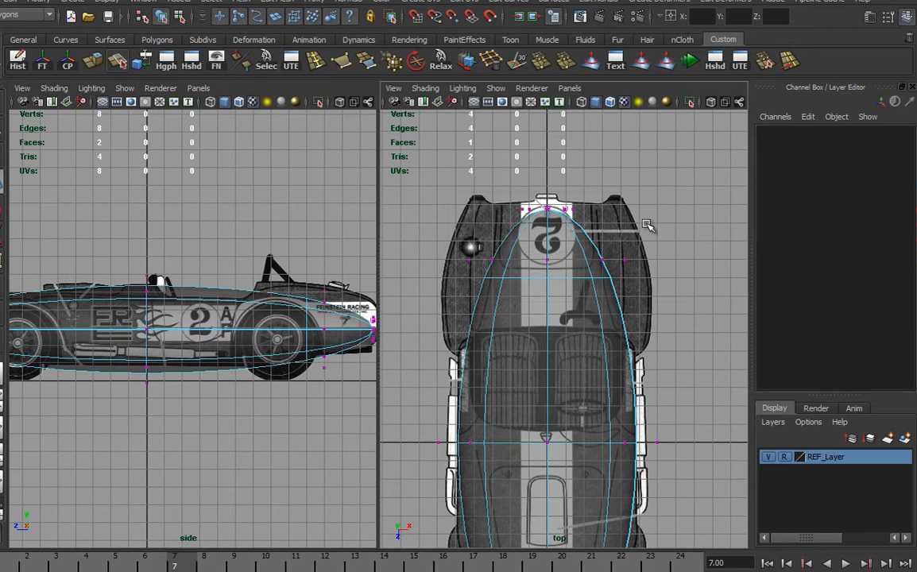
drag(454, 262, 688, 153)
drag(548, 286, 545, 194)
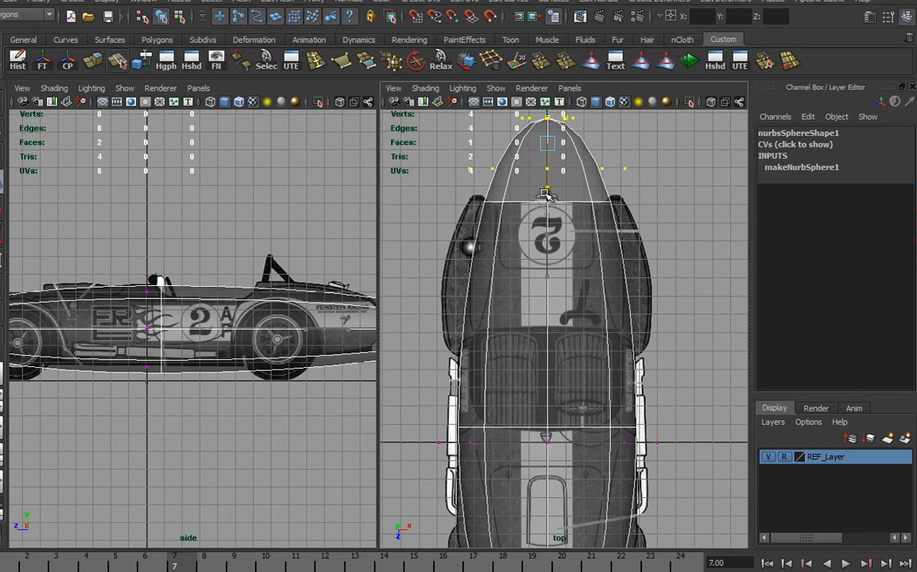
key(r)
alt+middle_drag(604, 218, 616, 301)
drag(559, 163, 558, 227)
drag(625, 227, 628, 226)
- Move the flattened row of control vertices onto the car's rear edge and scale it slightly wider
alt+middle_drag(698, 427, 682, 411)
key(w)
drag(549, 255, 545, 316)
key(r)
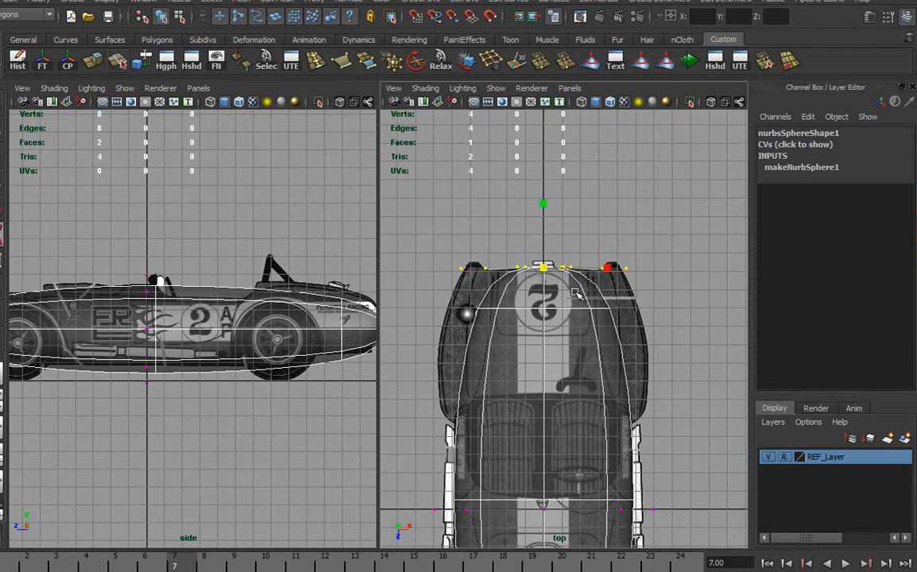
drag(610, 269, 615, 273)
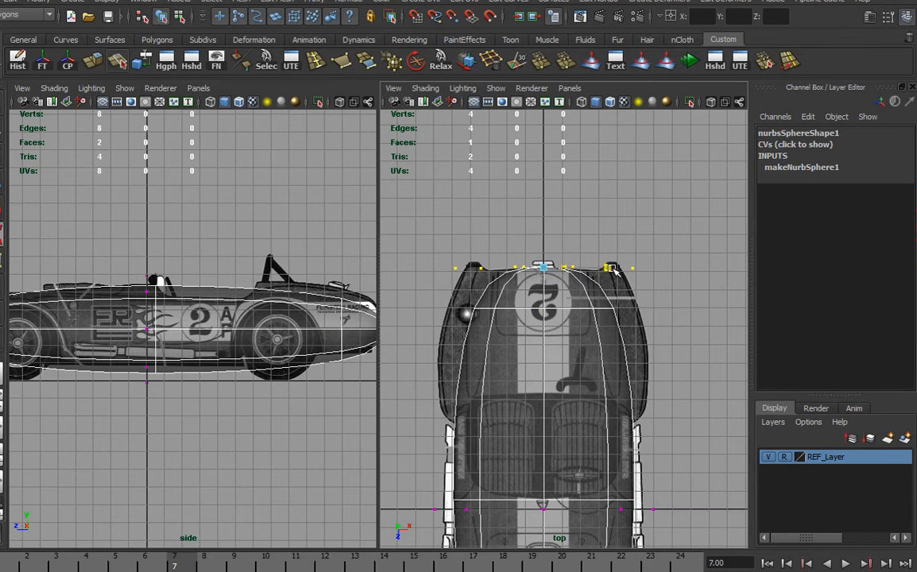
- Raise the rear row of control vertices in the side view and adjust its upper and lower groups vertically to match the tail profile
alt+middle_drag(659, 438, 653, 392)
alt+middle_drag(297, 376, 213, 397)
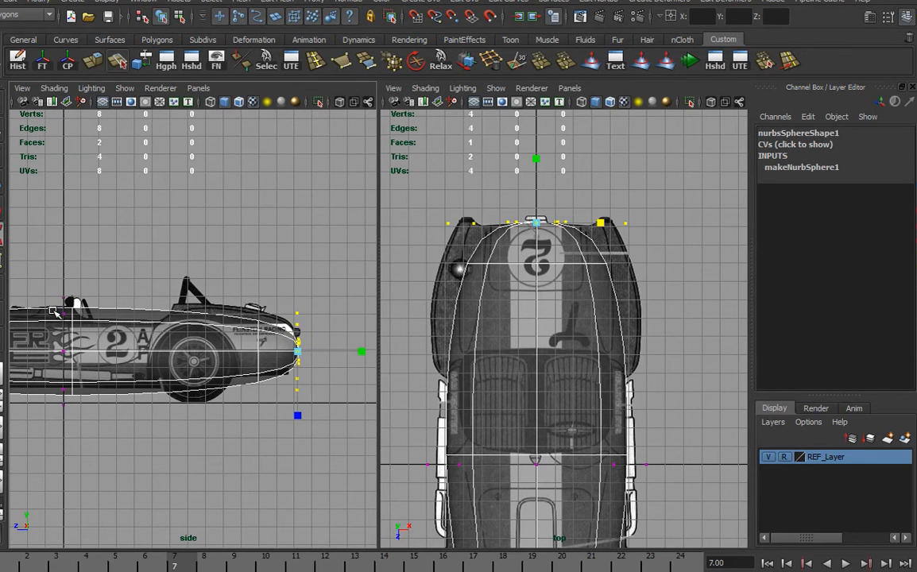
key(w)
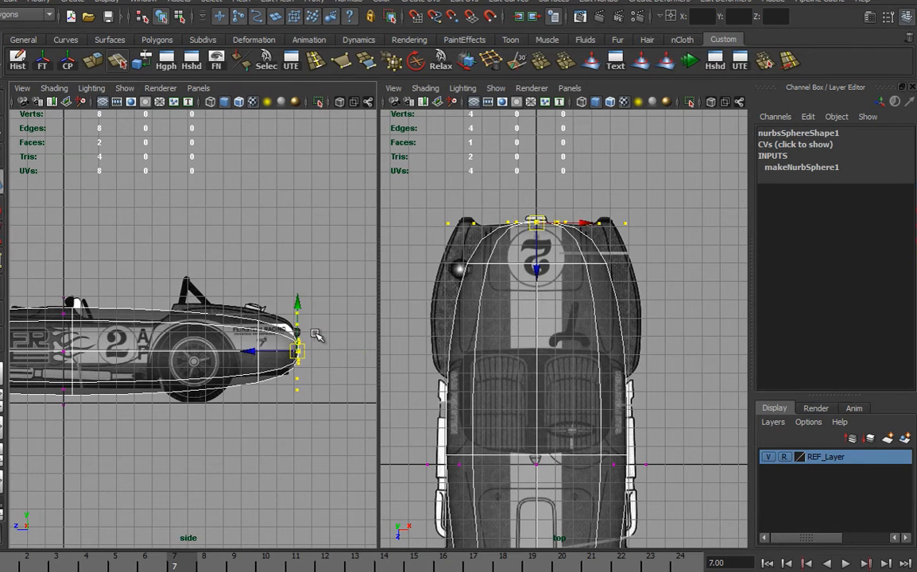
drag(300, 304, 300, 294)
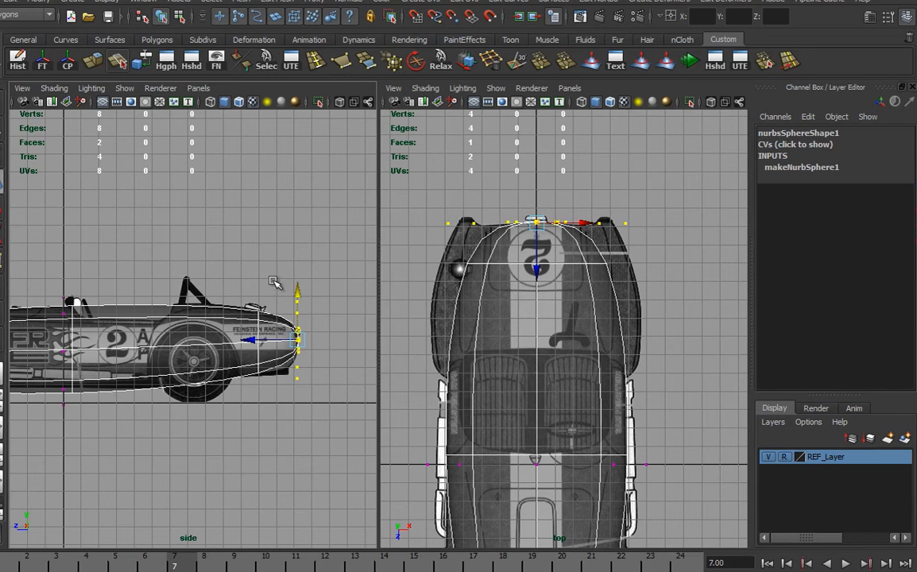
click(297, 306)
drag(296, 257, 299, 258)
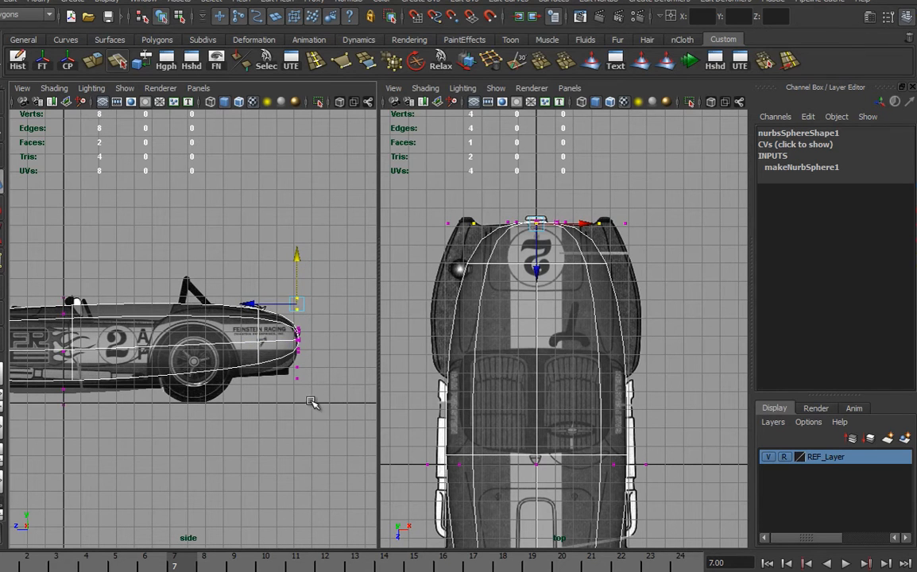
click(296, 371)
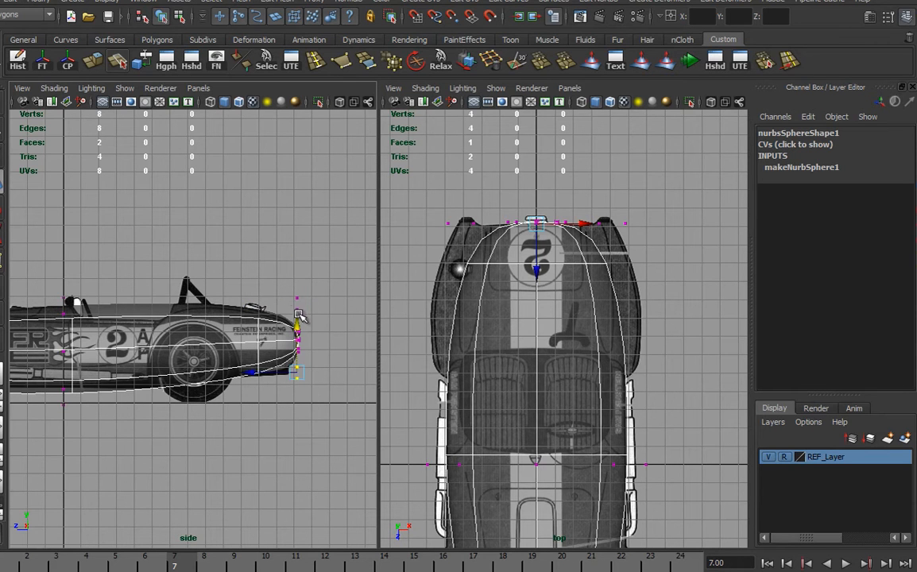
drag(297, 325, 296, 343)
- Lower the sphere's front tip control vertices in the side view to meet the car's nose, and pull the lowest ones further down
alt+middle_drag(254, 401, 293, 405)
alt+middle_drag(183, 394, 334, 399)
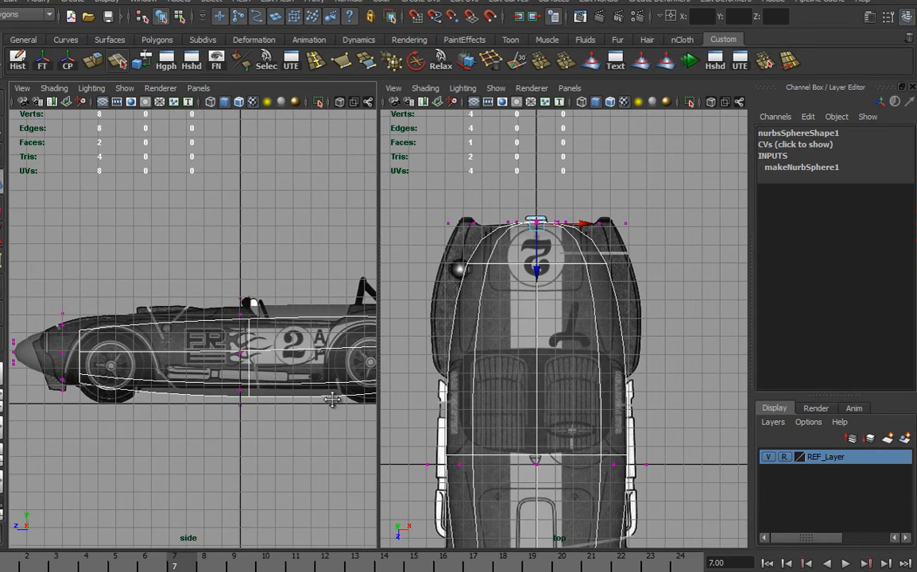
alt+middle_drag(153, 389, 247, 390)
drag(138, 397, 118, 316)
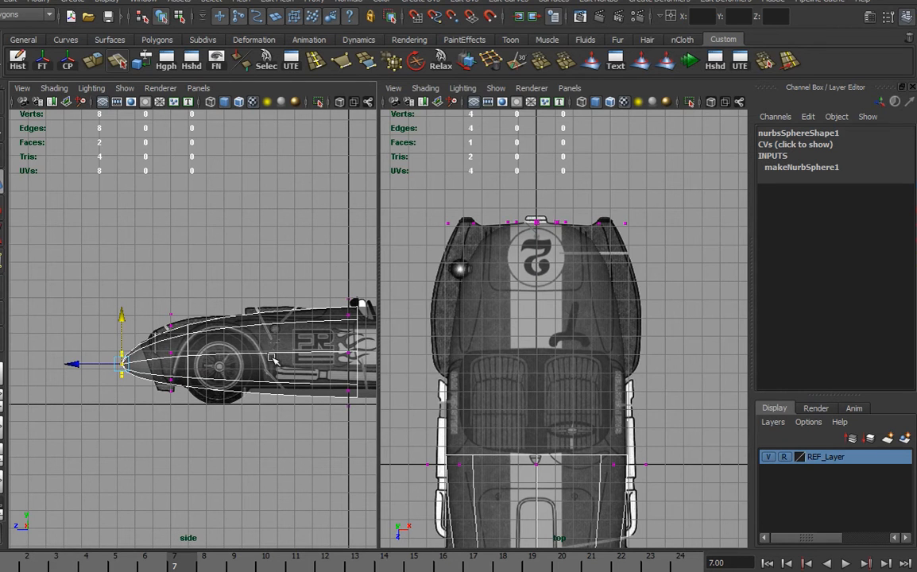
alt+middle_drag(712, 370, 579, 419)
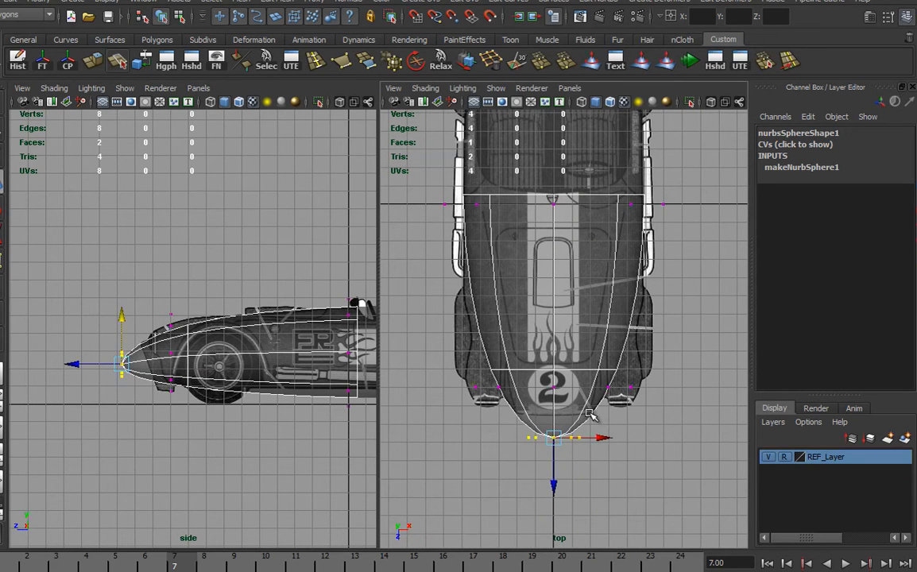
click(124, 376)
drag(124, 376, 118, 392)
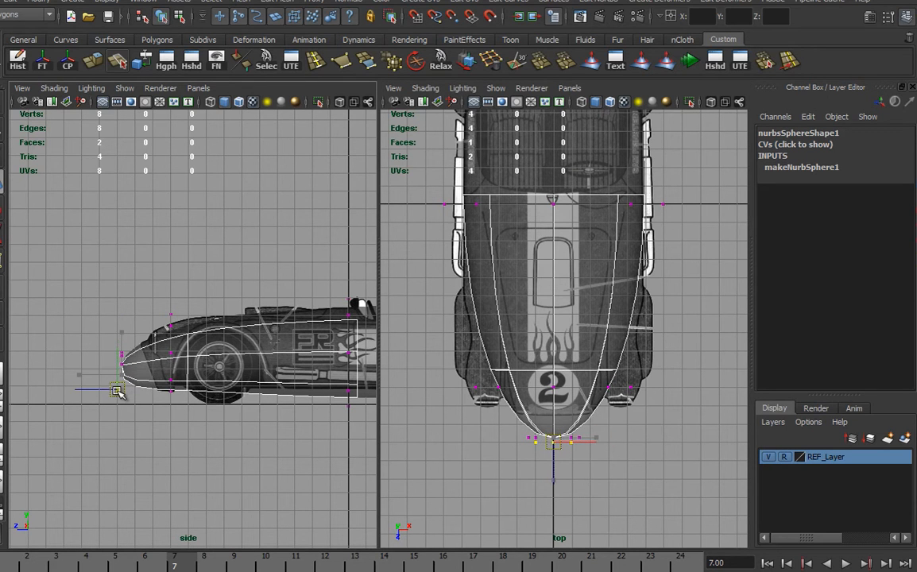
- Raise the sphere's middle row of control vertices in the side view to fit the underside of the car body
alt+middle_drag(311, 389, 186, 427)
drag(185, 427, 239, 472)
alt+middle_drag(240, 414, 293, 415)
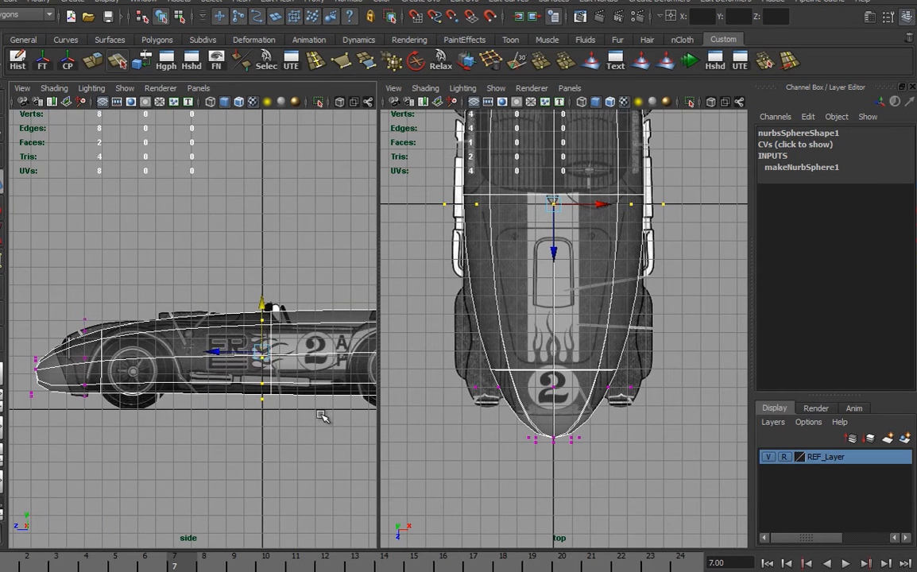
alt+right_drag(712, 302, 645, 310)
alt+middle_drag(646, 310, 630, 357)
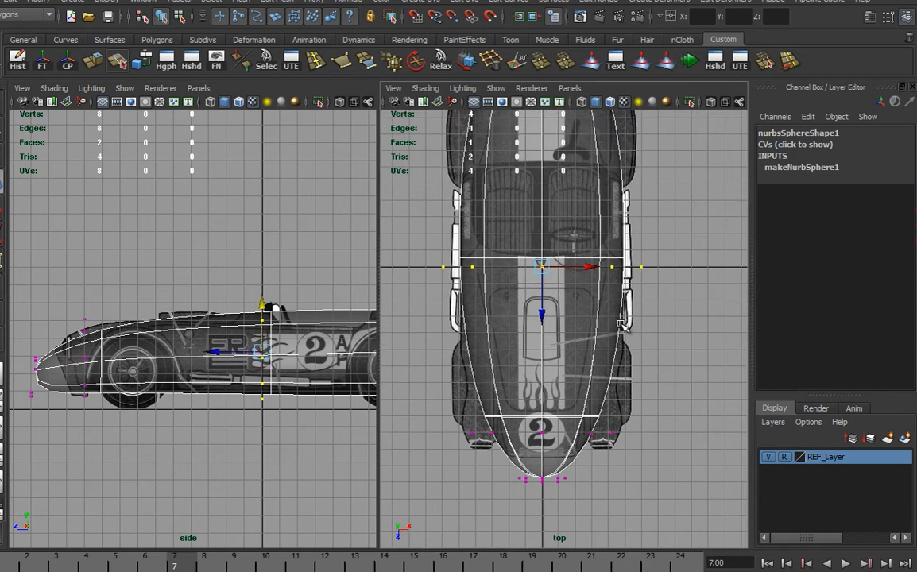
alt+right_drag(629, 358, 473, 296)
alt+right_drag(519, 375, 556, 342)
alt+middle_drag(556, 342, 556, 266)
alt+middle_drag(457, 186, 445, 144)
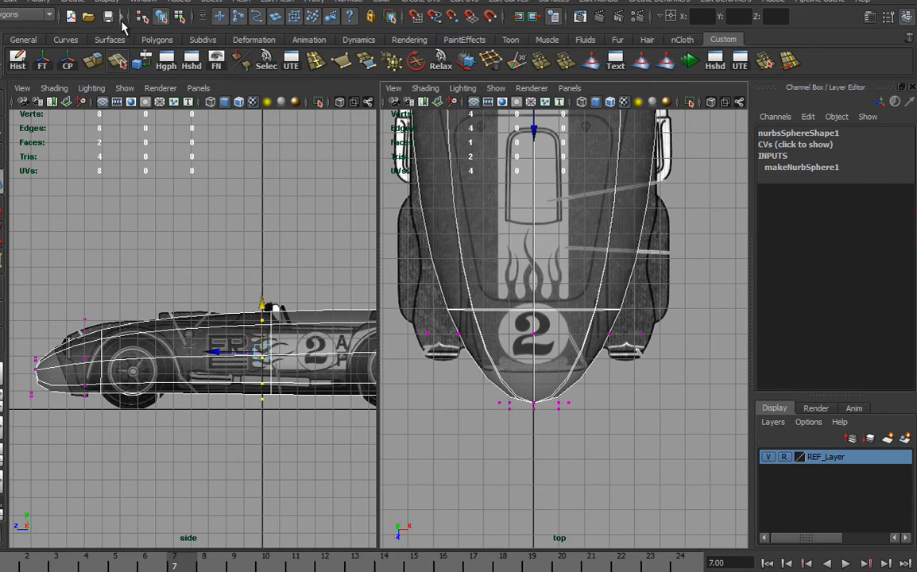
click(17, 16)
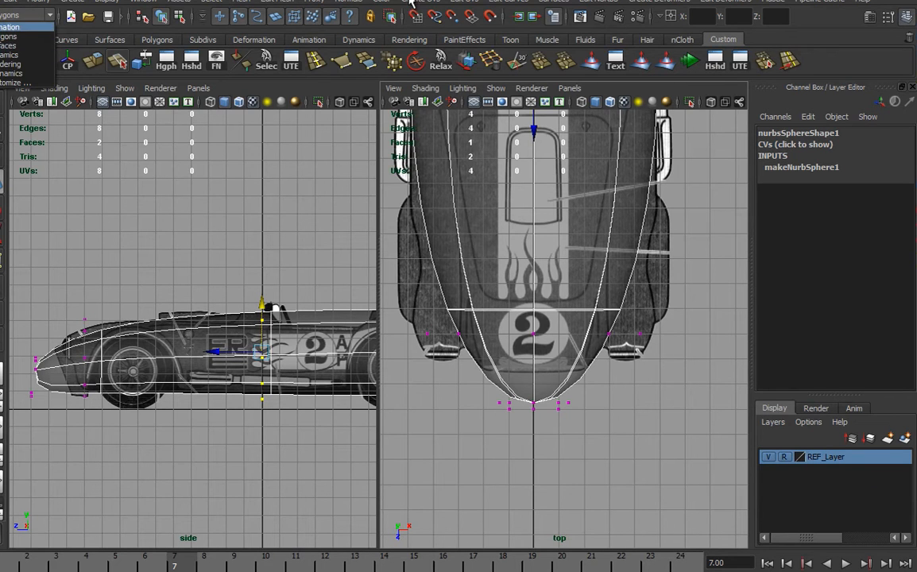
click(526, 27)
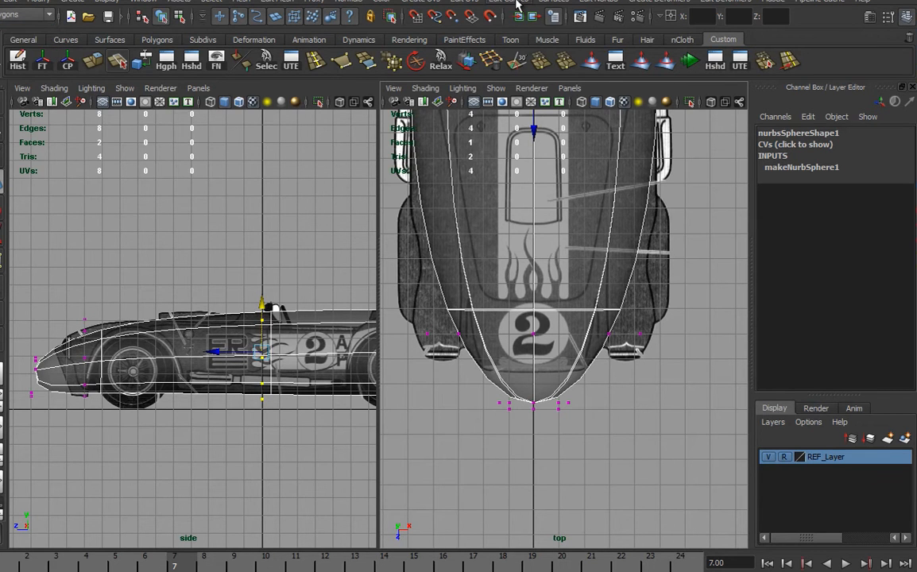
click(513, 3)
click(513, 3)
click(555, 4)
mouse_move(592, 4)
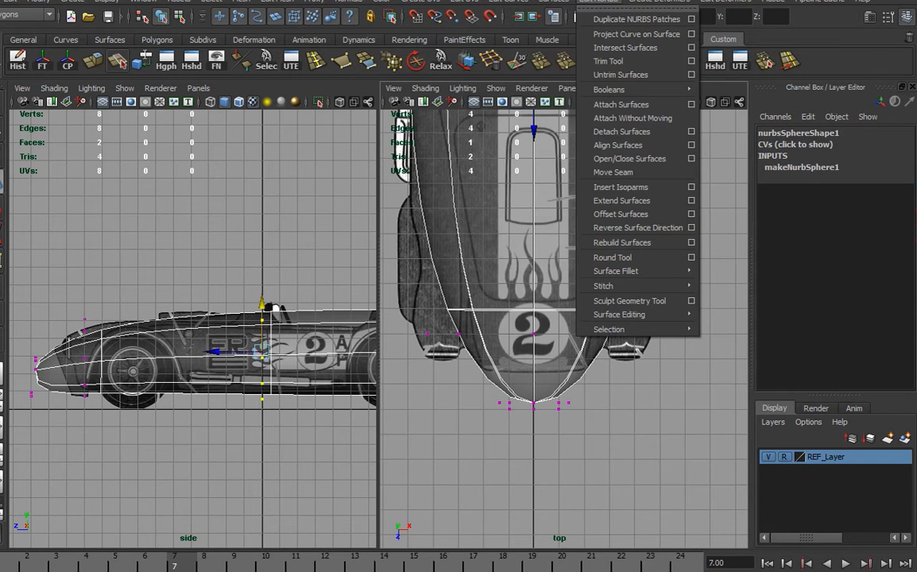
mouse_move(652, 3)
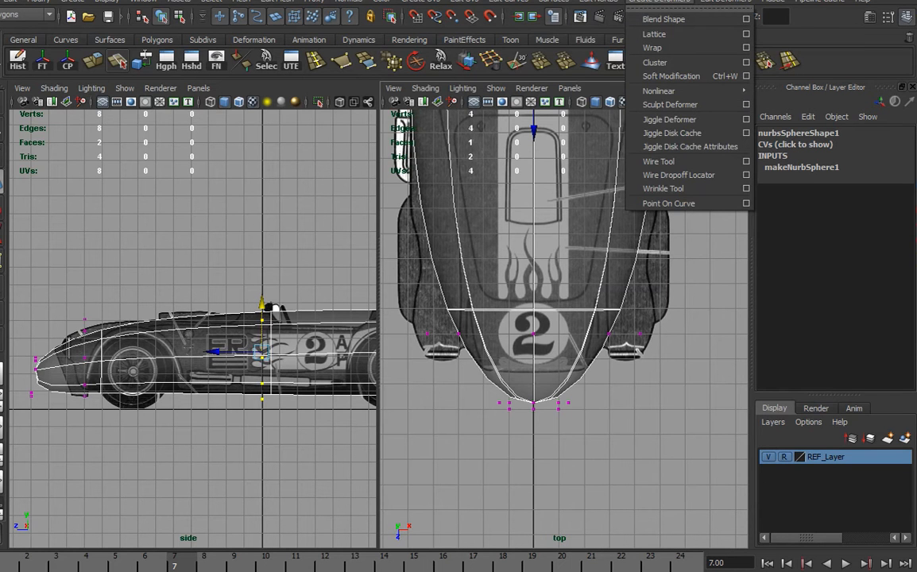
key(Escape)
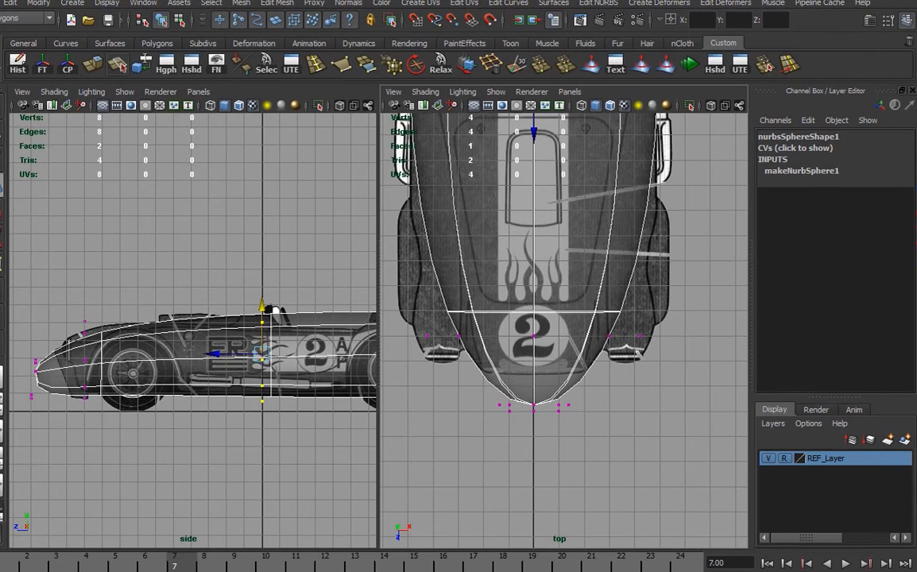
click(42, 23)
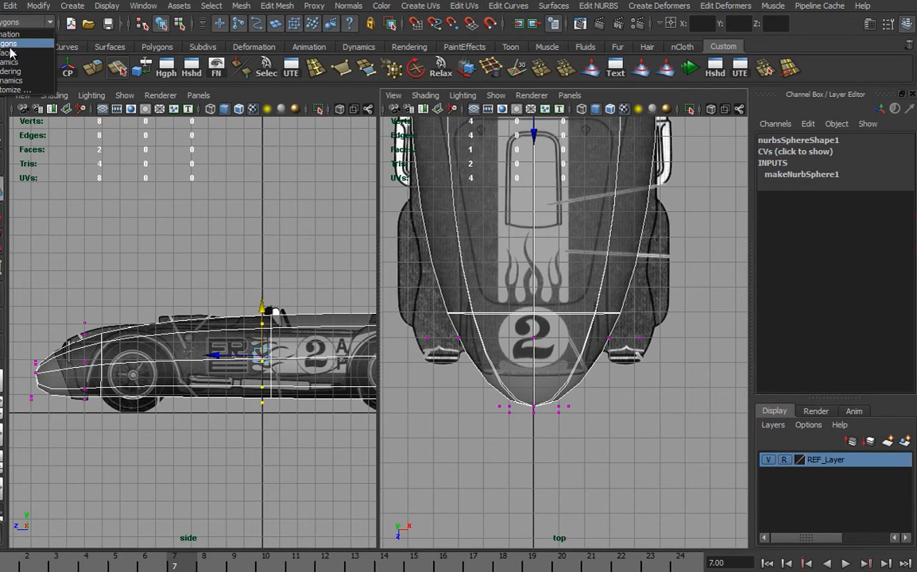
click(593, 4)
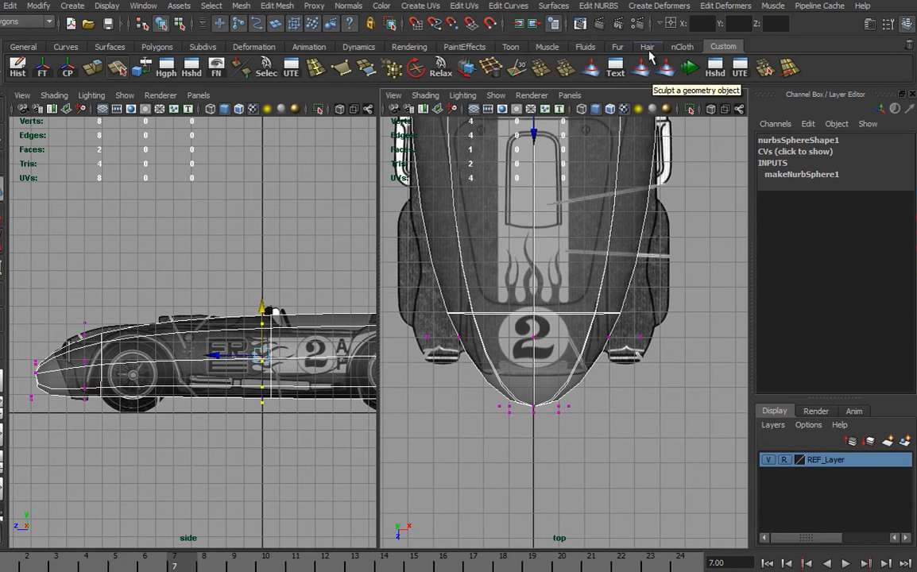
- Insert an isoparm across the nose in the top view, along the panel line just ahead of the number 2 circle
alt+middle_drag(521, 271, 547, 321)
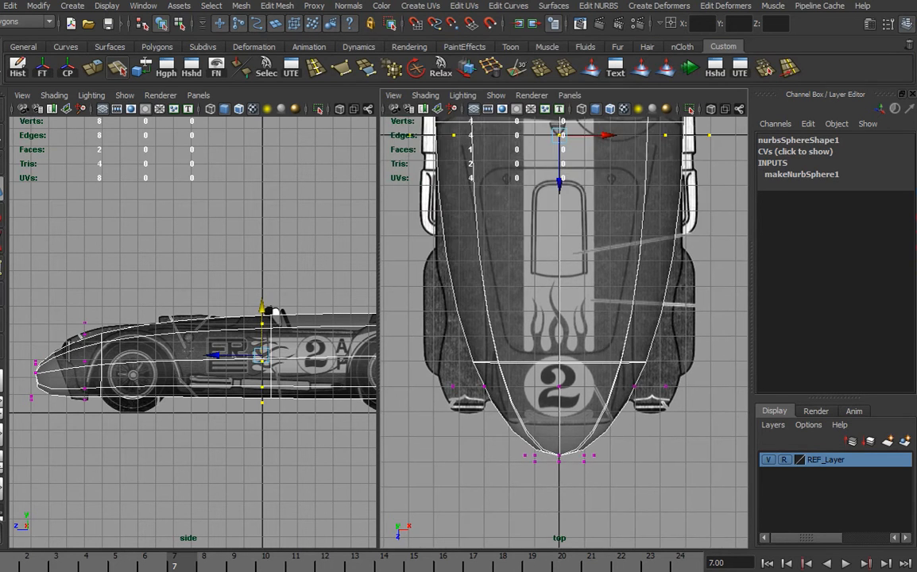
right_drag(556, 347, 559, 318)
drag(562, 363, 562, 423)
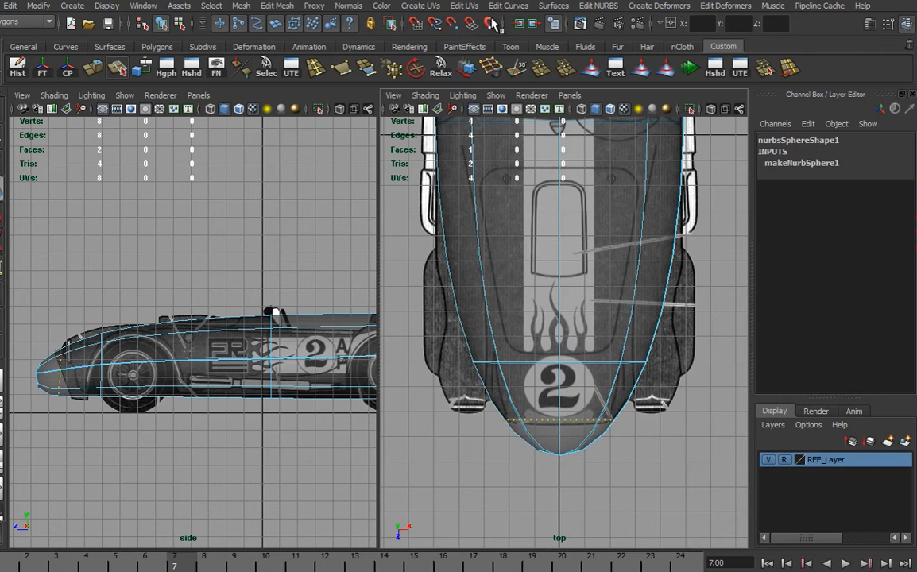
click(618, 6)
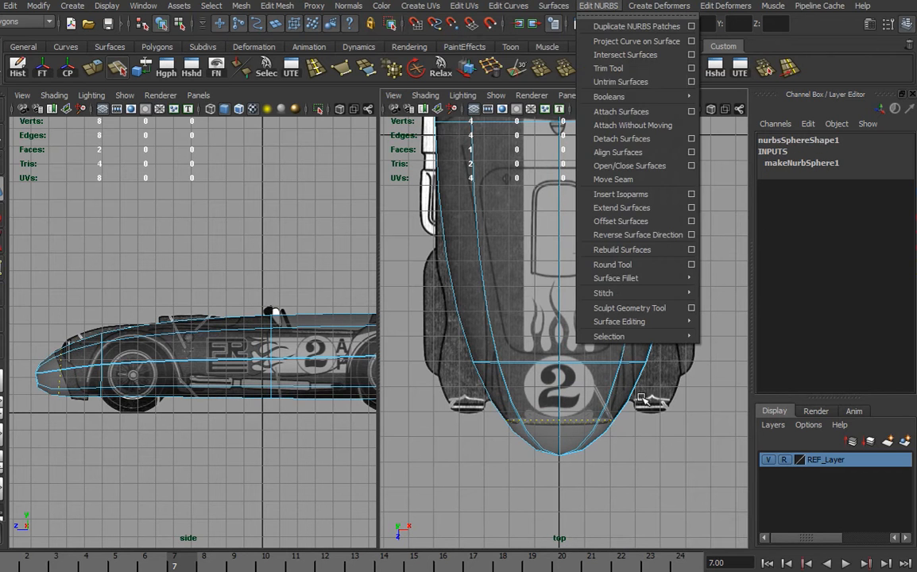
click(632, 198)
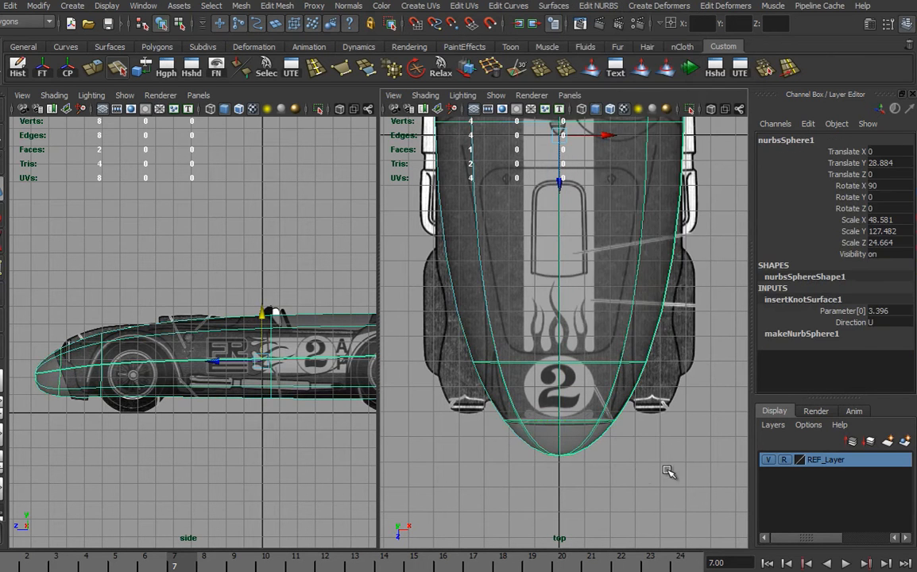
- In the side view, shift the new row's lower control vertices back and its upper ones forward to slant the isoparm along the nose panel line
alt+middle_drag(637, 437, 559, 432)
alt+right_drag(560, 432, 555, 442)
alt+middle_drag(555, 442, 633, 442)
alt+middle_drag(71, 442, 206, 436)
alt+right_drag(207, 435, 426, 442)
alt+middle_drag(257, 389, 243, 308)
right_drag(206, 309, 160, 309)
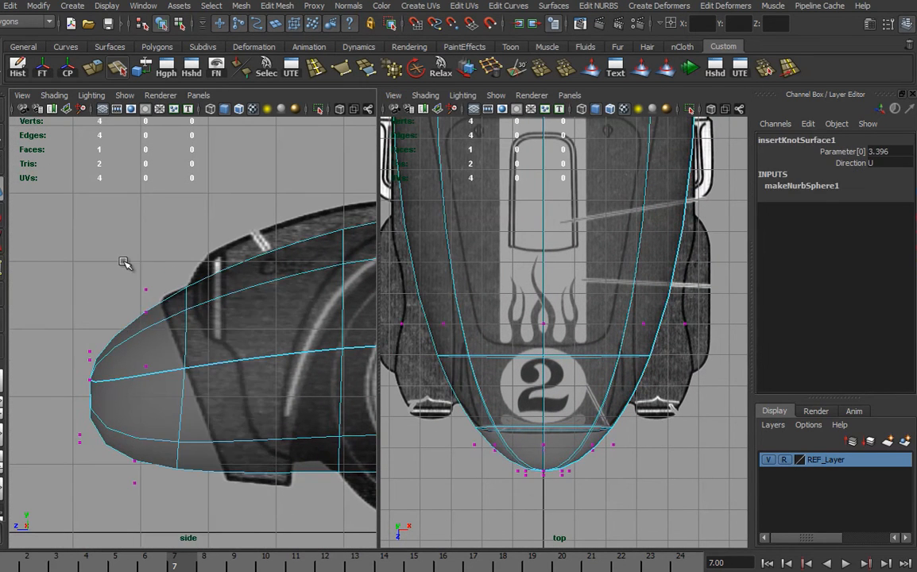
click(146, 302)
drag(58, 416, 160, 526)
drag(114, 475, 164, 472)
click(148, 303)
drag(147, 306, 114, 316)
- Lower the bottom control vertices behind the nose in the side view to match the car's underside
alt+middle_drag(286, 449, 213, 378)
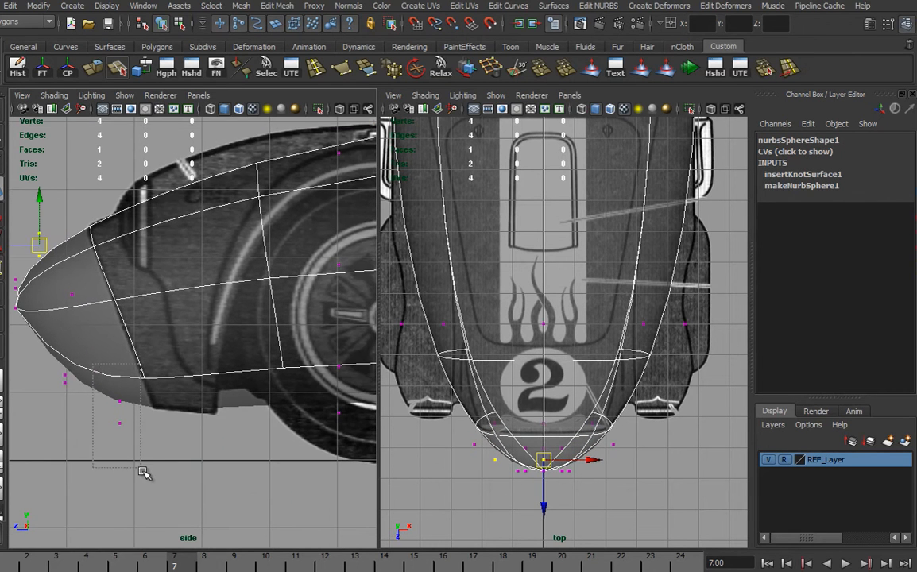
drag(100, 382, 133, 433)
alt+middle_drag(215, 434, 154, 457)
alt+right_drag(358, 452, 286, 446)
drag(201, 441, 282, 356)
drag(264, 403, 264, 411)
- Insert a second isoparm across the nose, just ahead of the slanted one
alt+right_drag(327, 397, 278, 398)
alt+middle_drag(278, 398, 286, 419)
alt+middle_drag(96, 351, 174, 349)
right_drag(214, 342, 270, 321)
drag(292, 316, 166, 340)
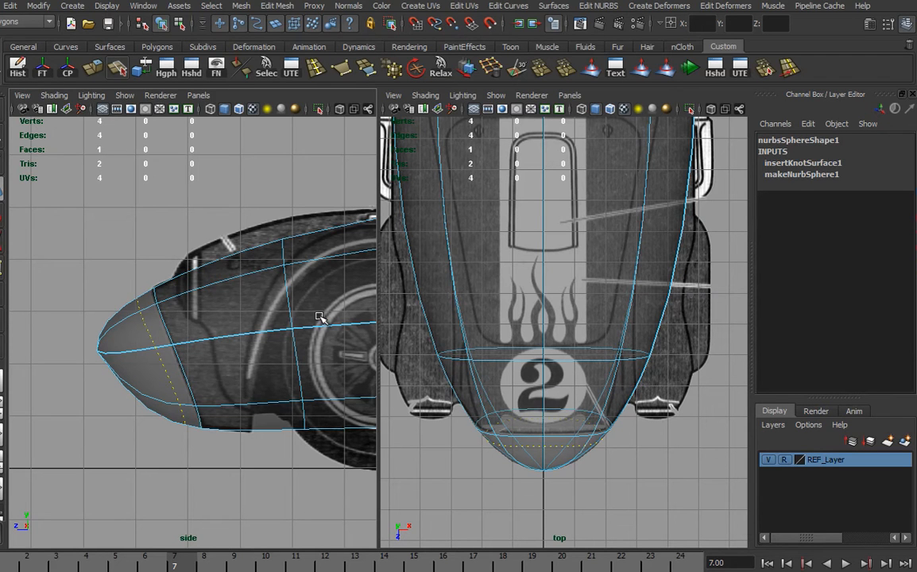
alt+middle_drag(258, 333, 219, 333)
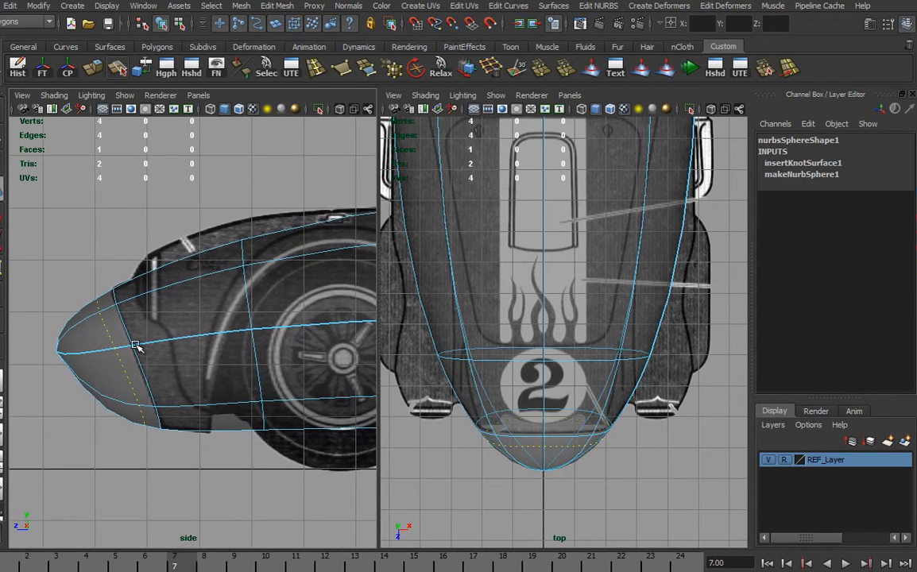
click(598, 6)
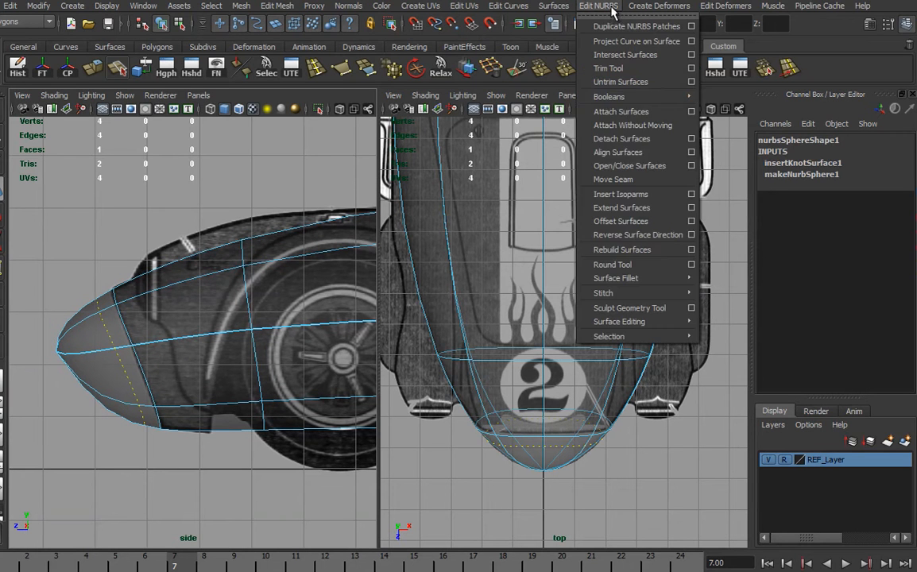
click(621, 194)
- Lower the control vertices at the tail's tip in the side view to fit the car's rear, and return the surface to object mode
mouse_move(216, 319)
alt+middle_down()
mouse_move(201, 260)
mouse_move(218, 310)
mouse_move(77, 302)
alt+middle_up()
scroll(212, 309, down, 4)
alt+middle_drag(288, 310, 129, 307)
alt+middle_drag(366, 324, 132, 328)
alt+middle_drag(263, 302, 289, 308)
right_click(276, 276)
click(205, 275)
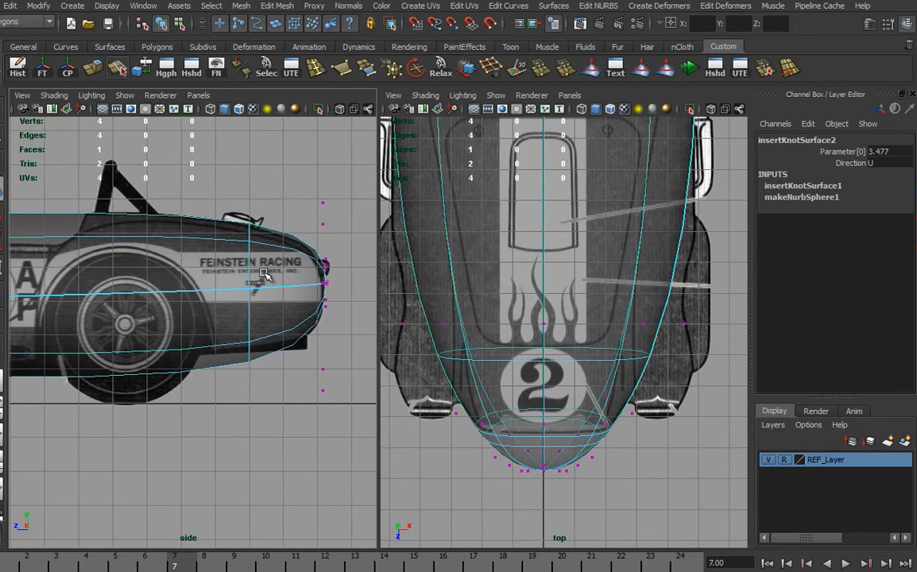
alt+middle_drag(583, 261, 608, 449)
alt+middle_drag(569, 287, 571, 348)
drag(307, 318, 325, 241)
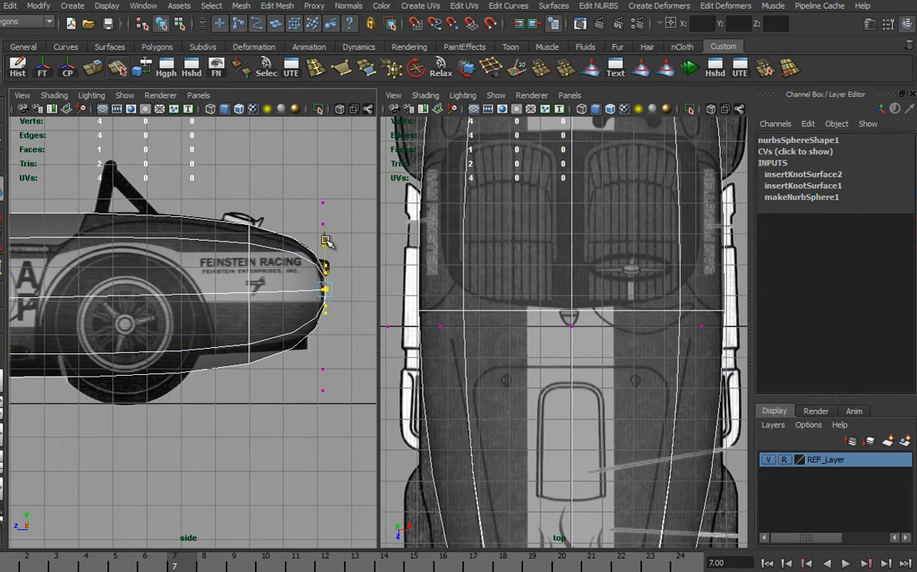
drag(303, 430, 335, 307)
alt+right_drag(347, 350, 244, 333)
alt+middle_drag(244, 334, 458, 348)
right_drag(196, 313, 223, 290)
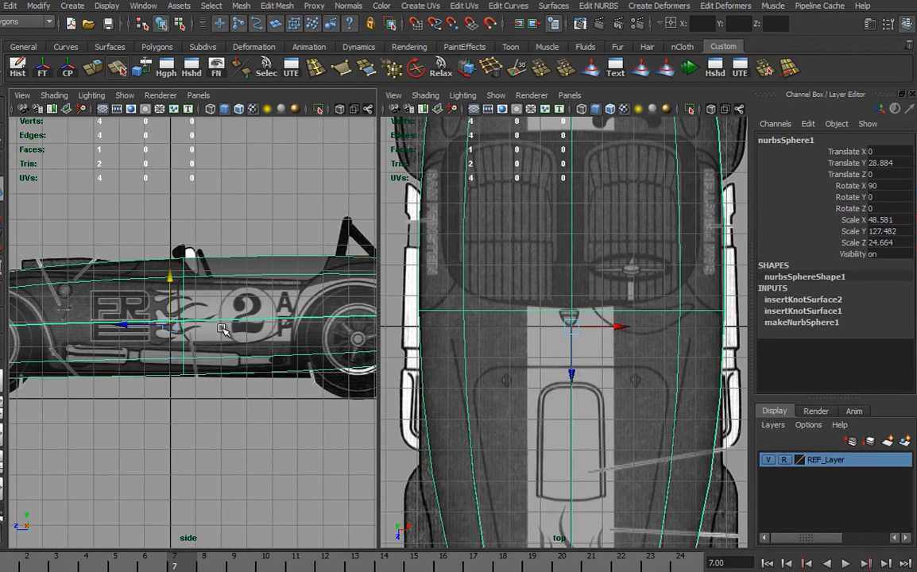
- Insert an isoparm across the body in the top view, just behind the seats at the rear of the cockpit
alt+right_drag(261, 341, 167, 323)
alt+middle_drag(166, 323, 211, 295)
alt+right_drag(725, 335, 792, 340)
alt+right_drag(645, 310, 480, 287)
drag(378, 173, 712, 251)
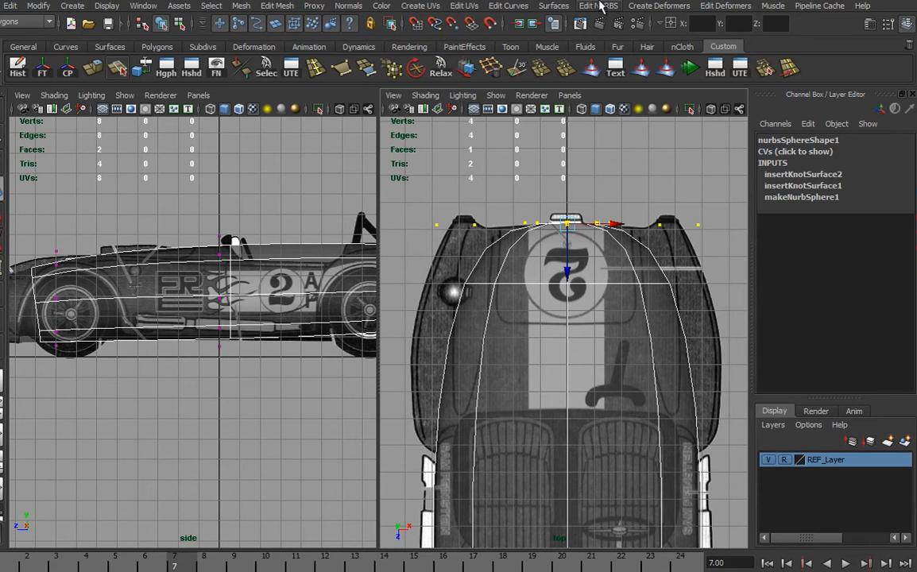
right_drag(538, 375, 529, 274)
drag(535, 282, 515, 435)
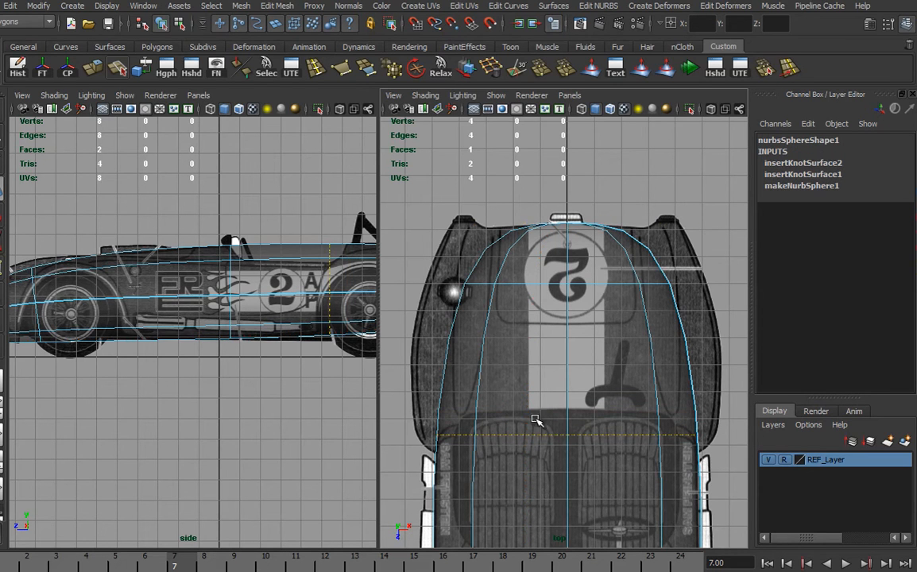
click(598, 6)
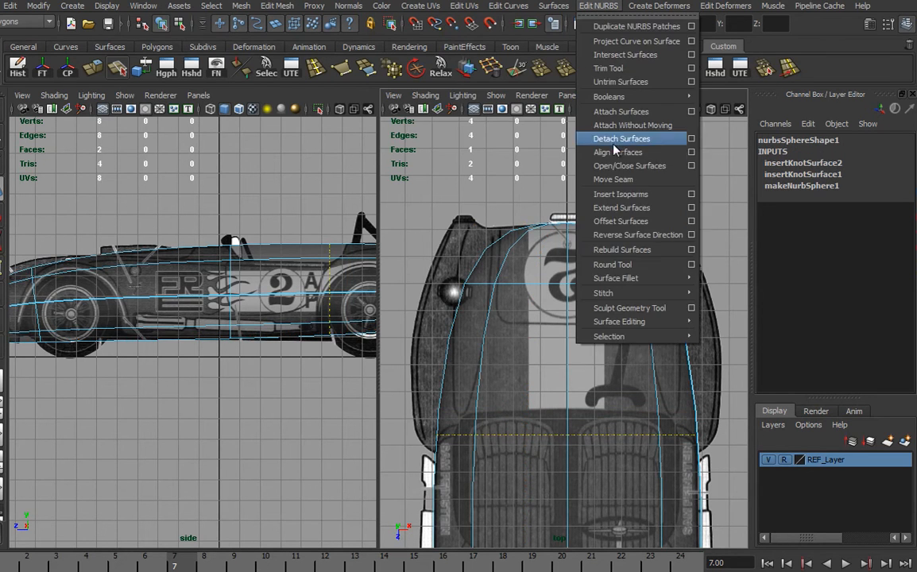
click(614, 195)
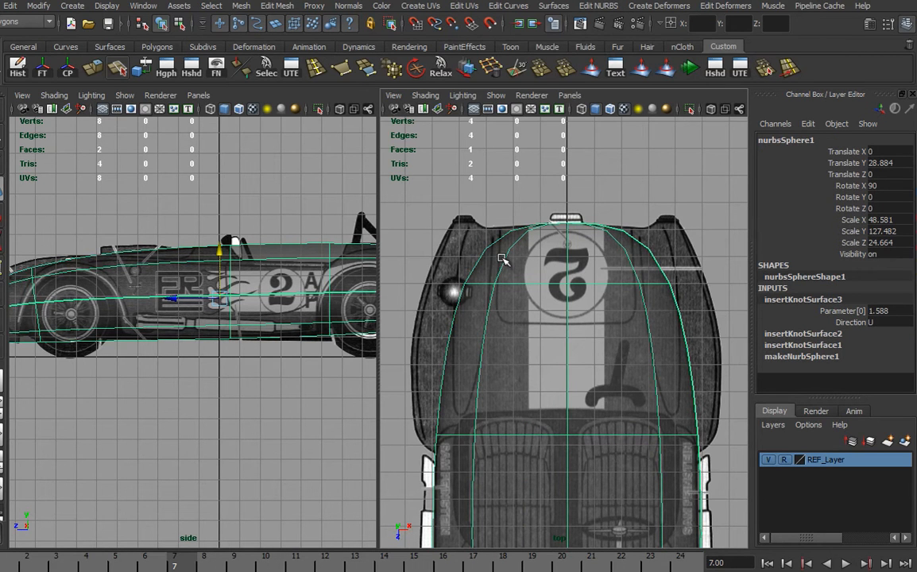
- Scale the control vertices at the tail end wider in the top view to broaden the rear of the body
right_drag(503, 262, 434, 210)
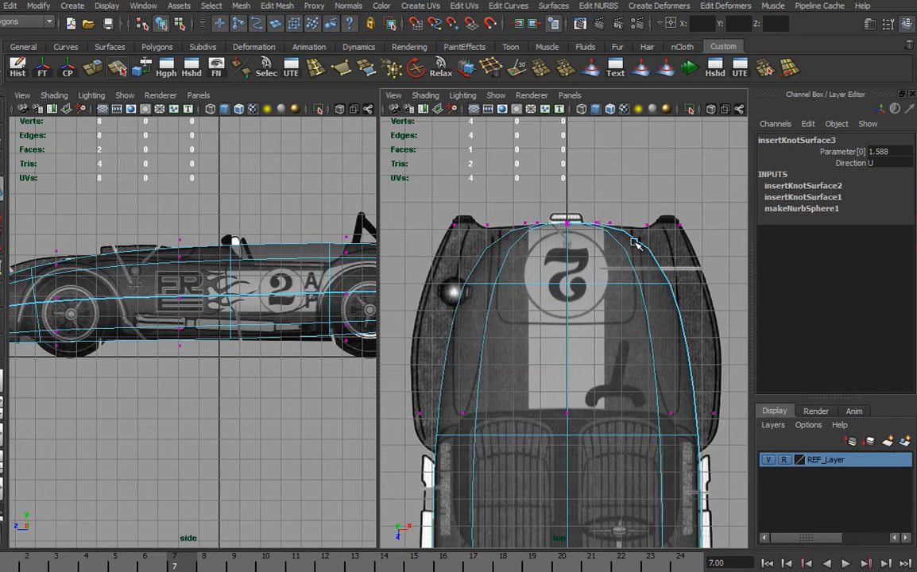
drag(757, 259, 755, 258)
key(r)
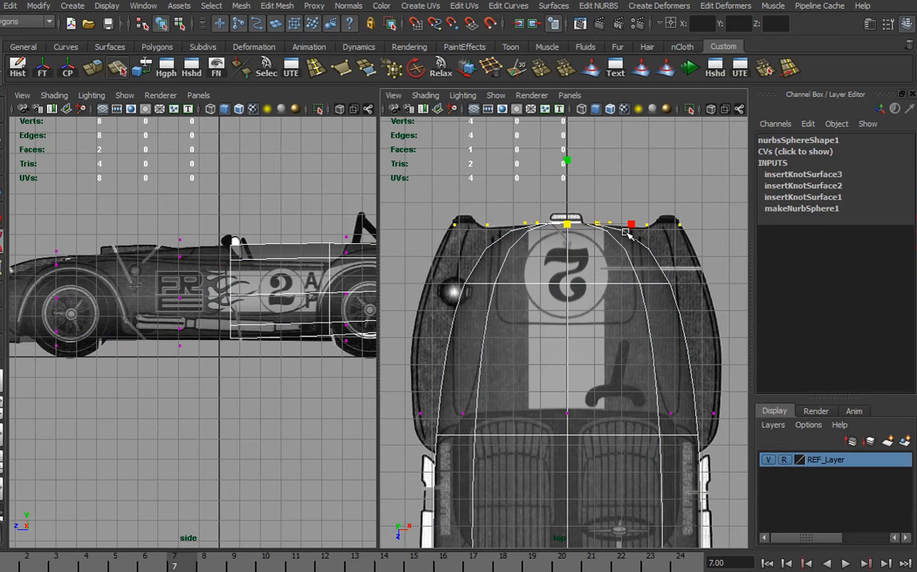
drag(633, 227, 644, 229)
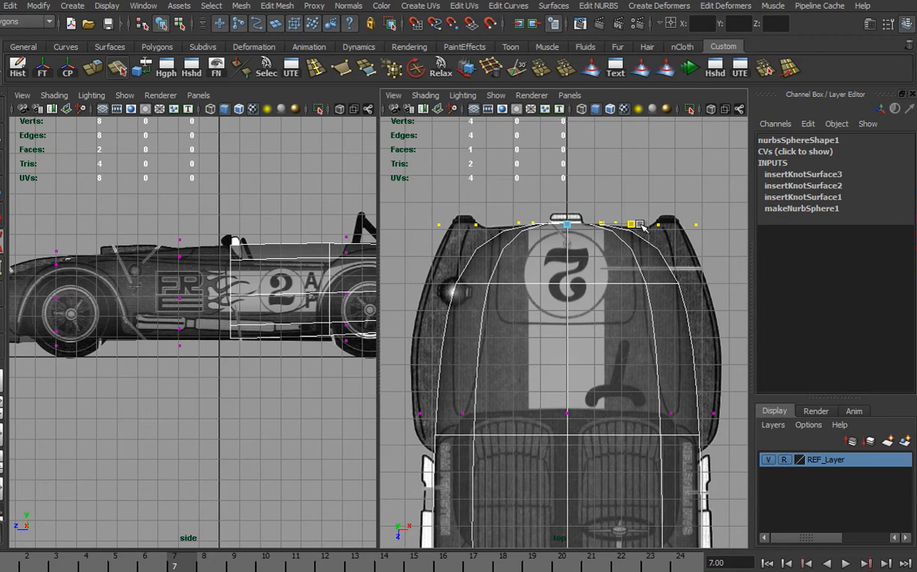
- Insert another isoparm across the rear deck in the top view, close to the tail through the number 2 circle
alt+middle_drag(600, 331, 595, 354)
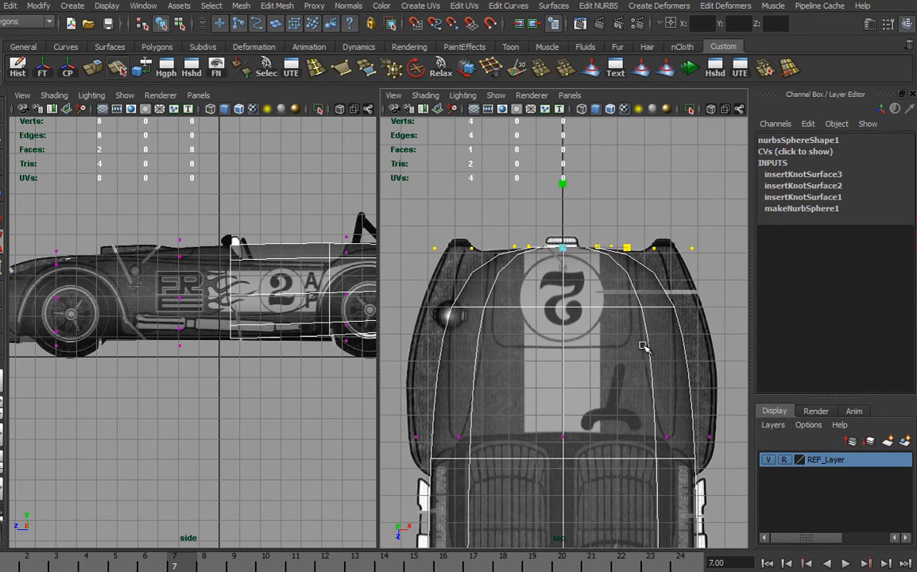
right_drag(602, 310, 588, 272)
drag(608, 305, 608, 284)
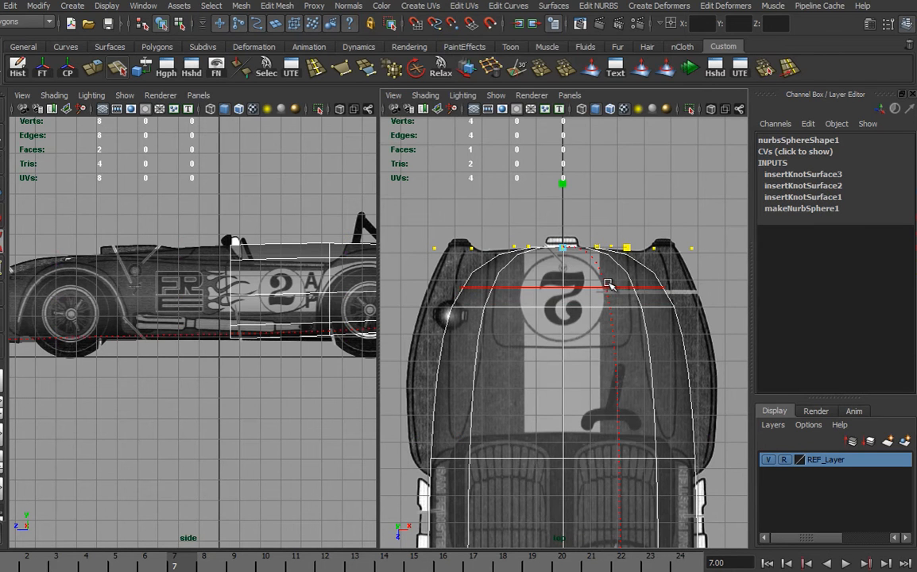
key(g)
- Widen the tail-end control vertices slightly again after adding the isoparm, and return the surface to object mode
right_drag(600, 274, 520, 273)
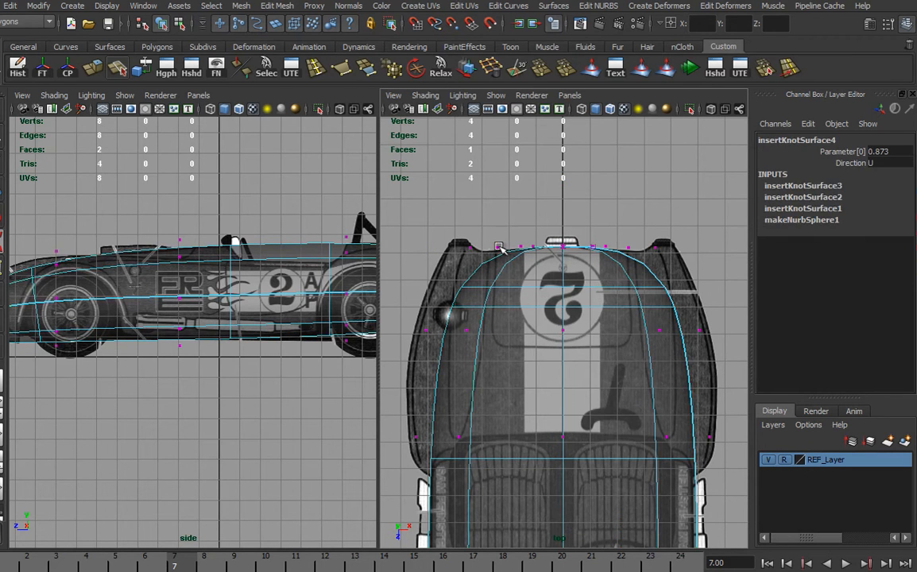
drag(630, 248, 637, 242)
alt+middle_drag(271, 308, 231, 326)
alt+right_drag(230, 327, 181, 325)
right_click(194, 324)
click(235, 288)
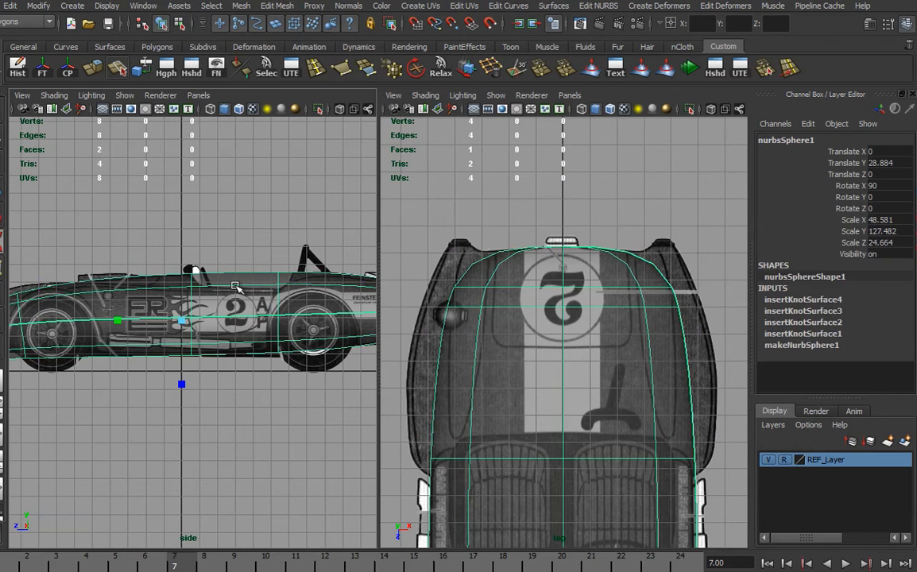
- Create a second NURBS sphere at the origin and scale it uniformly to 16.922
alt+right_drag(688, 401, 532, 413)
alt+middle_drag(543, 425, 546, 291)
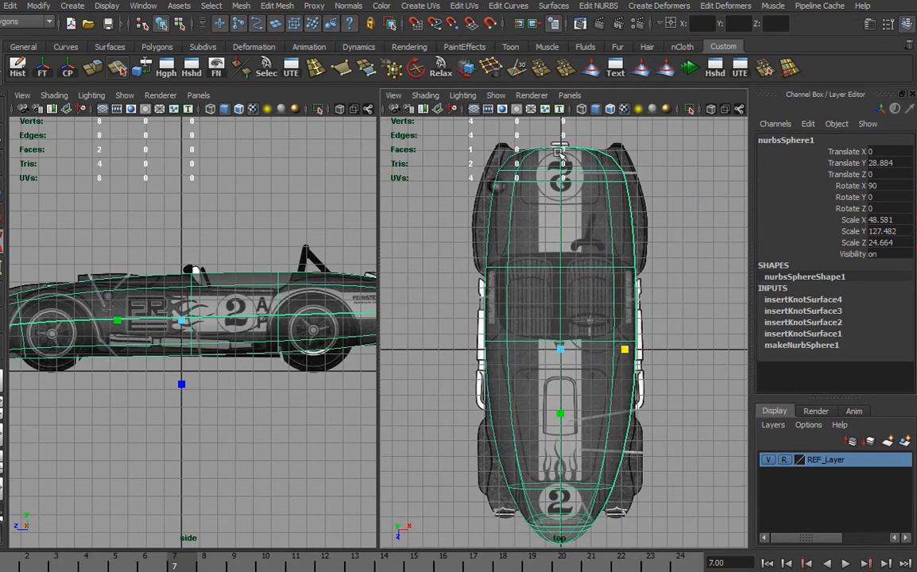
key(space)
drag(547, 267, 543, 205)
alt+drag(656, 236, 620, 323)
alt+drag(546, 423, 445, 211)
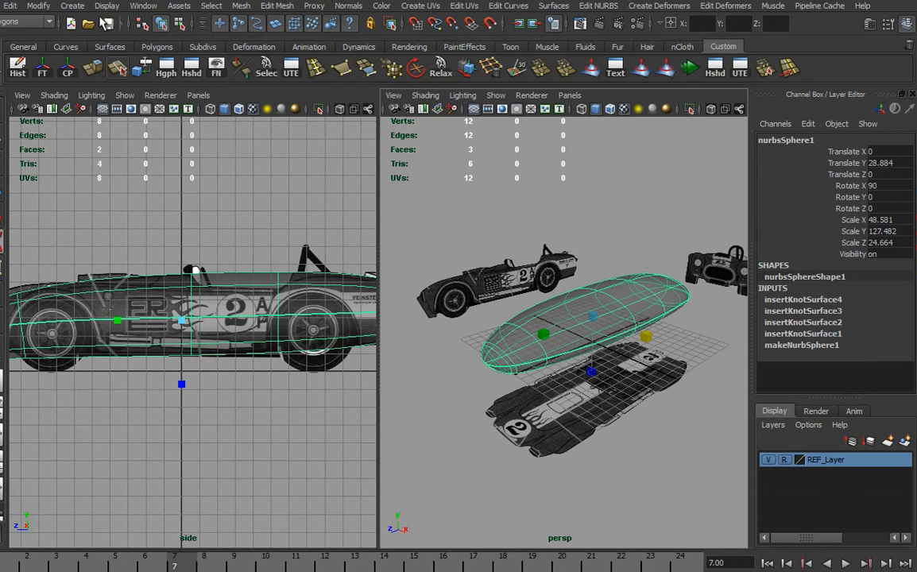
click(72, 6)
mouse_move(80, 40)
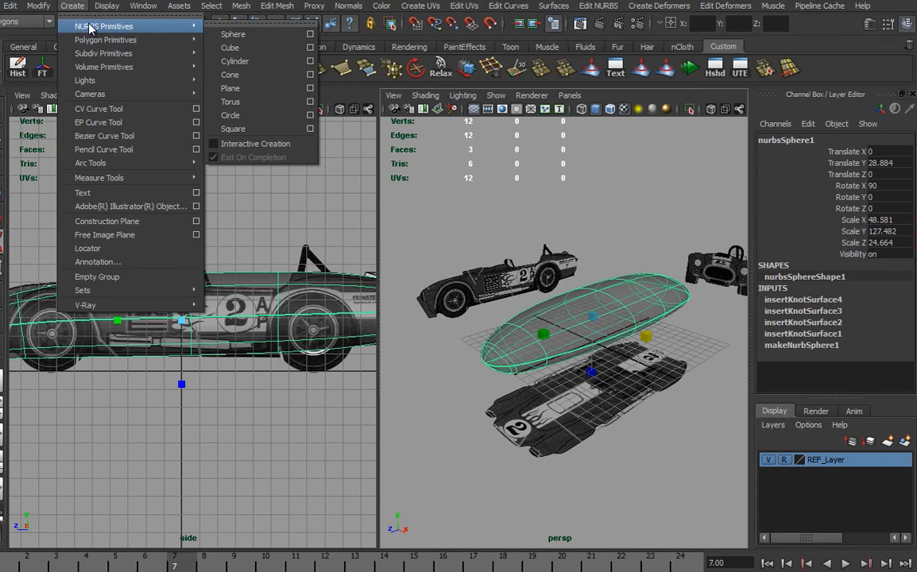
click(233, 34)
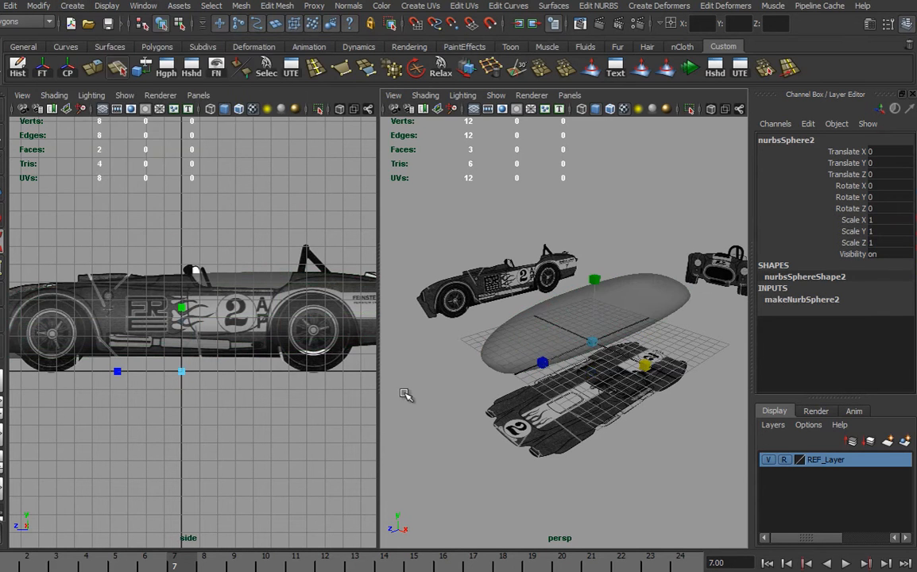
drag(184, 372, 237, 356)
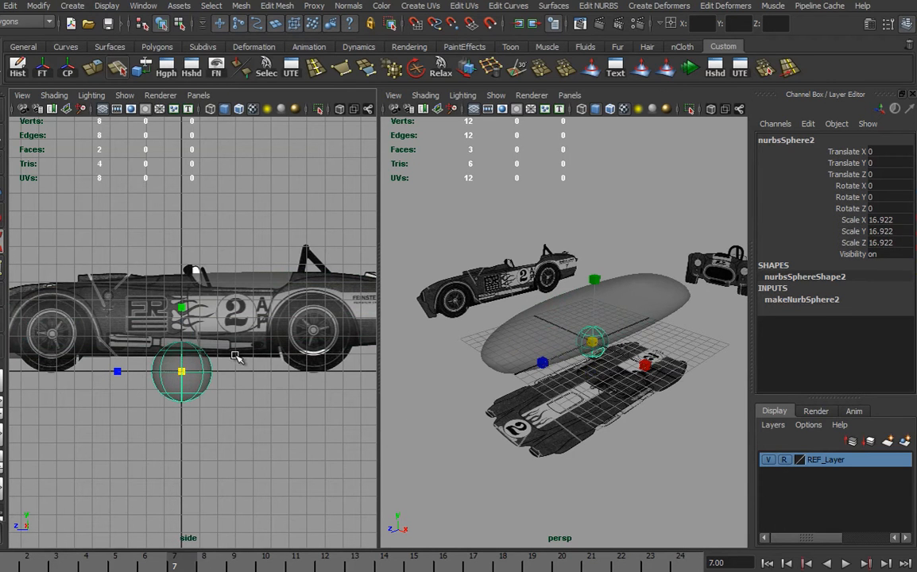
- Rotate the new sphere 90 degrees about X and raise it to Translate Y 30.282, level with the car's side
key(e)
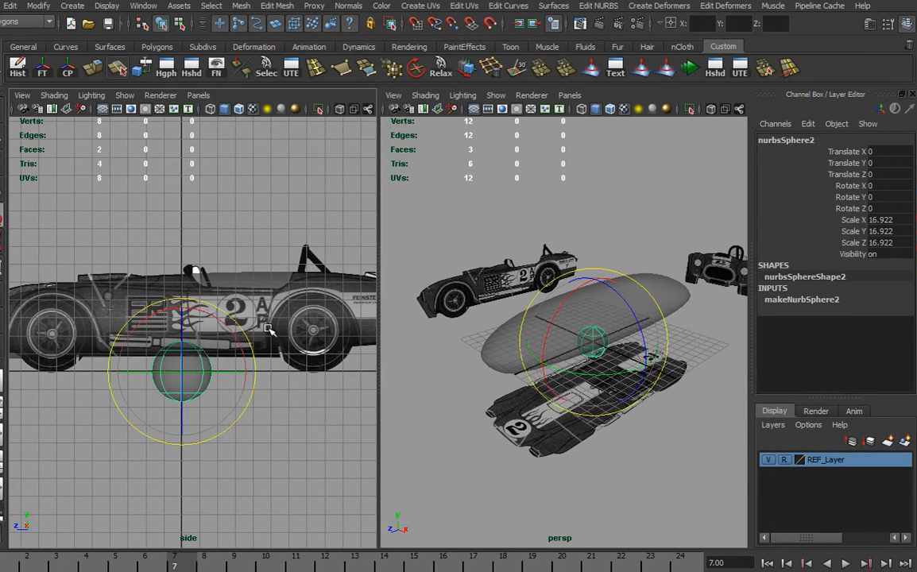
drag(236, 340, 190, 391)
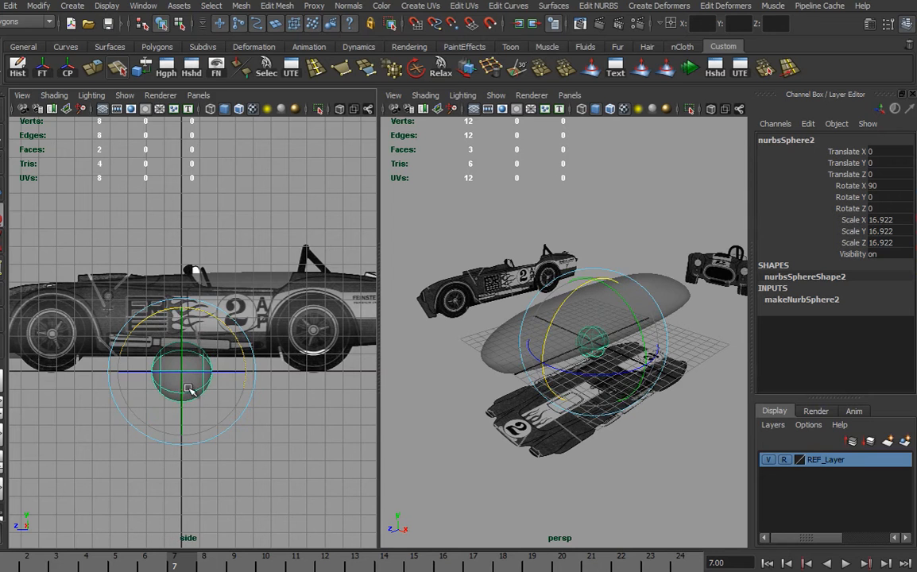
key(w)
drag(184, 328, 184, 275)
alt+middle_drag(184, 275, 242, 285)
- Put the main body surface on a new display layer and hide that layer
click(659, 311)
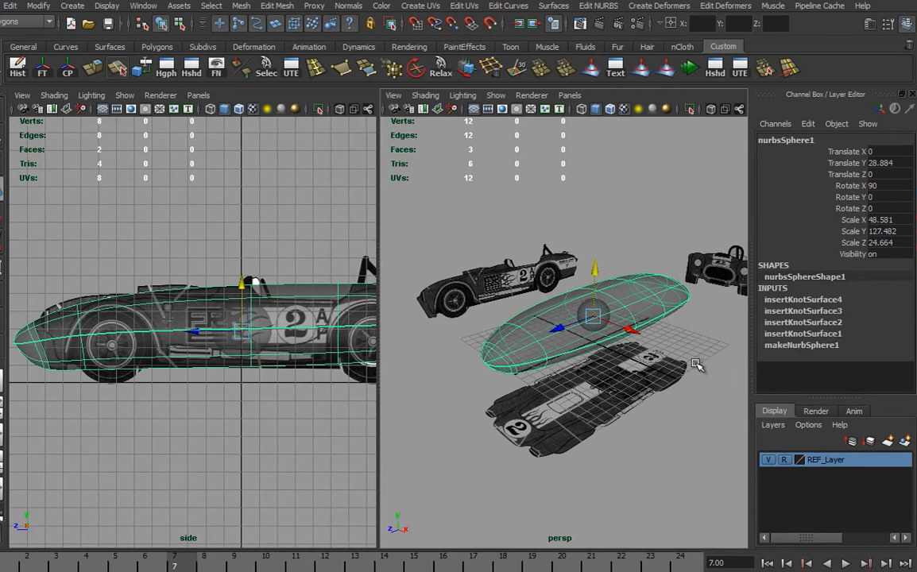
click(906, 442)
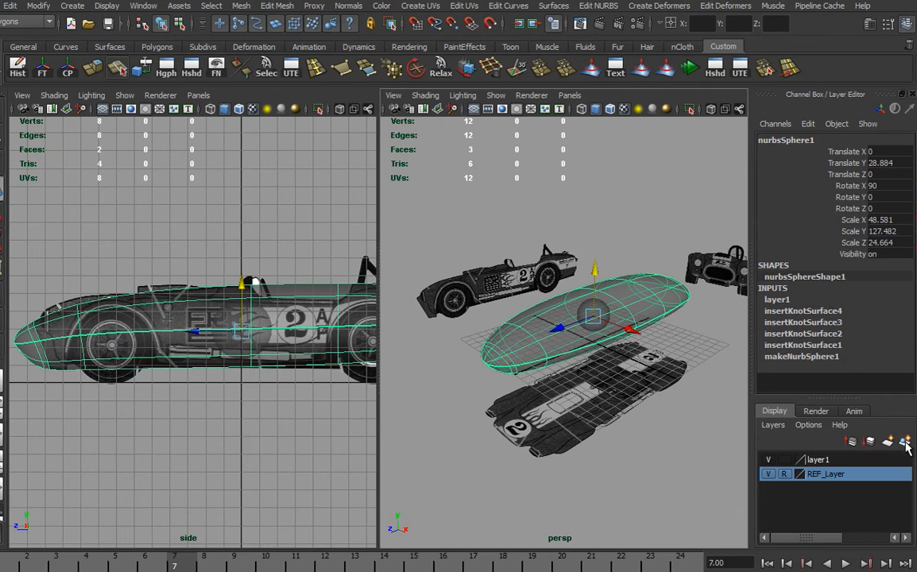
click(768, 460)
alt+drag(545, 326, 477, 337)
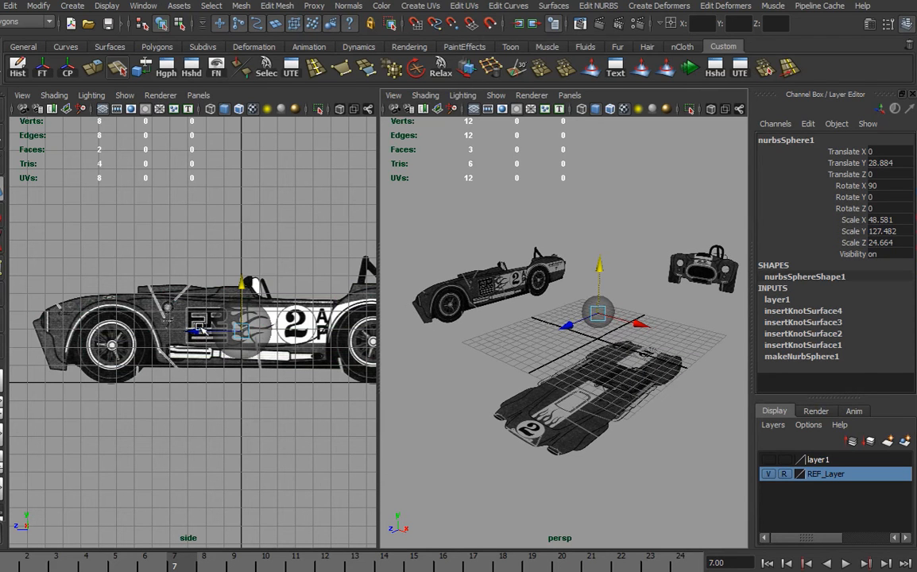
click(151, 563)
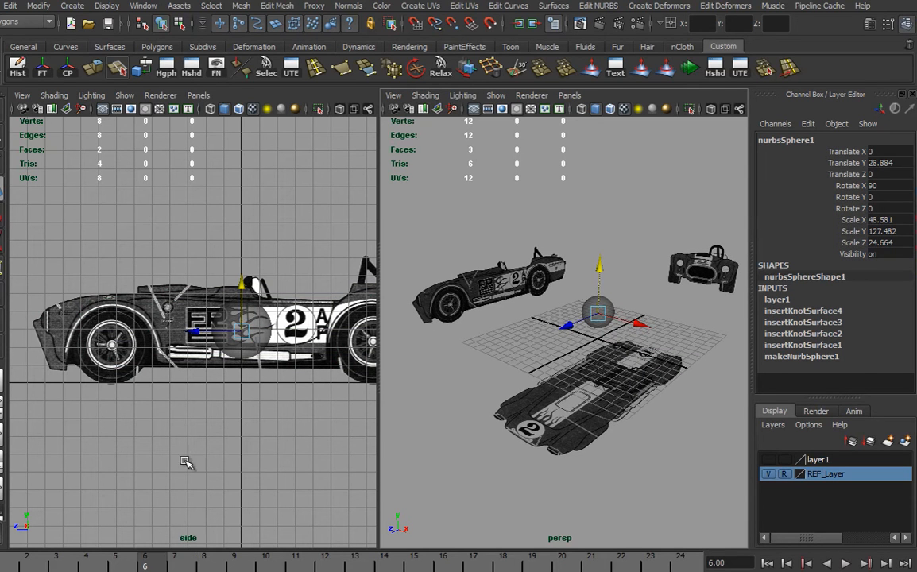
- Select the small sphere and stretch it along the car in the side view to Scale Y 117.58
key(g)
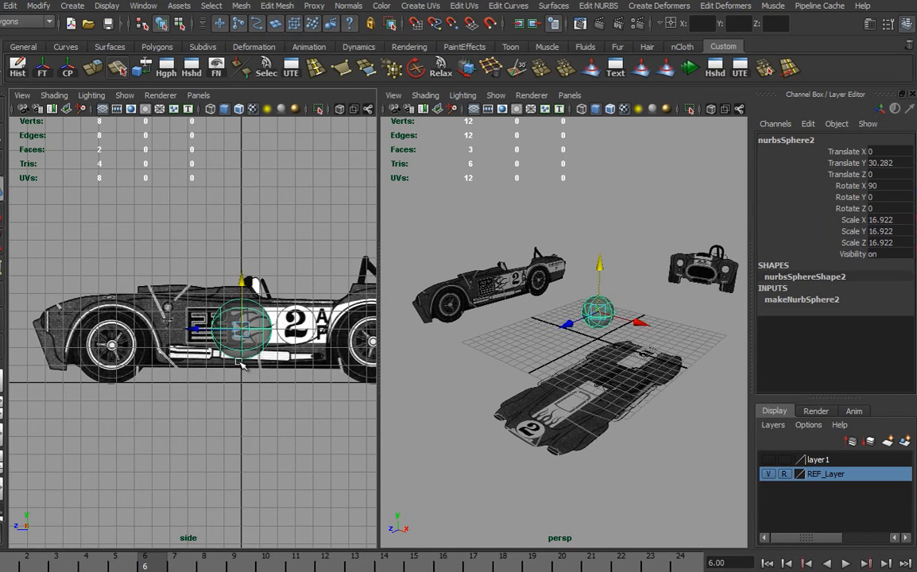
key(r)
drag(180, 328, 35, 337)
drag(162, 336, 36, 296)
- Move the stretched sphere sideways over the fenders in the top view, to Translate X 37.521
key(space)
drag(528, 391, 465, 387)
key(w)
drag(606, 347, 660, 348)
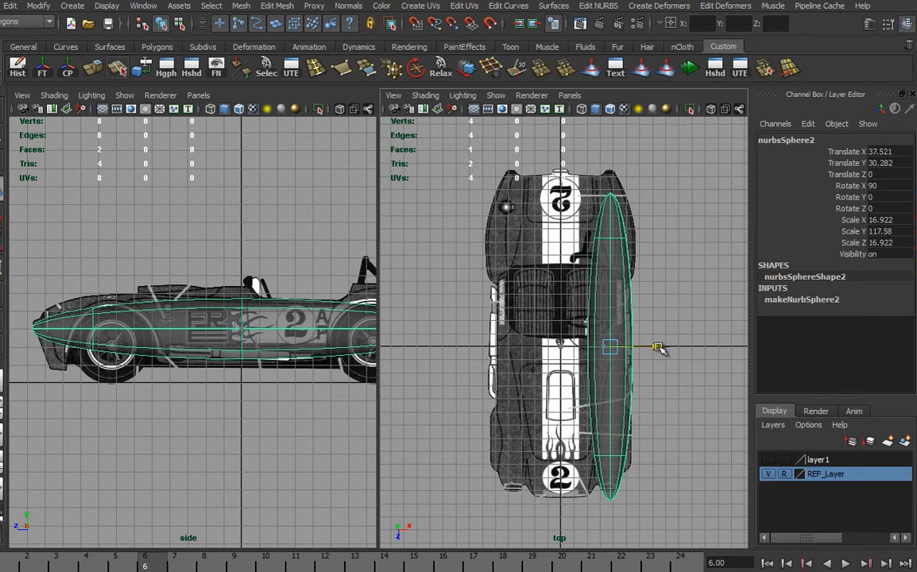
- Lengthen the fender sphere to Scale Y 130.751 so its rear end meets the car's tail in the top view
scroll(635, 333, up, 3)
right_click(597, 300)
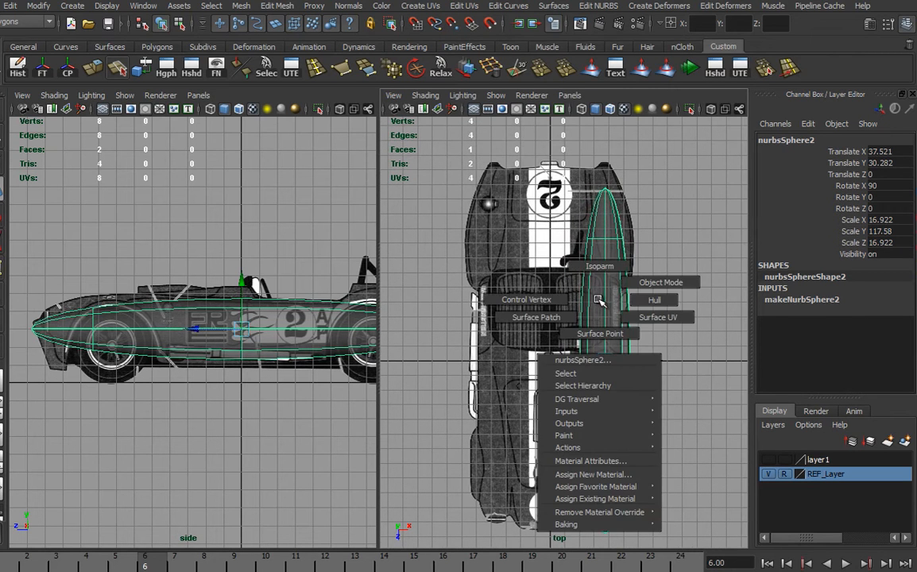
click(601, 300)
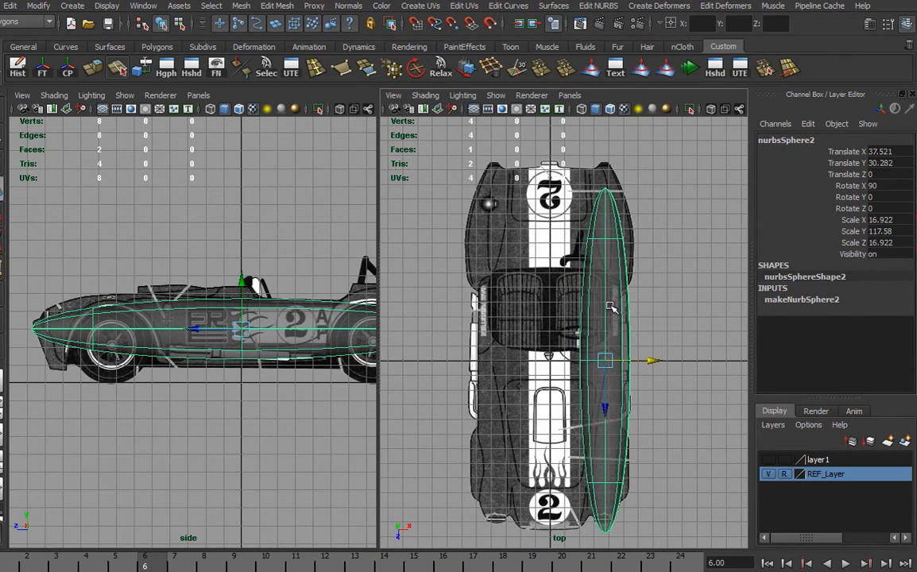
key(r)
drag(608, 429, 605, 432)
- Lower the fender sphere to Translate Y 26.696 in the side view and increase its height to Scale Z 19.506
key(w)
drag(243, 283, 243, 290)
key(e)
key(r)
drag(244, 406, 243, 408)
- Move the fender sphere's front tip control vertices back and up in the side view to meet the front fender's edge
alt+middle_drag(168, 384, 314, 381)
right_click(197, 329)
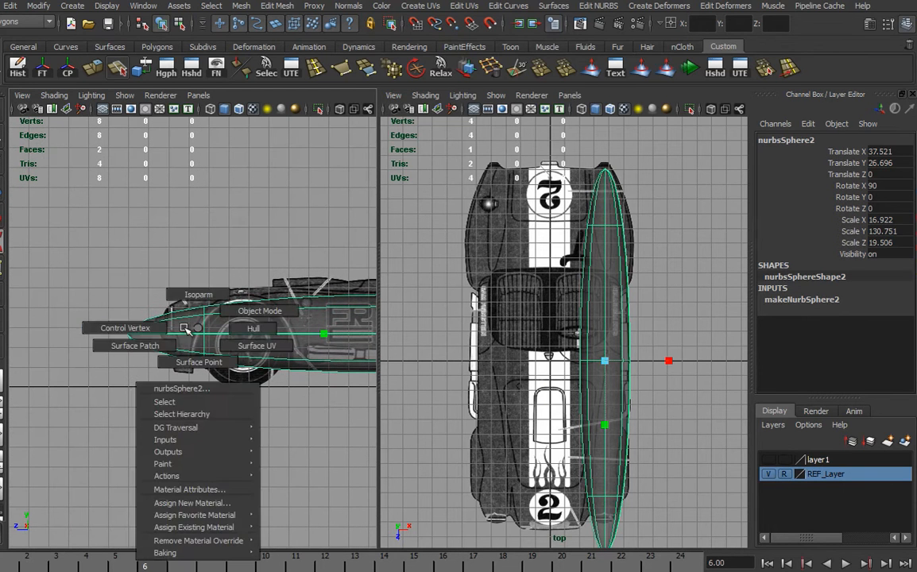
right_drag(197, 328, 125, 327)
drag(98, 253, 179, 399)
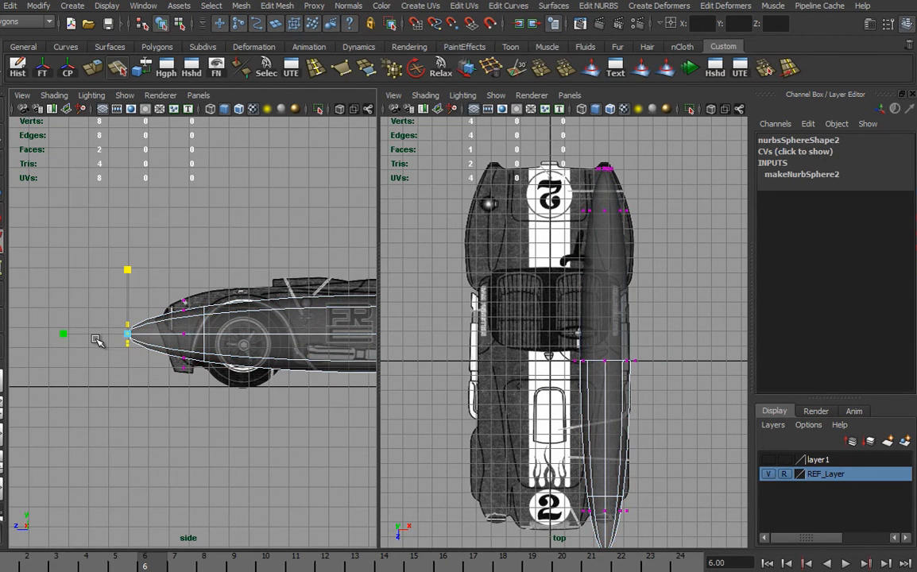
key(w)
drag(89, 334, 124, 332)
drag(165, 284, 162, 265)
- Shift the second row of control vertices back and scale it taller to match the front fender, and lower the front tip slightly
scroll(159, 318, up, 3)
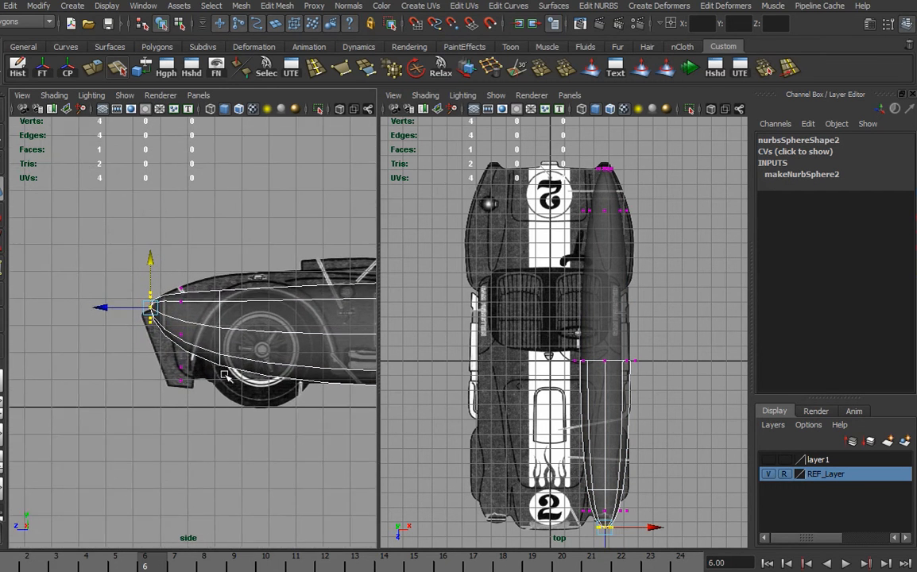
drag(156, 384, 154, 390)
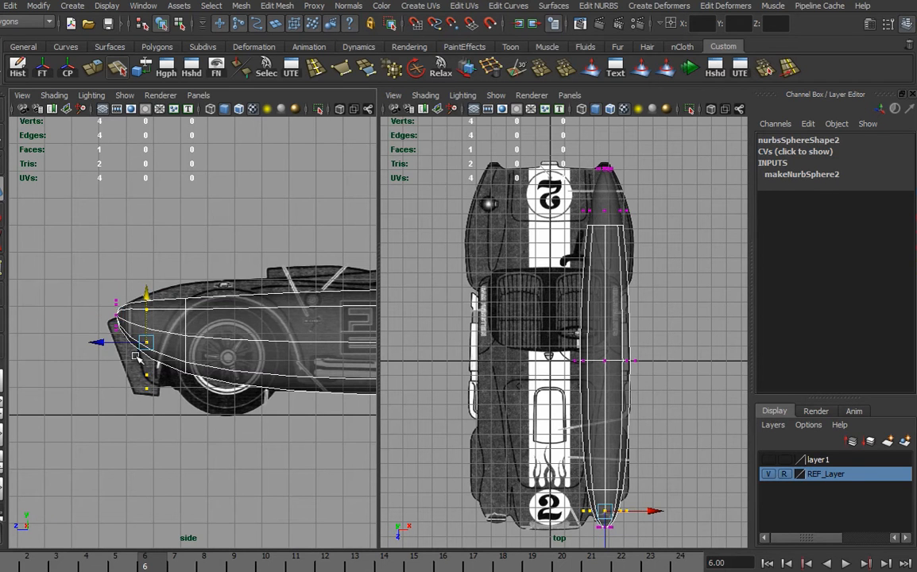
drag(97, 341, 158, 229)
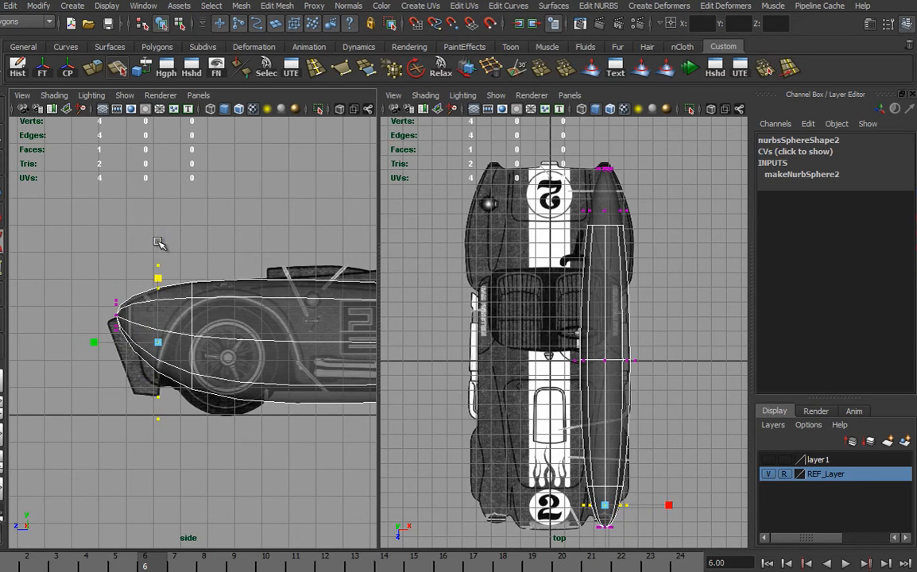
drag(115, 327, 117, 272)
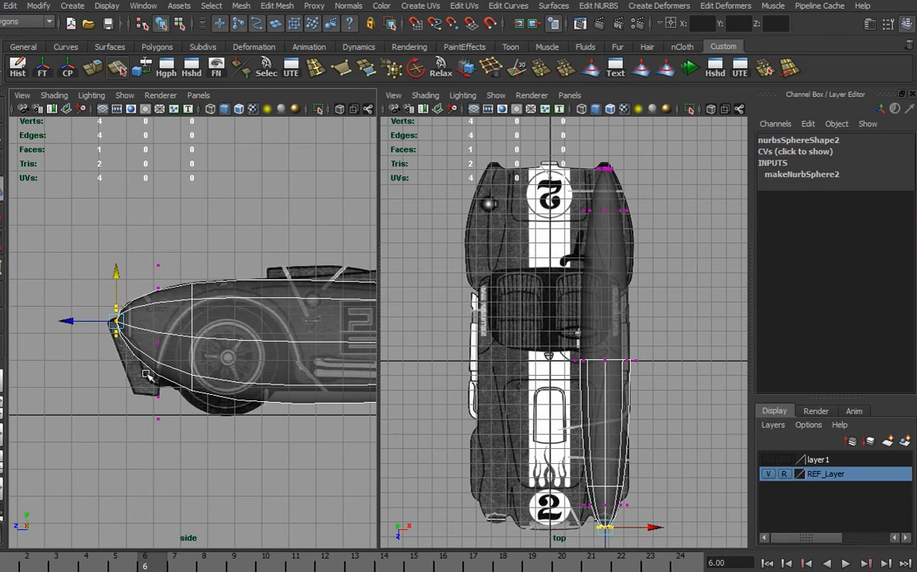
- Scale the fender sphere's rear tip control vertices taller in the side view to fill out the car's tail
mouse_move(234, 402)
alt+middle_down()
mouse_move(131, 384)
mouse_move(45, 398)
alt+middle_up()
alt+middle_drag(243, 381, 162, 384)
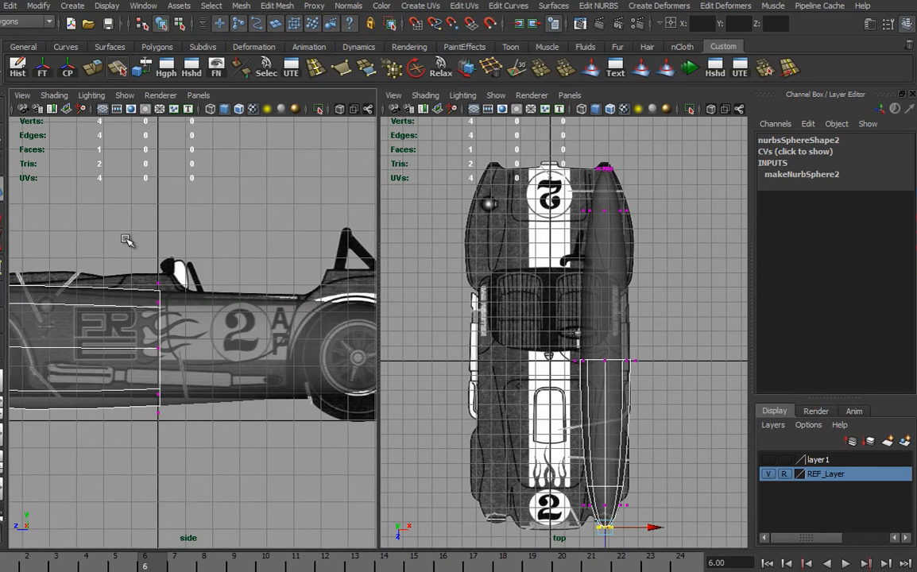
drag(127, 269, 226, 547)
alt+middle_drag(299, 370, 105, 378)
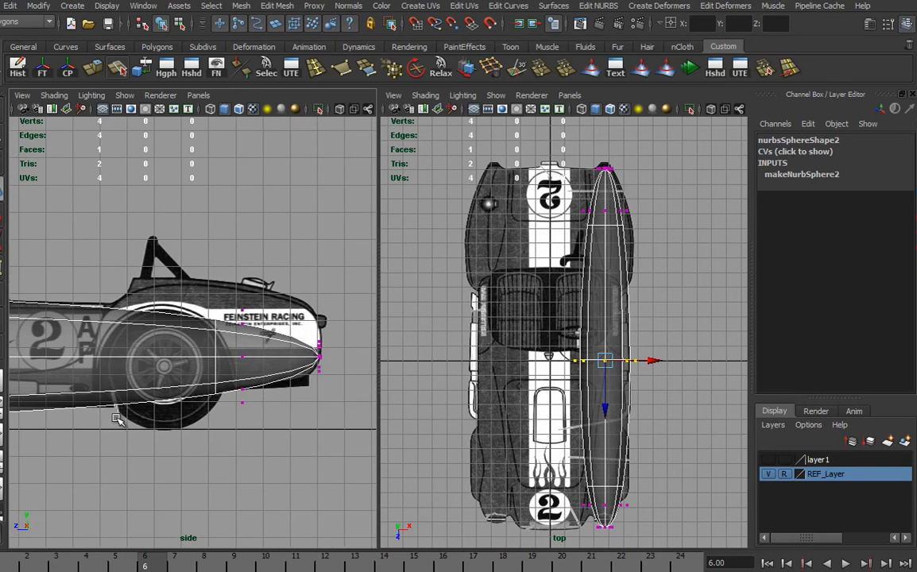
click(316, 358)
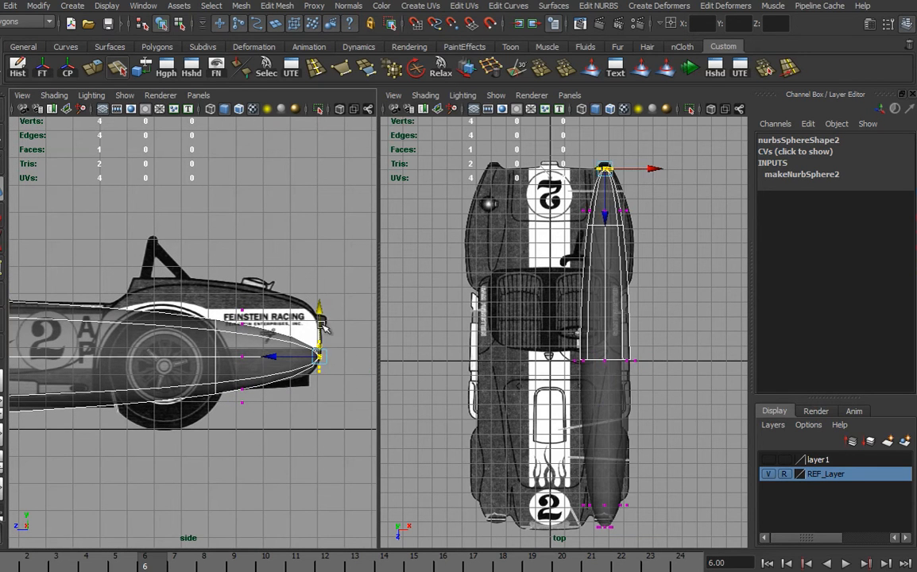
drag(305, 363, 306, 426)
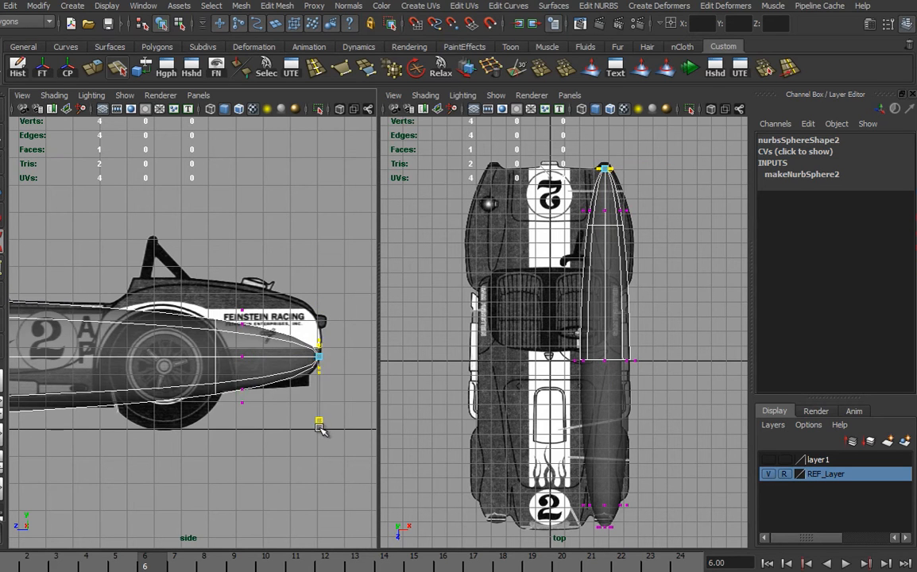
click(300, 522)
key(F8)
mouse_move(162, 364)
alt+middle_down()
mouse_move(266, 364)
mouse_move(165, 378)
alt+middle_up()
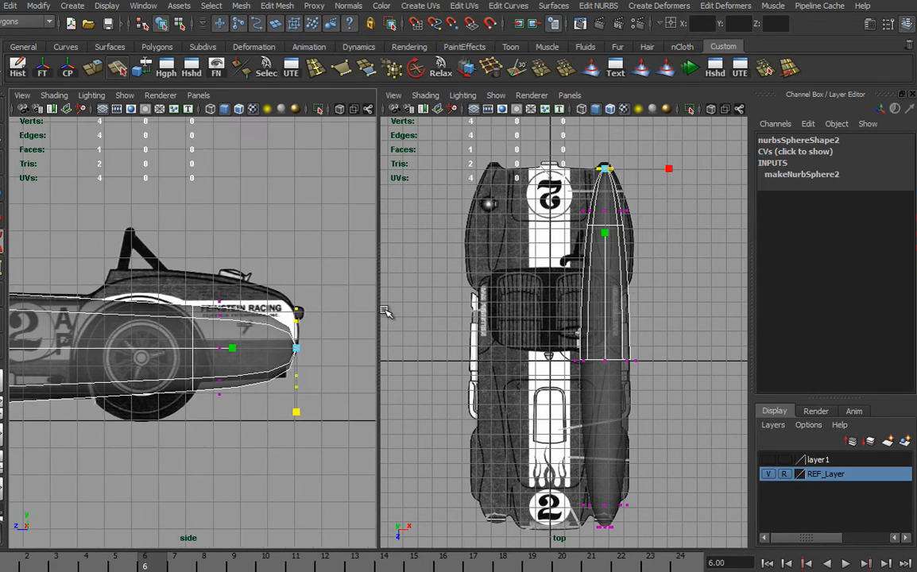
- Move the two rear rows of fender control vertices inward in the top view, towards the car's centerline
alt+right_drag(556, 297, 676, 298)
alt+middle_drag(646, 299, 595, 388)
drag(526, 257, 658, 168)
key(w)
drag(623, 221, 612, 215)
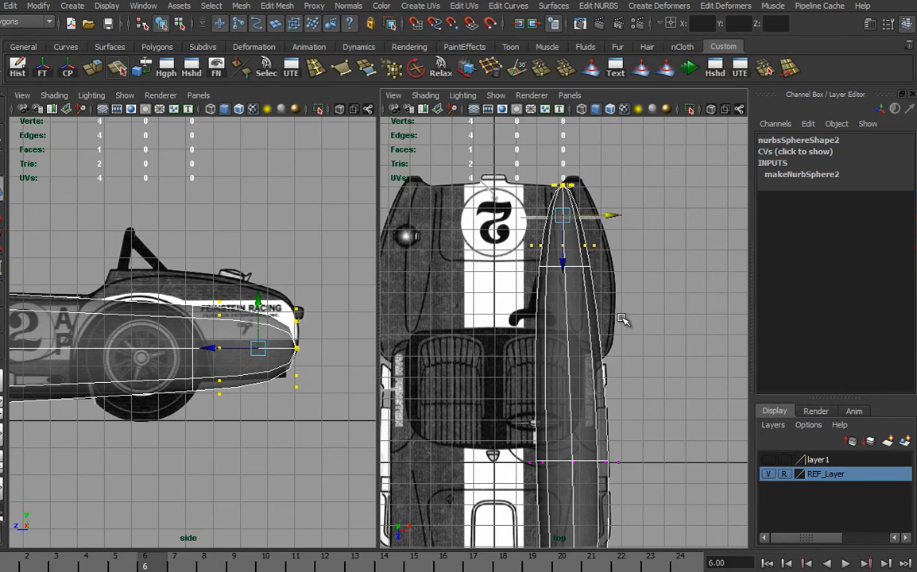
- Select all of the fender's control vertices and scale them narrower across the car's width in the top view
alt+right_drag(659, 395, 531, 356)
drag(480, 247, 668, 537)
alt+middle_drag(612, 475, 608, 456)
alt+right_drag(608, 456, 715, 432)
key(r)
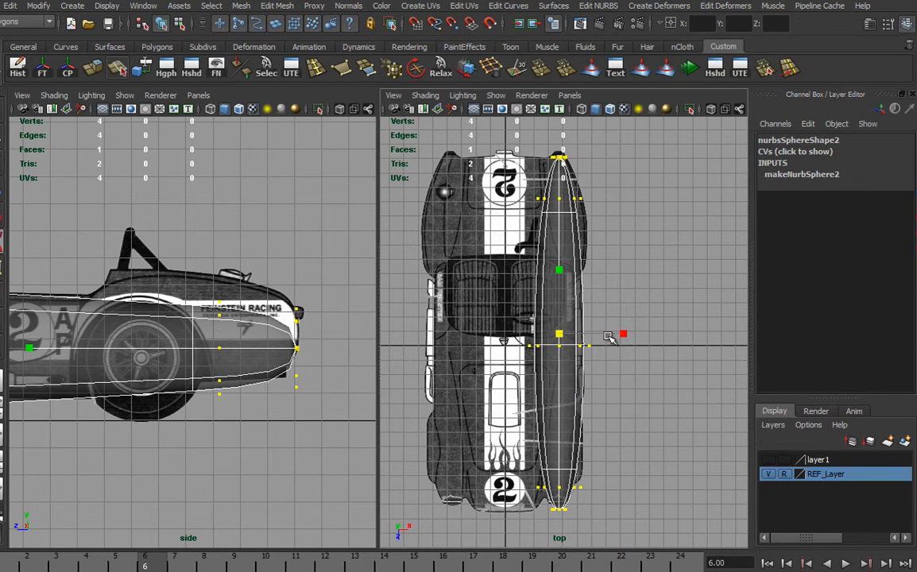
drag(626, 337, 621, 334)
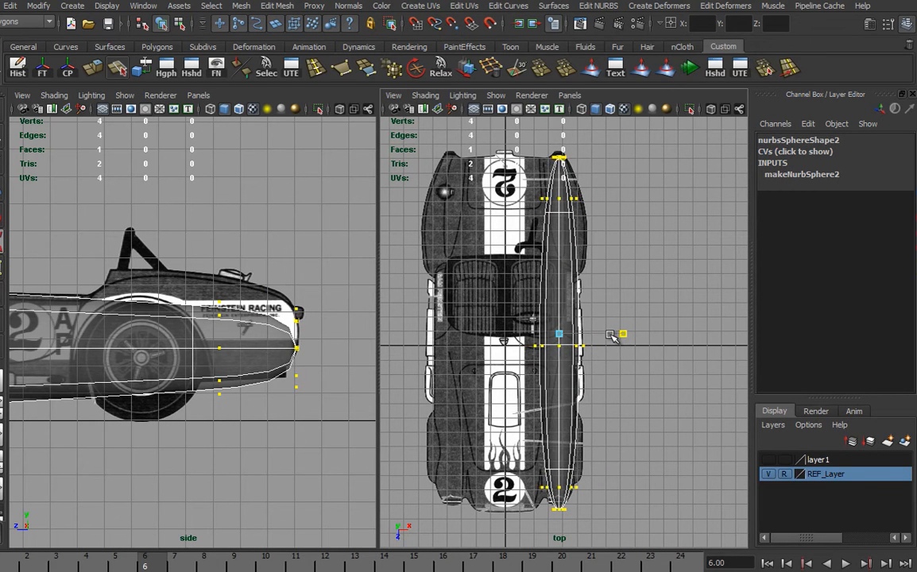
alt+right_drag(538, 458, 676, 467)
alt+middle_drag(675, 466, 651, 383)
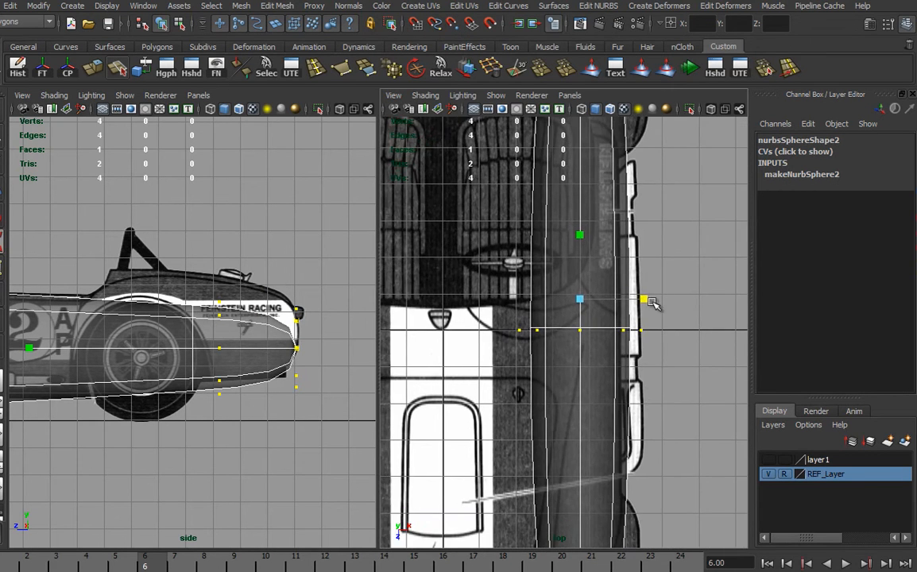
drag(643, 301, 635, 300)
- Shift the narrowed fender's rear control vertex rows slightly further inward in the top view
alt+right_drag(636, 300, 572, 214)
drag(547, 242, 642, 124)
key(w)
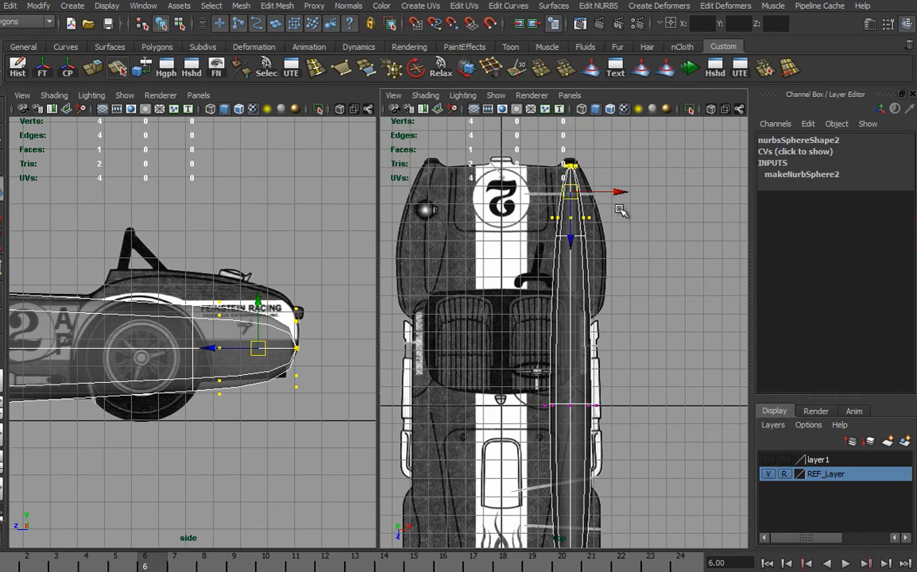
drag(624, 193, 618, 194)
- Move the fender's middle row of control vertices slightly outward in the top view
alt+middle_drag(608, 417, 663, 317)
drag(537, 267, 623, 285)
key(r)
key(w)
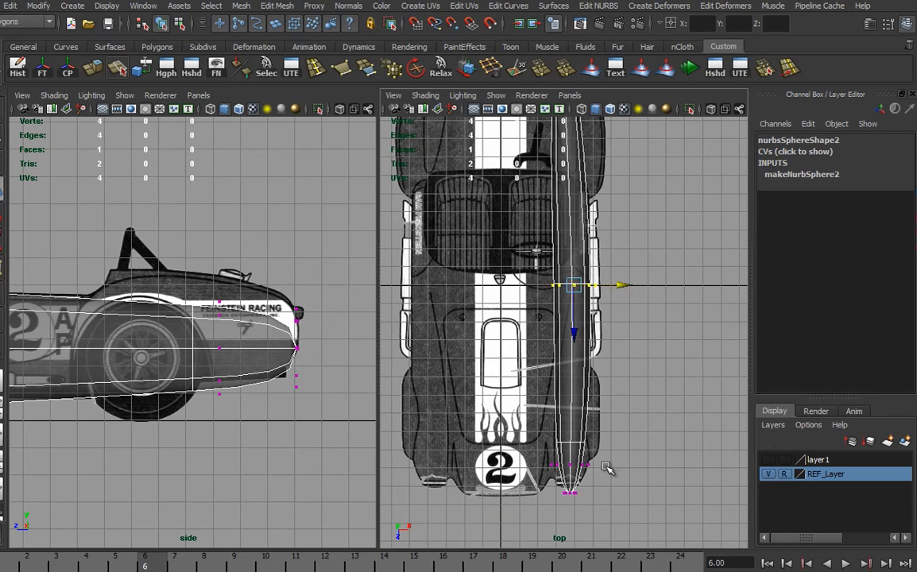
- Scale the fender's front control vertex rows wider in the top view to match the front fender, widening the second row further
drag(540, 438, 612, 513)
key(r)
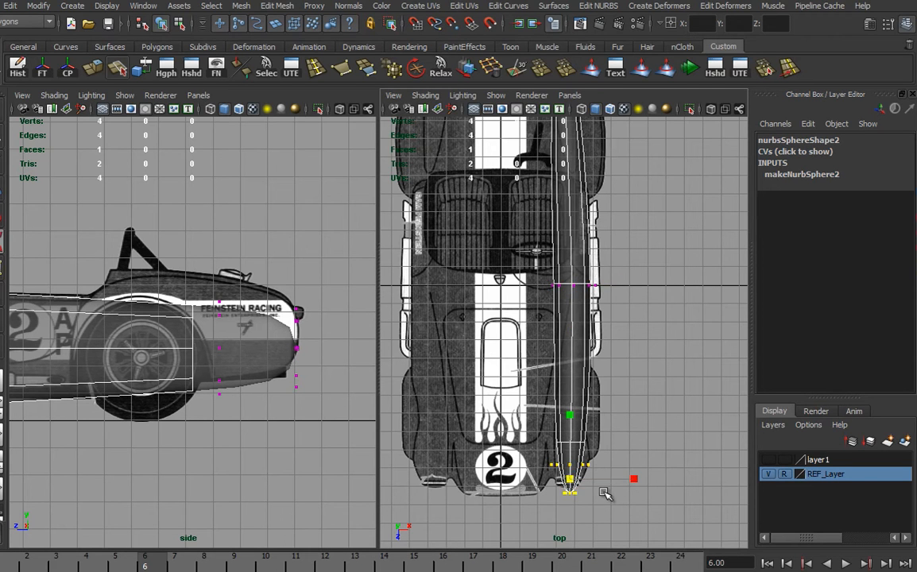
drag(634, 479, 680, 477)
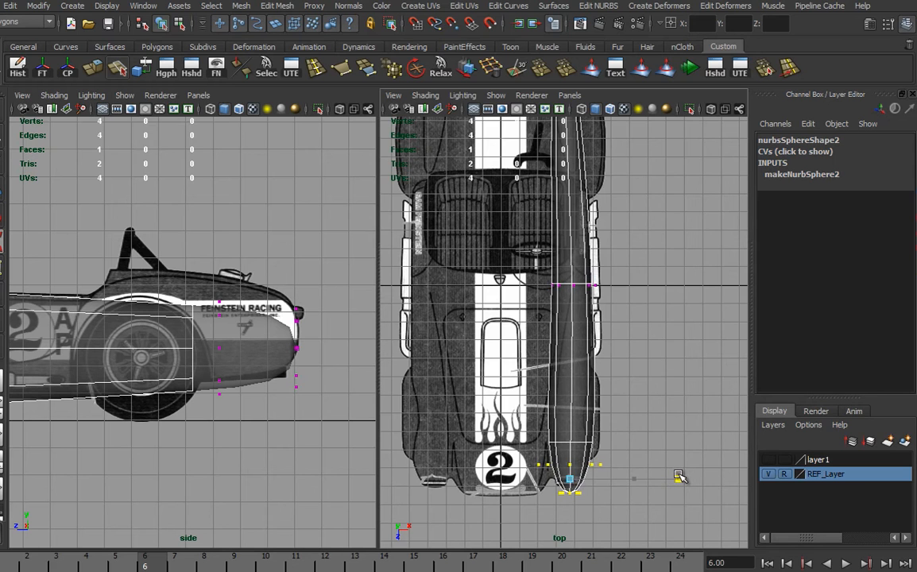
alt+right_drag(619, 448, 653, 454)
alt+middle_drag(653, 455, 656, 442)
drag(511, 406, 616, 472)
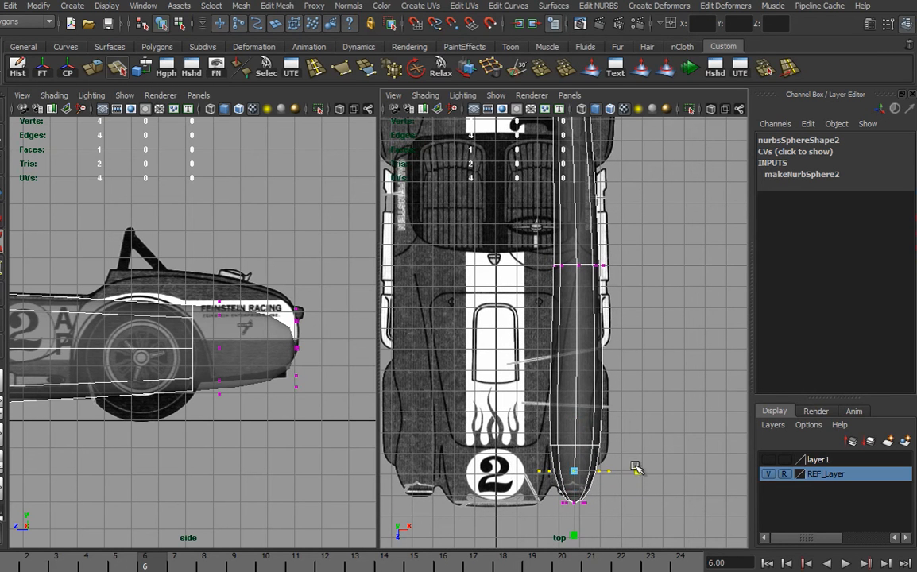
- Move the inner control vertices of the fender's middle row outward in the top view to slim the waist
drag(539, 235, 620, 266)
key(w)
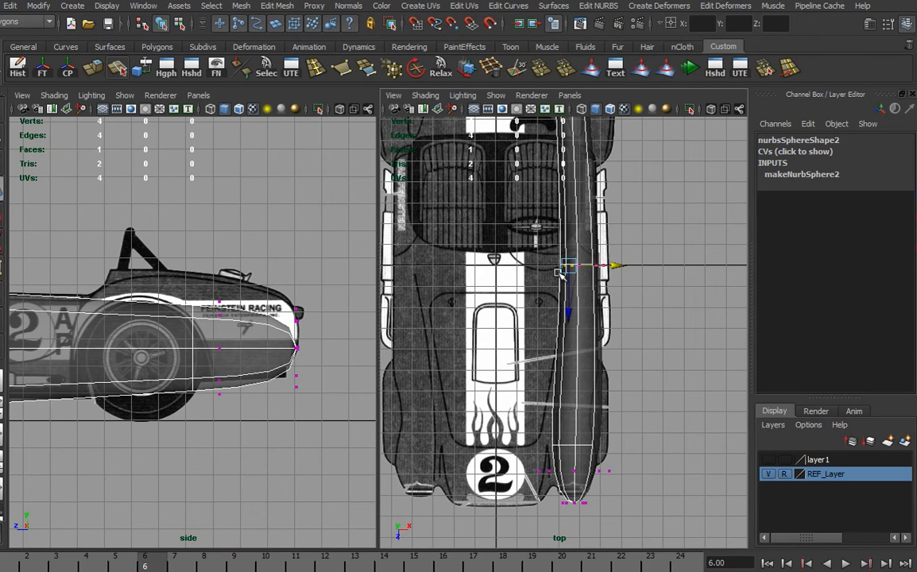
alt+middle_drag(577, 348, 596, 360)
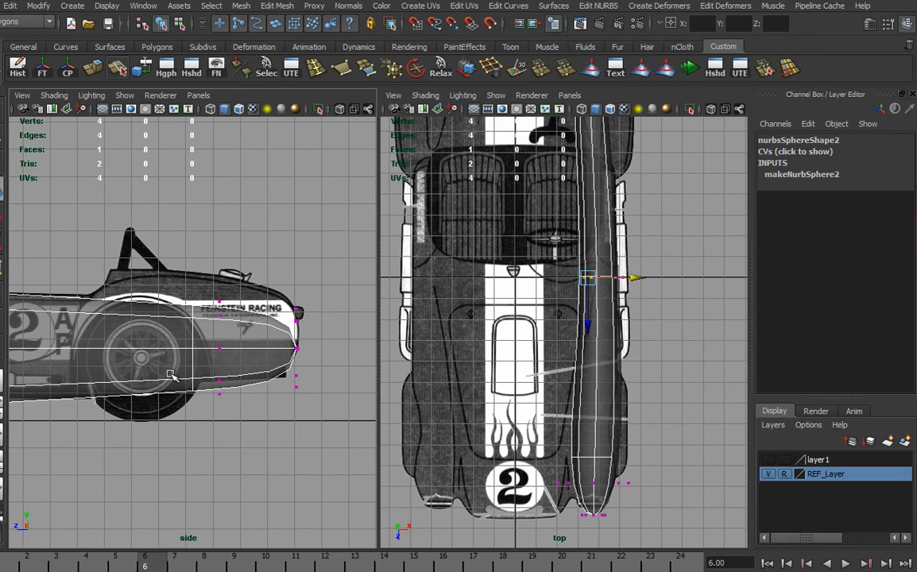
- Insert two isoparms across the fender's front end, between the front tip and the existing ring over the wheel
alt+middle_drag(179, 377, 294, 342)
alt+right_drag(294, 342, 177, 347)
alt+middle_drag(133, 310, 362, 334)
alt+middle_drag(219, 350, 229, 340)
alt+right_drag(201, 341, 308, 378)
alt+middle_drag(146, 355, 240, 358)
alt+right_drag(239, 359, 274, 351)
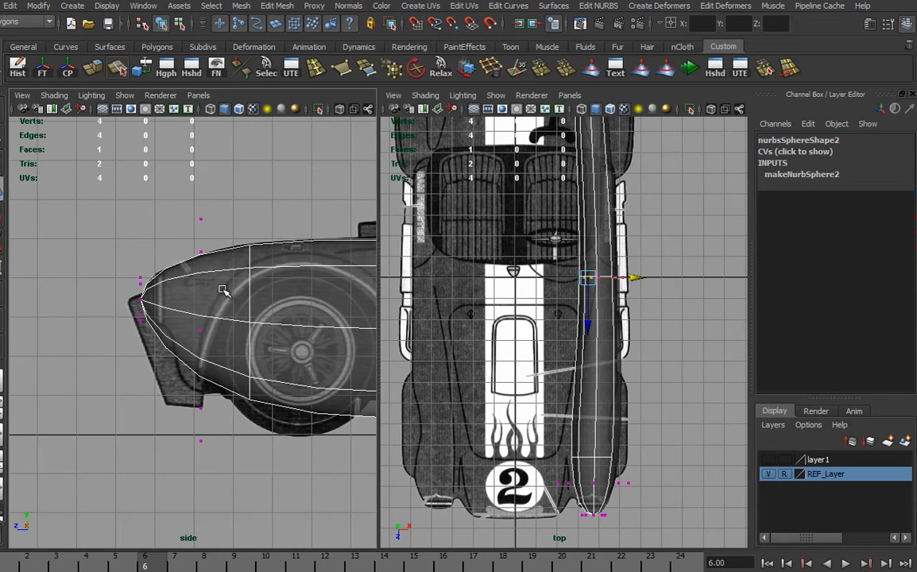
alt+right_drag(190, 310, 225, 336)
right_drag(262, 296, 263, 261)
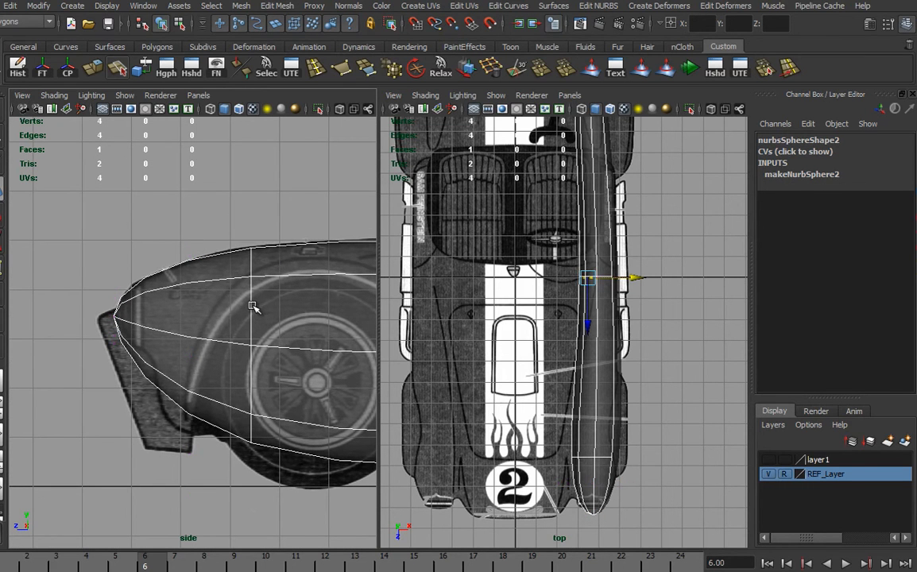
click(190, 317)
shift+drag(244, 310, 145, 314)
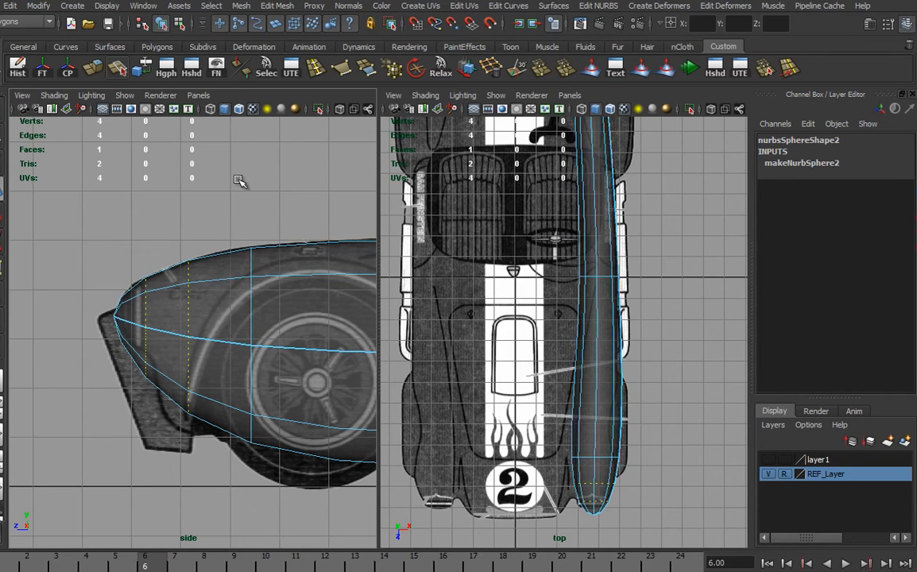
click(602, 7)
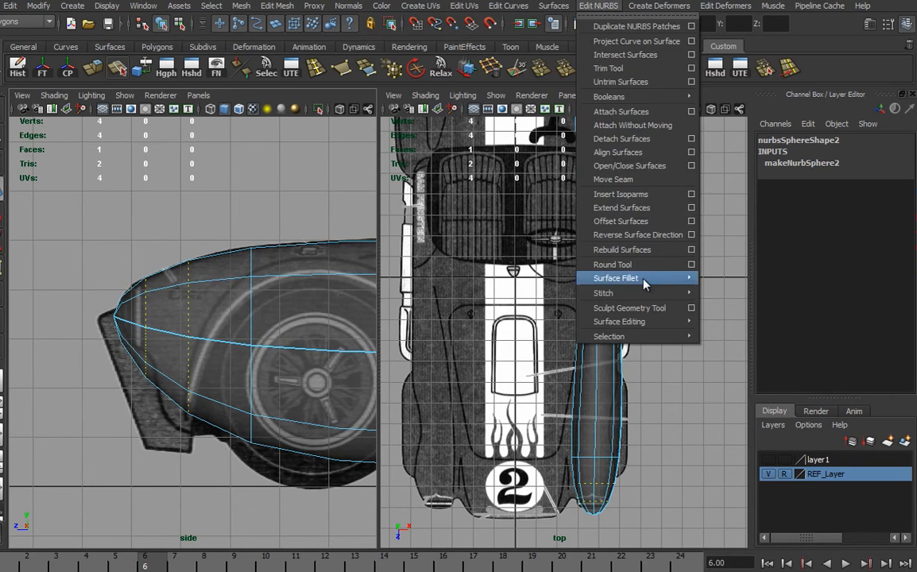
click(628, 197)
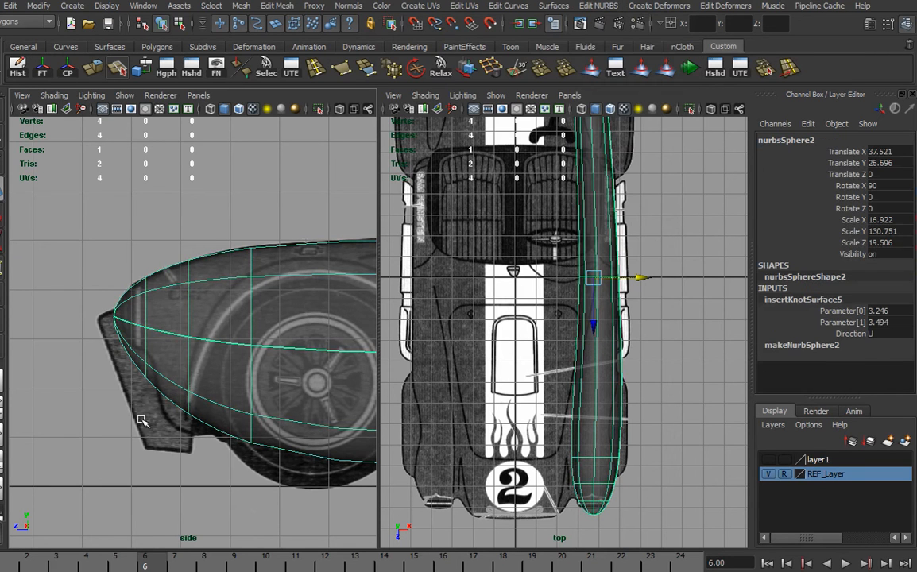
- Scale the control vertex row just behind the front tip shorter and move it forward and up in the side view
right_drag(163, 360, 121, 359)
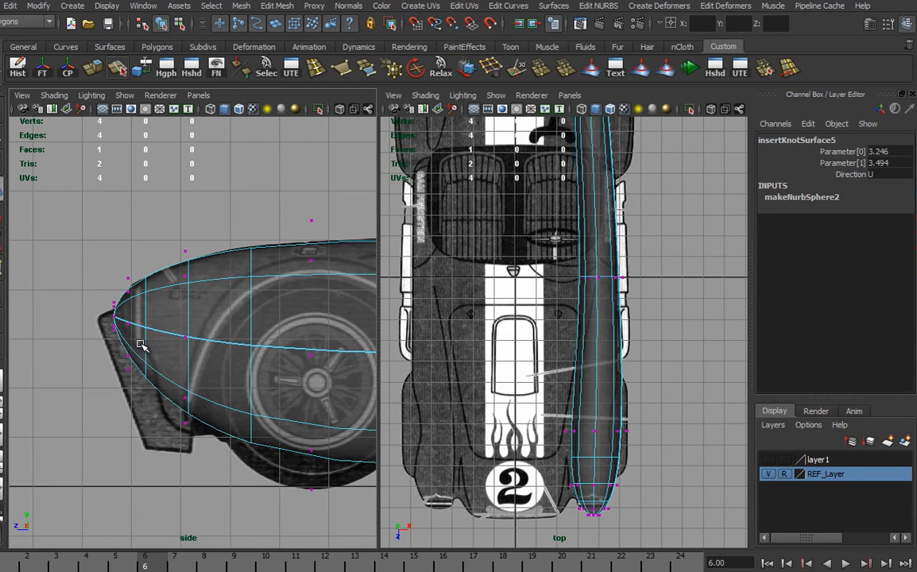
drag(116, 424, 117, 422)
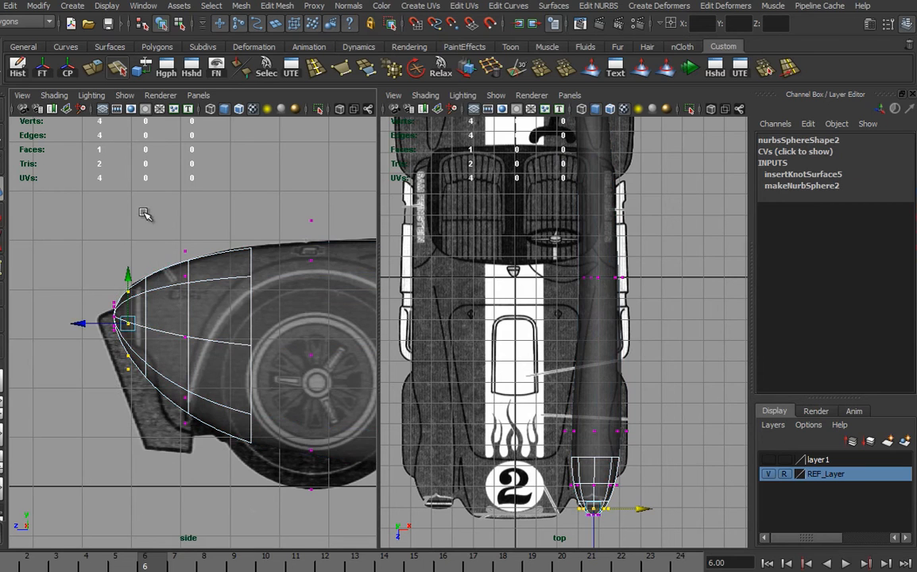
key(r)
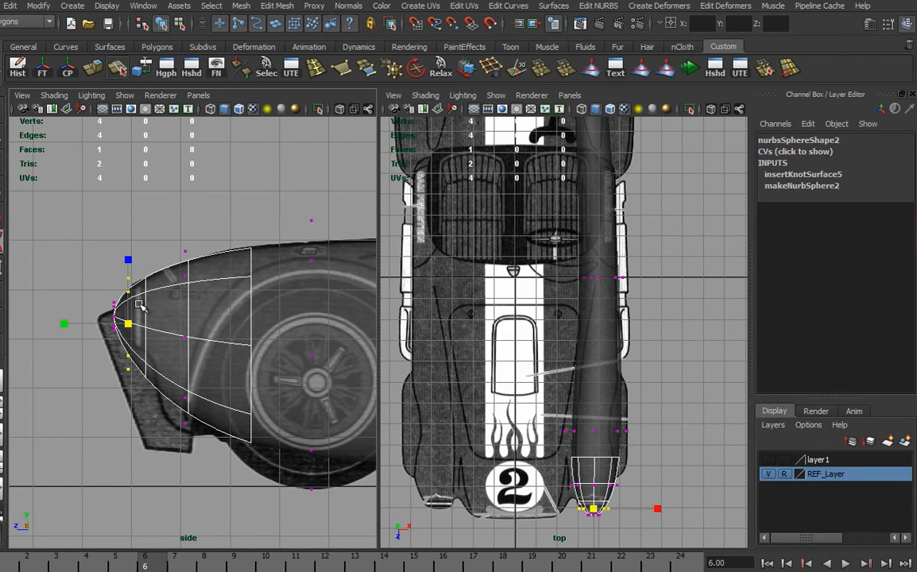
mouse_move(130, 259)
mouse_down()
mouse_move(127, 237)
mouse_move(130, 272)
mouse_up()
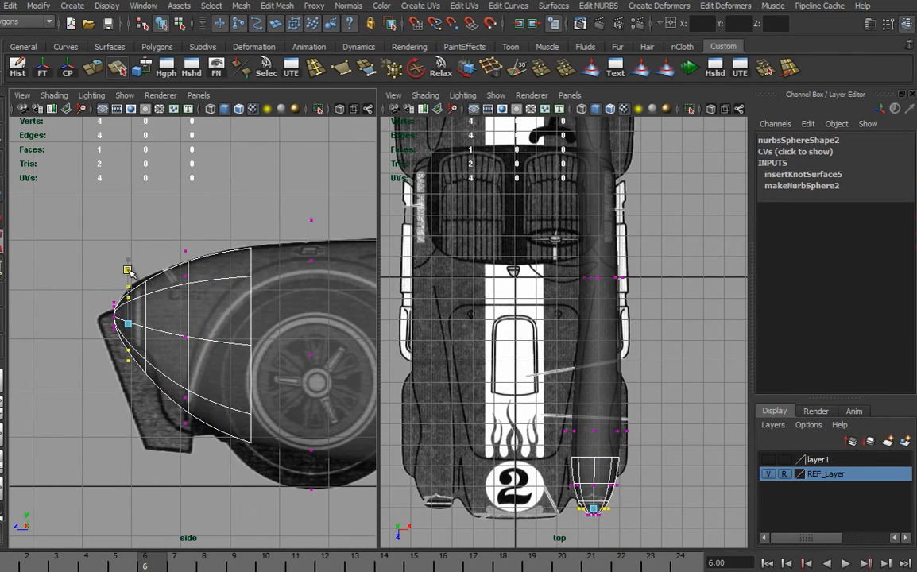
key(w)
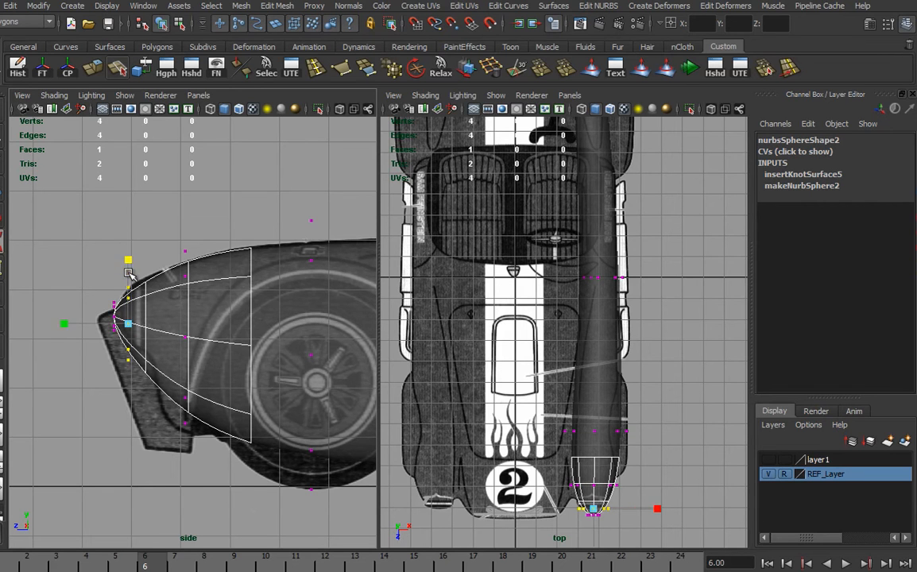
drag(83, 326, 76, 325)
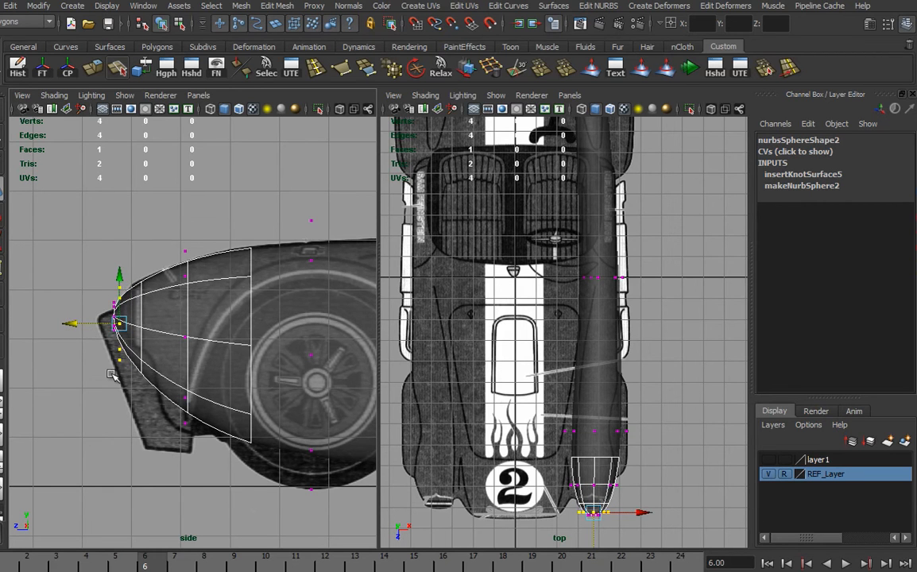
key(r)
drag(120, 260, 121, 269)
key(w)
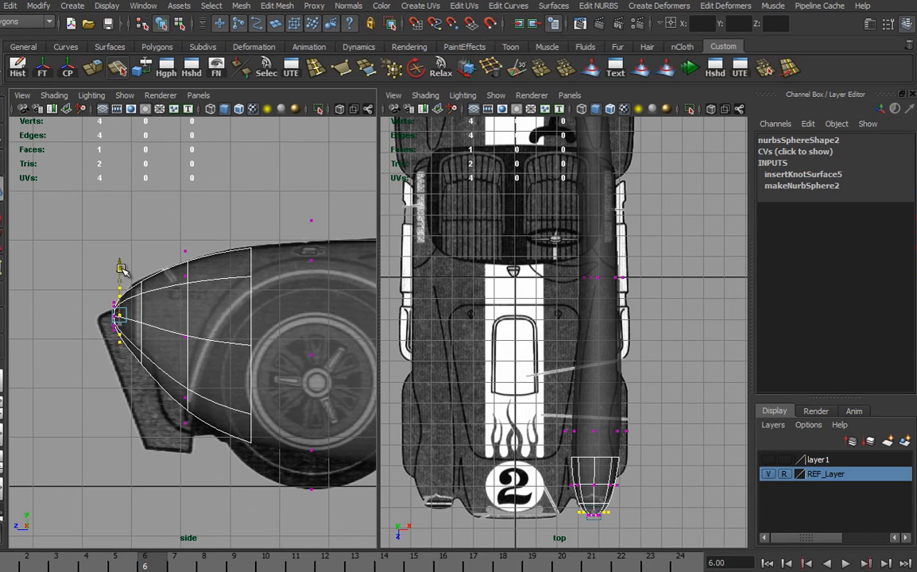
- Move the next row's lower control vertices forward and down and its upper ones slightly up to follow the fender outline
drag(170, 377, 211, 479)
drag(185, 410, 163, 422)
drag(167, 246, 223, 297)
drag(186, 265, 186, 261)
scroll(198, 340, up, 3)
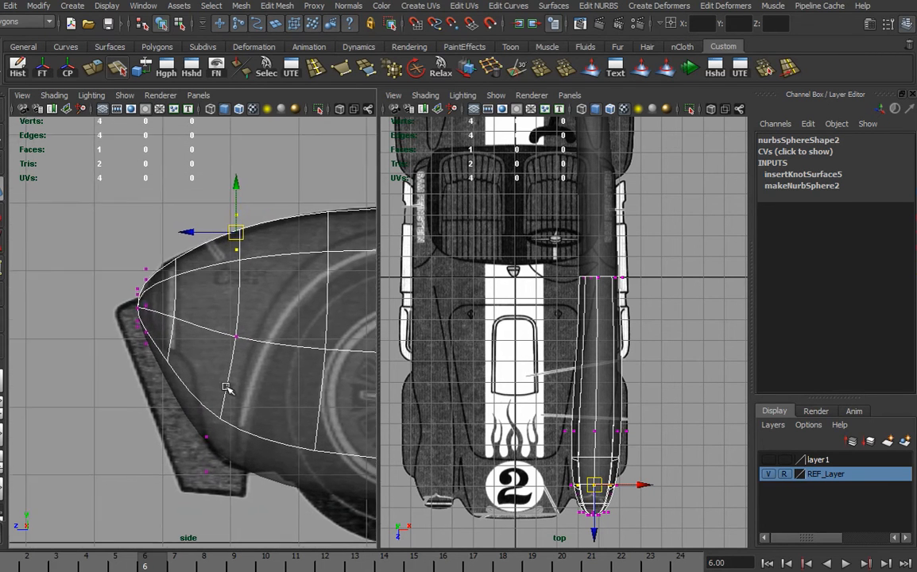
- Move the front tip and the row behind it slightly back to meet the fender's front edge in the side view
drag(104, 242, 157, 366)
drag(99, 313, 106, 312)
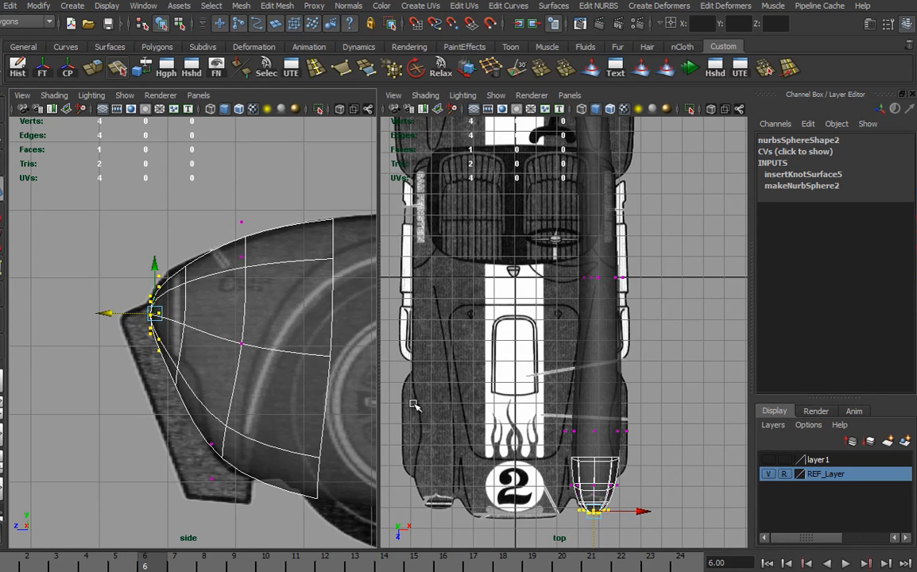
alt+middle_drag(191, 345, 200, 365)
alt+right_drag(201, 365, 254, 328)
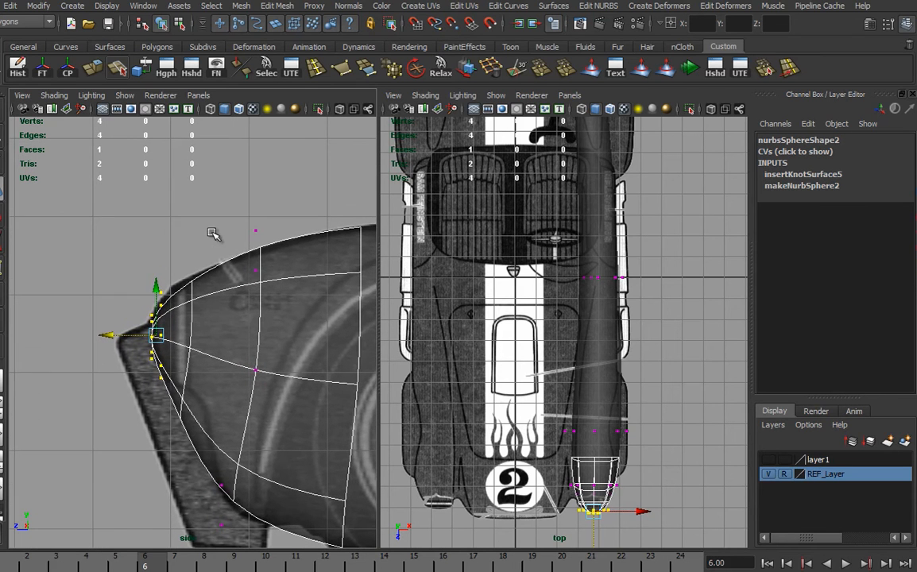
- Shift the upper control vertices of the two rows behind the front tip forward to fit the fender's upper outline
drag(242, 222, 237, 252)
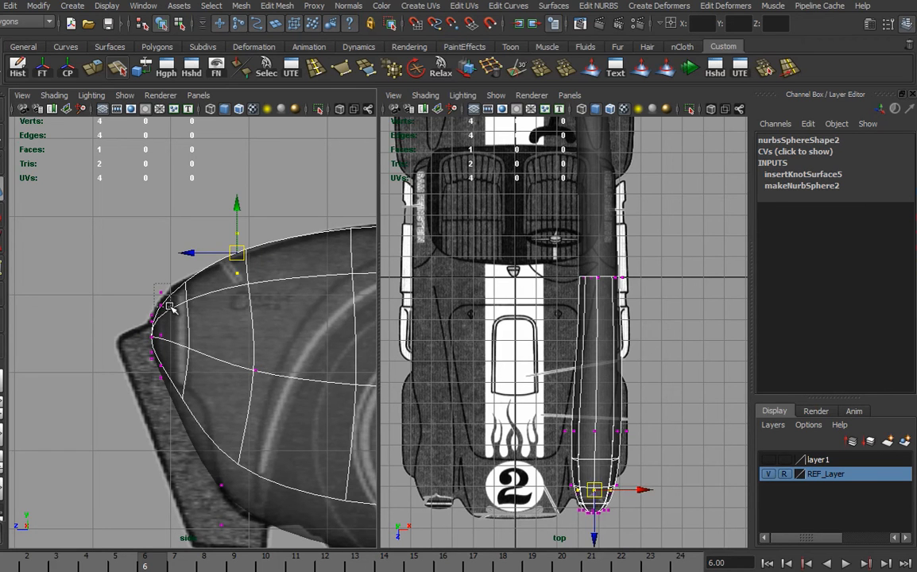
drag(170, 309, 170, 310)
alt+middle_drag(235, 345, 247, 341)
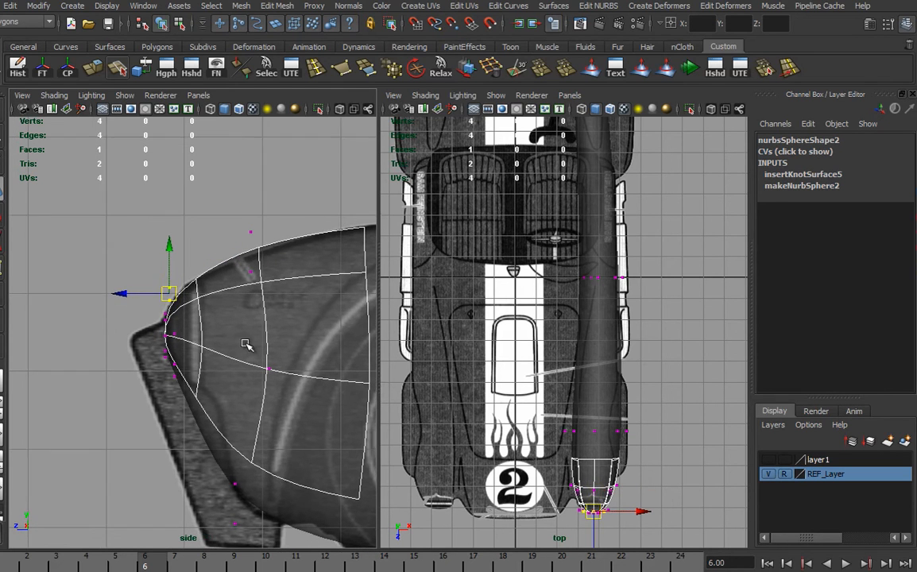
scroll(182, 298, up, 1)
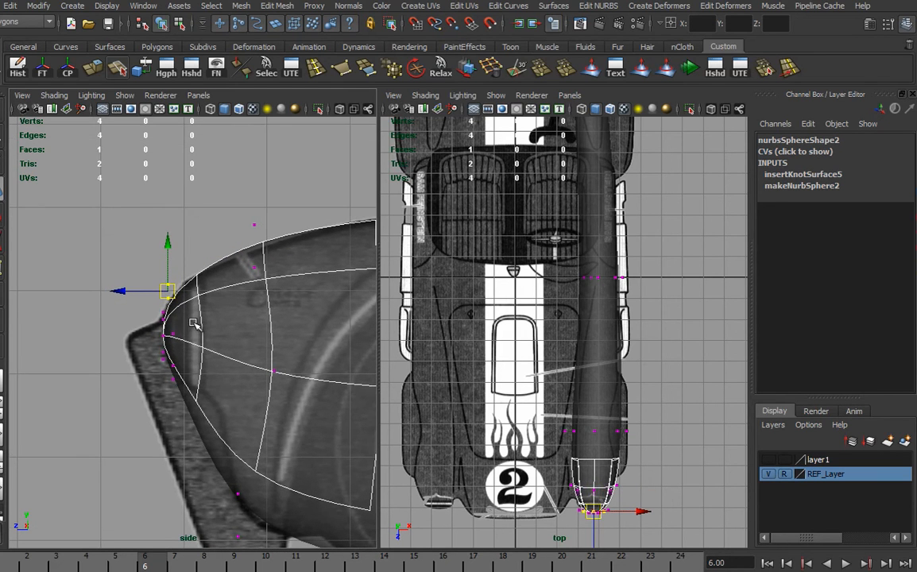
- Insert two isoparms around the front fender, one just behind the nose and one farther back within the next span
right_drag(189, 317, 191, 283)
click(187, 329)
drag(185, 327, 190, 327)
alt+middle_drag(285, 402, 289, 390)
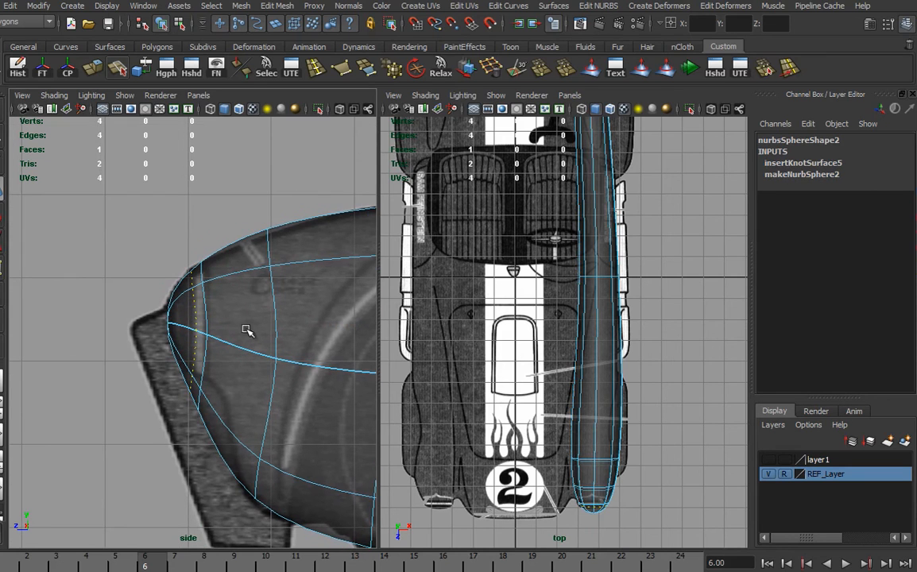
drag(276, 327, 235, 328)
key(g)
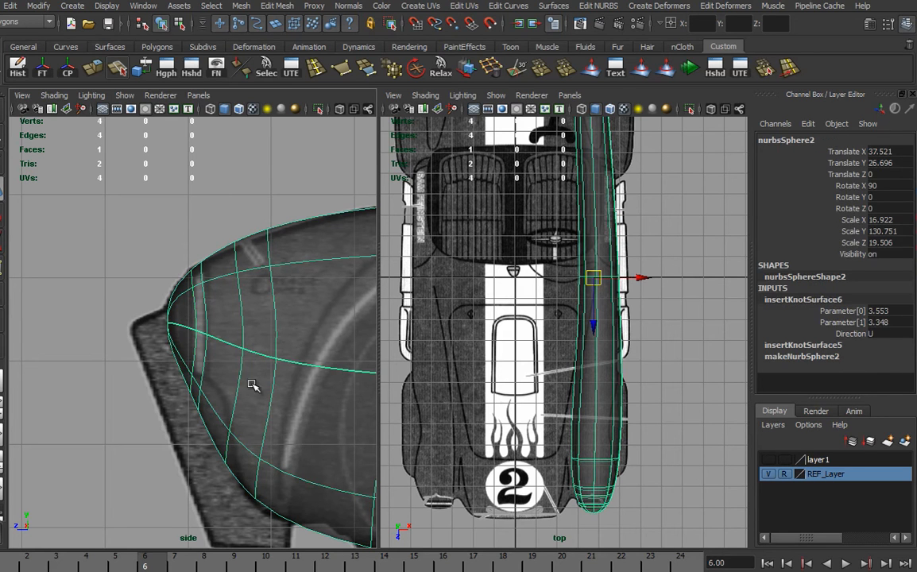
- Move the lower control vertices behind the nose up in the side view to form the fender's front notch, refining the vertices under the tip
right_drag(254, 407, 198, 417)
alt+middle_drag(311, 436, 235, 431)
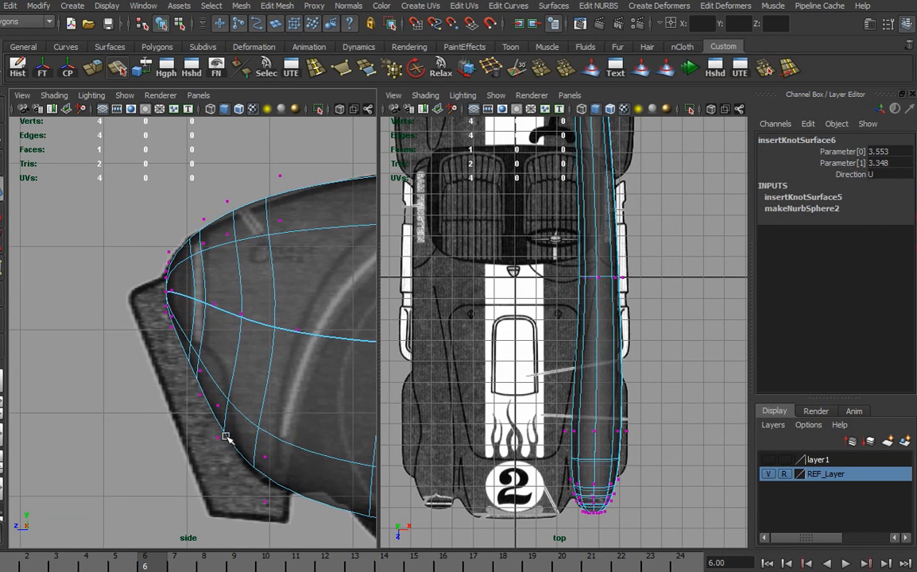
drag(213, 383, 213, 349)
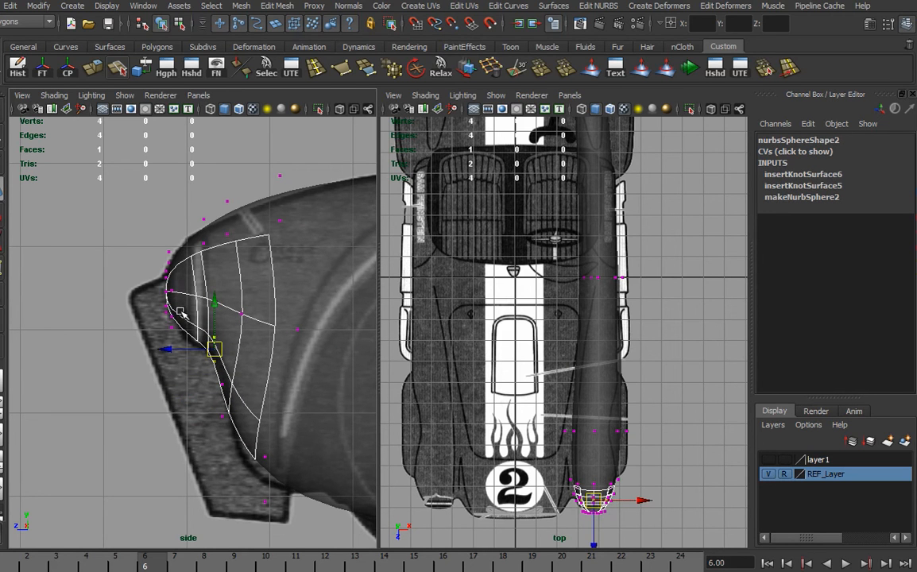
key(ctrl+z)
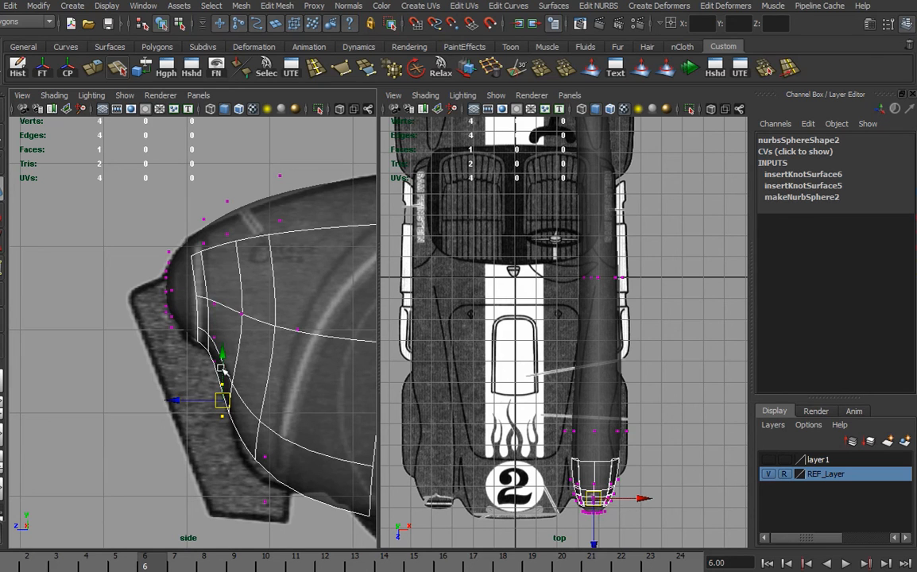
key(shift+z)
key(shift+z)
drag(175, 325, 175, 333)
- Nudge the upper control vertices behind the nose and pull the lower ones forward and down to follow the side outline
drag(244, 248, 215, 251)
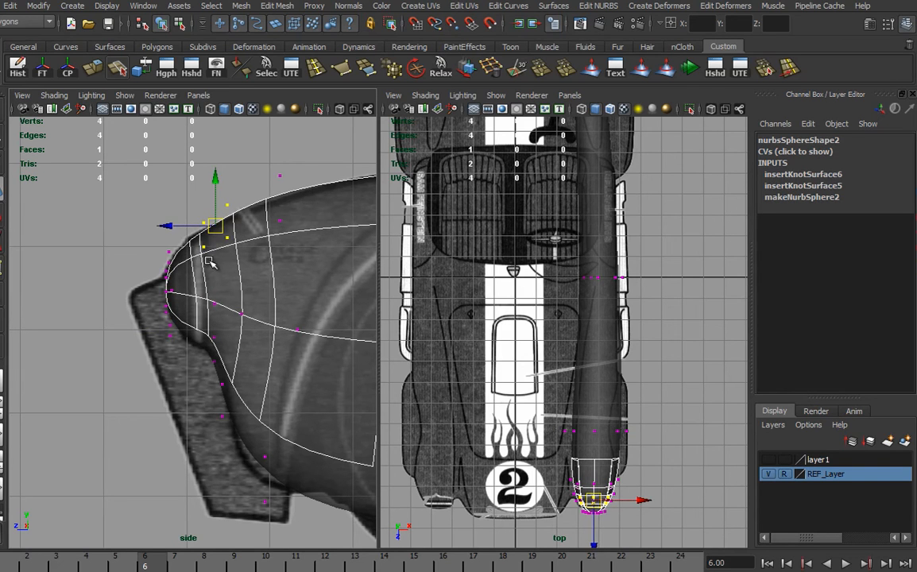
drag(215, 213, 202, 235)
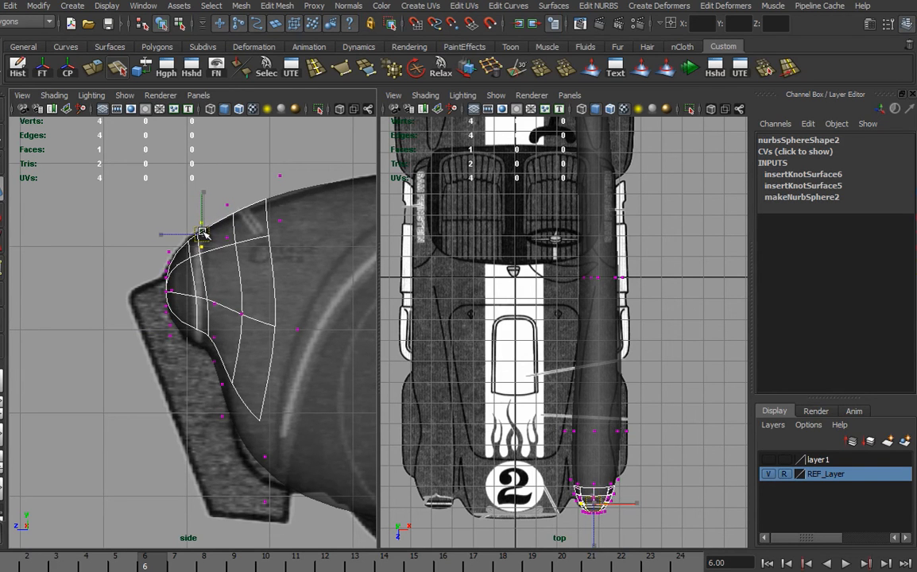
drag(204, 291, 225, 379)
click(245, 434)
drag(245, 434, 249, 497)
drag(229, 537, 244, 499)
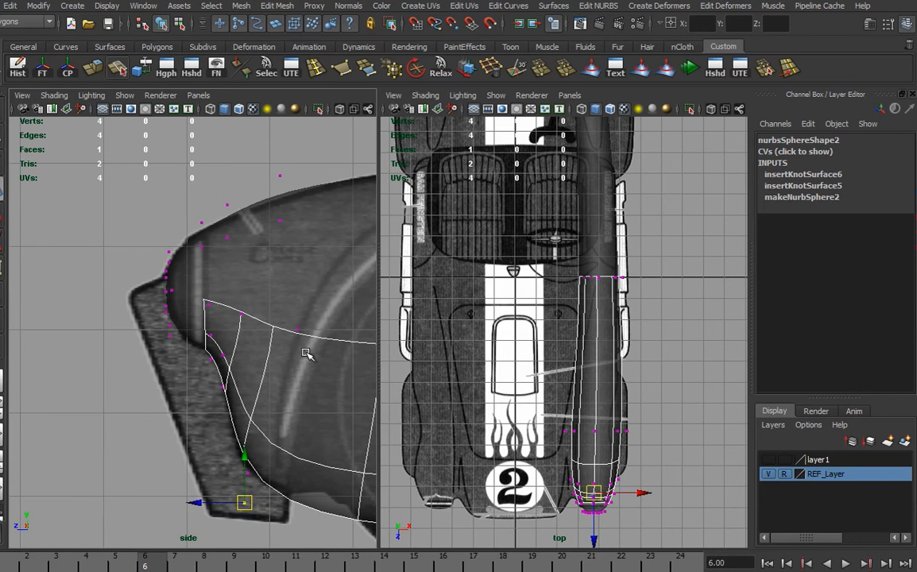
- Nudge the next row's upper control vertices back to fit the fender's top outline in the side view, clearing the selection
alt+middle_drag(261, 298, 143, 304)
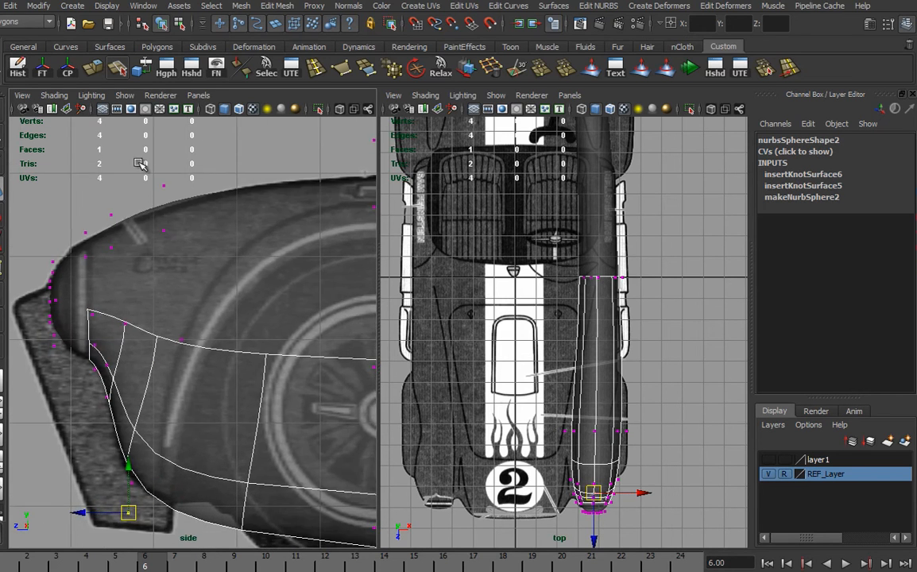
click(164, 207)
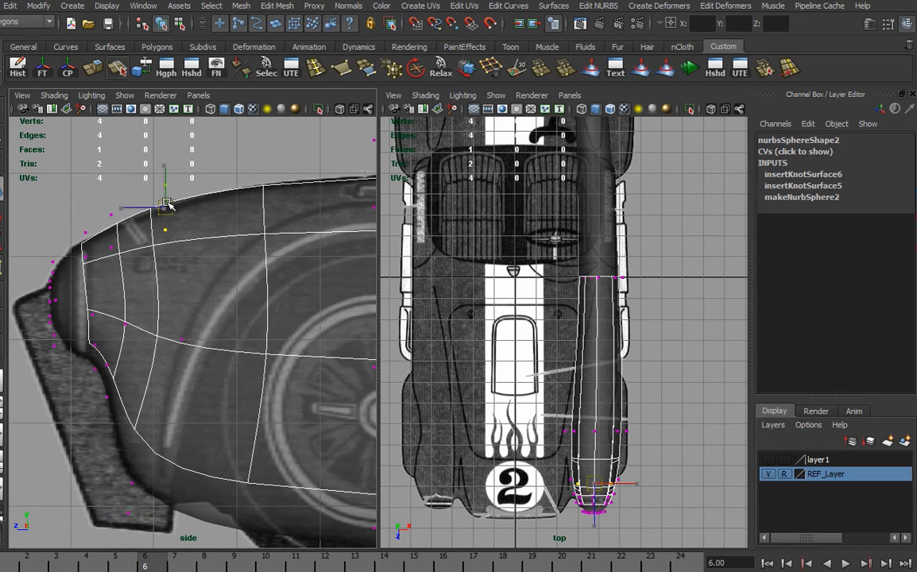
alt+middle_drag(246, 236, 191, 290)
click(191, 290)
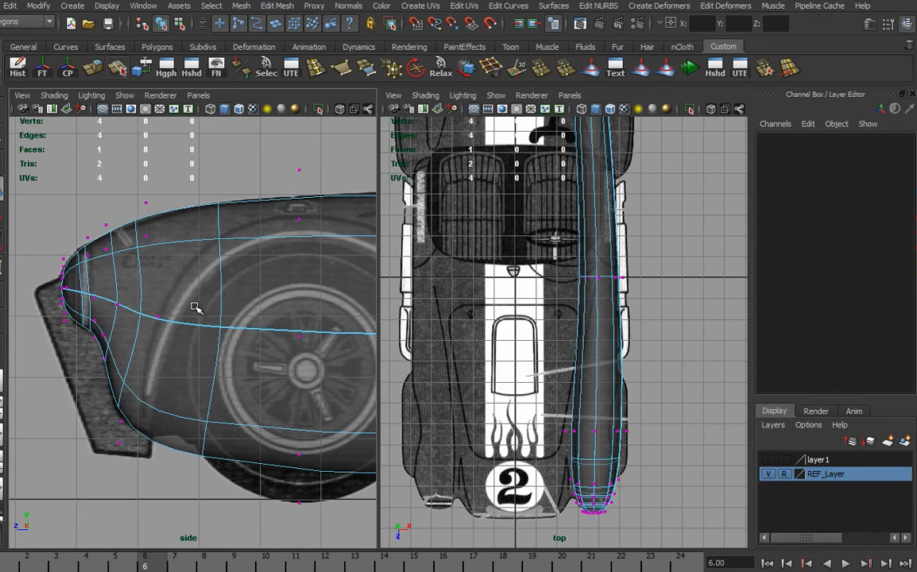
- Scale the control vertices near the fender's front end slightly narrower in the top view to match the reference outline
alt+middle_drag(556, 429, 557, 318)
scroll(574, 324, up, 5)
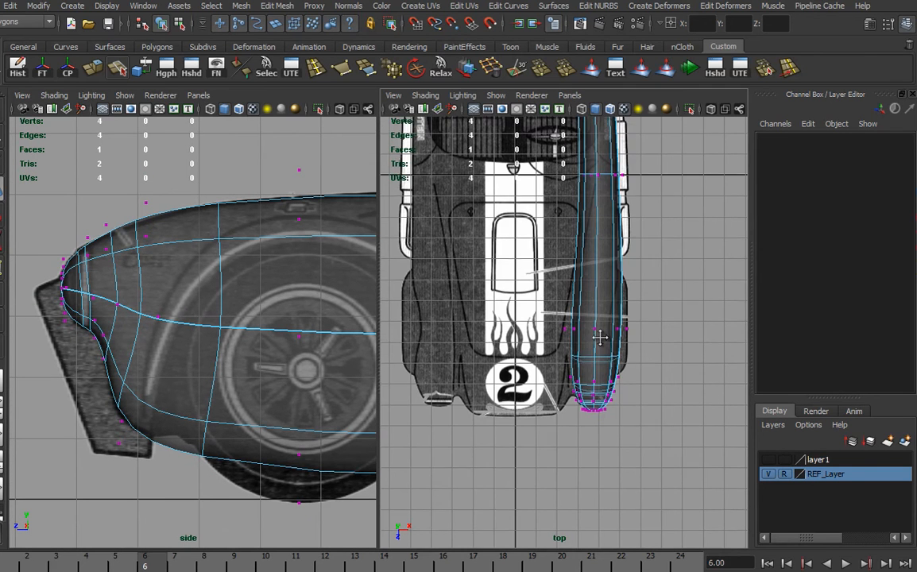
scroll(575, 324, up, 3)
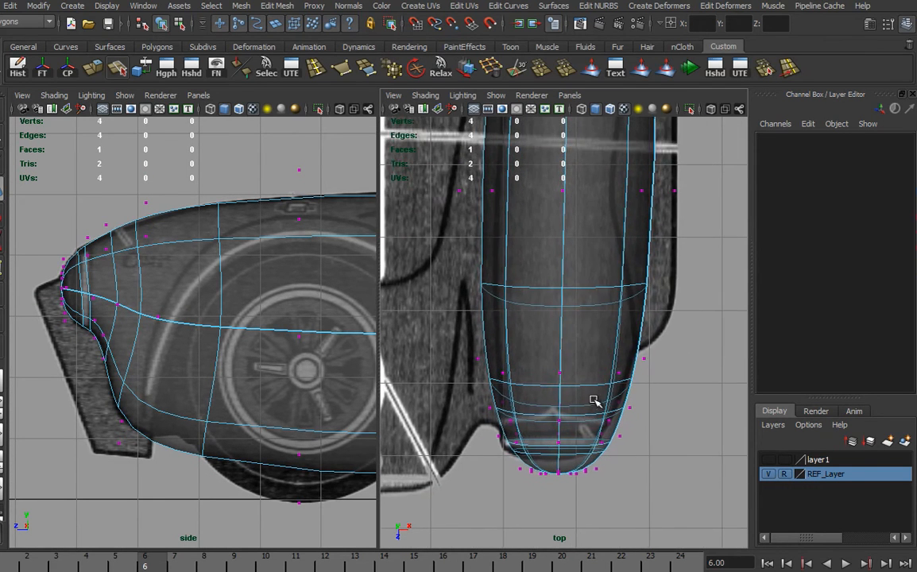
drag(701, 427, 702, 427)
key(r)
drag(628, 395, 620, 395)
- Move the inner control vertices of the fender's middle row outward along X in the top view
drag(437, 154, 620, 193)
alt+middle_drag(614, 327, 623, 523)
alt+middle_drag(649, 303, 645, 487)
alt+middle_drag(638, 236, 631, 367)
alt+right_drag(630, 367, 446, 375)
drag(501, 188, 574, 253)
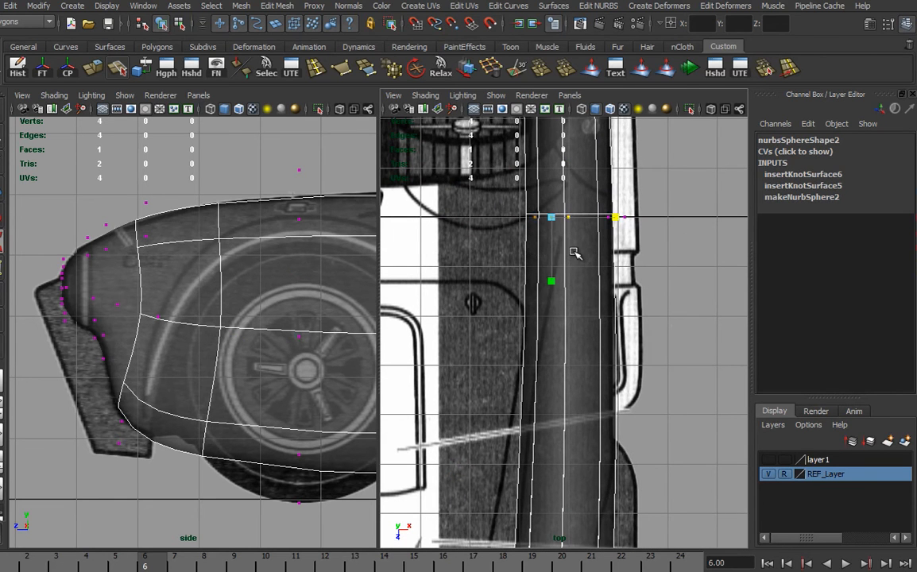
key(w)
drag(599, 221, 623, 220)
- Move the fender's rear control vertex row outward in the top view and adjust its width
alt+right_drag(645, 375, 627, 284)
alt+middle_drag(627, 284, 645, 273)
alt+middle_drag(630, 159, 588, 402)
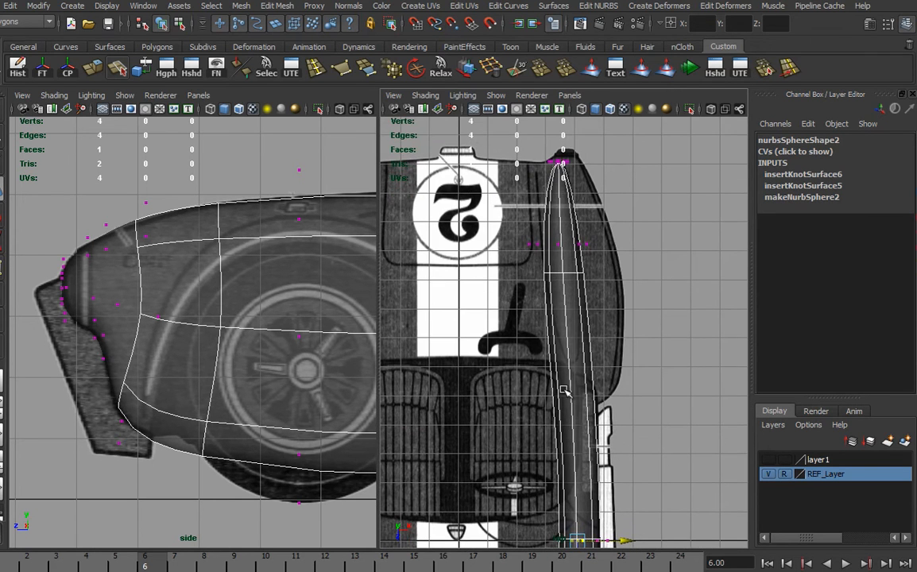
drag(638, 206, 638, 208)
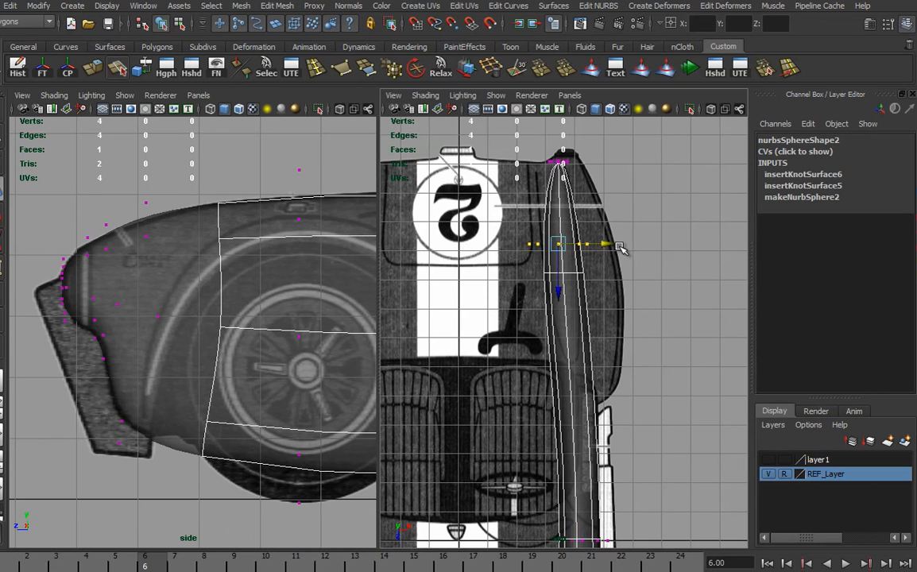
key(r)
mouse_move(623, 245)
mouse_down()
mouse_move(549, 243)
mouse_move(627, 245)
mouse_up()
alt+middle_drag(614, 321, 614, 232)
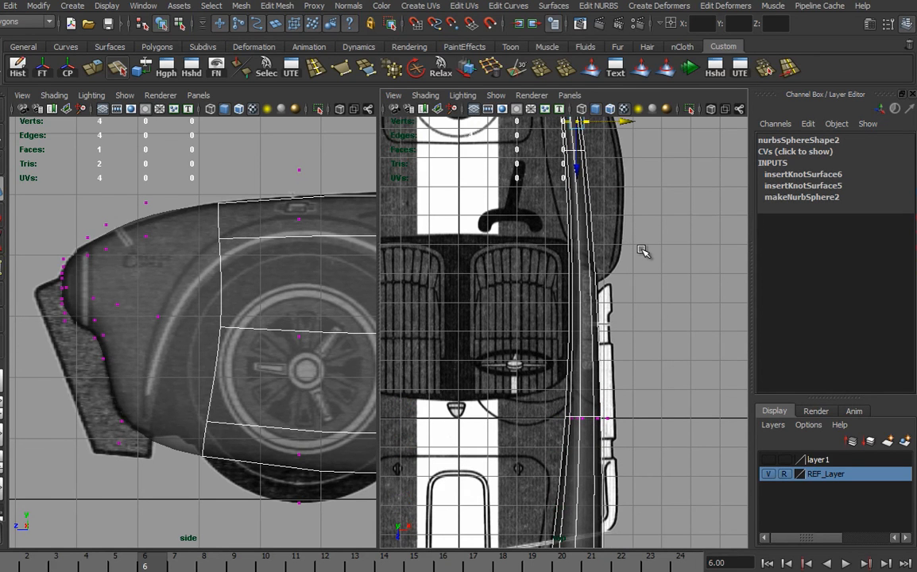
alt+middle_drag(607, 331, 574, 240)
alt+middle_drag(648, 346, 650, 289)
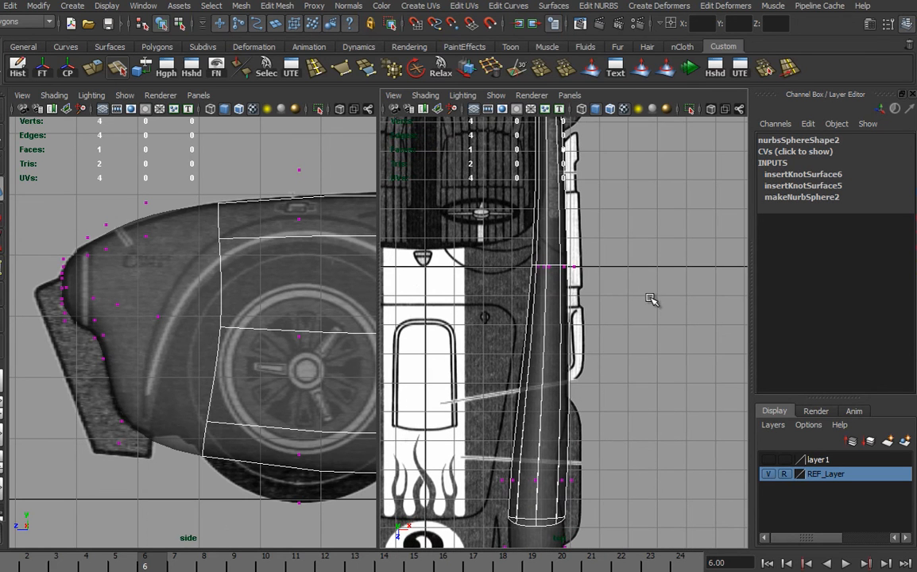
click(606, 307)
- Switch the top viewport to the perspective view and return the timeline to frame 1
key(space)
drag(611, 309, 489, 344)
drag(133, 566, 10, 566)
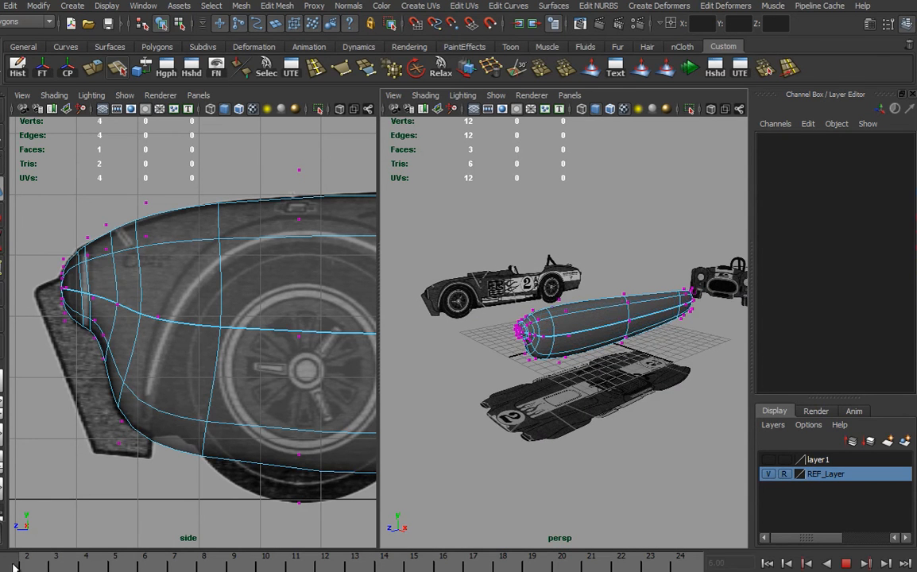
- Return the fender to object mode and delete its construction history
mouse_move(610, 446)
alt+mouse_down()
mouse_move(587, 452)
mouse_move(562, 346)
alt+mouse_up()
right_drag(562, 346, 616, 323)
alt+drag(602, 452, 578, 433)
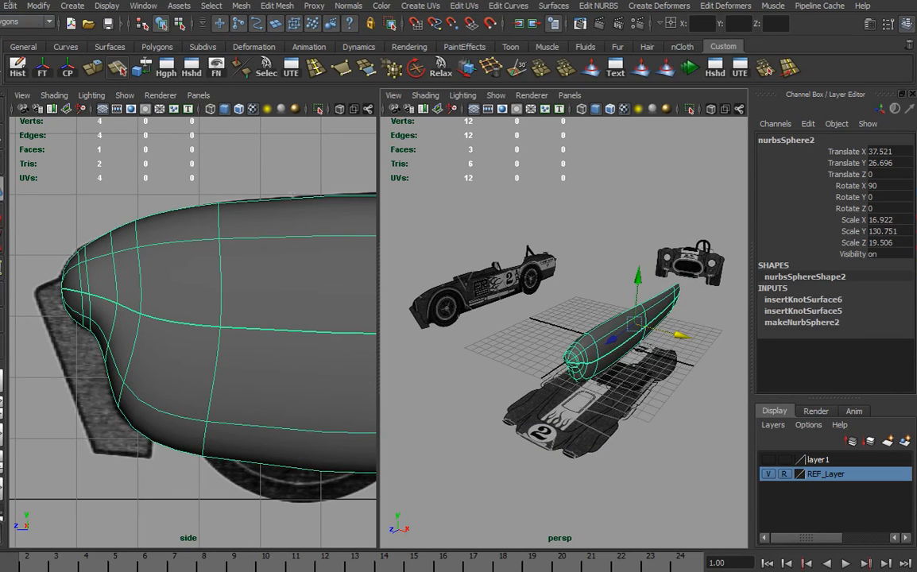
click(18, 67)
- Move the fender surface's seam to the isoparm running along its underside
alt+drag(666, 506, 590, 463)
scroll(590, 463, up, 5)
alt+middle_drag(586, 457, 518, 454)
alt+drag(496, 370, 549, 386)
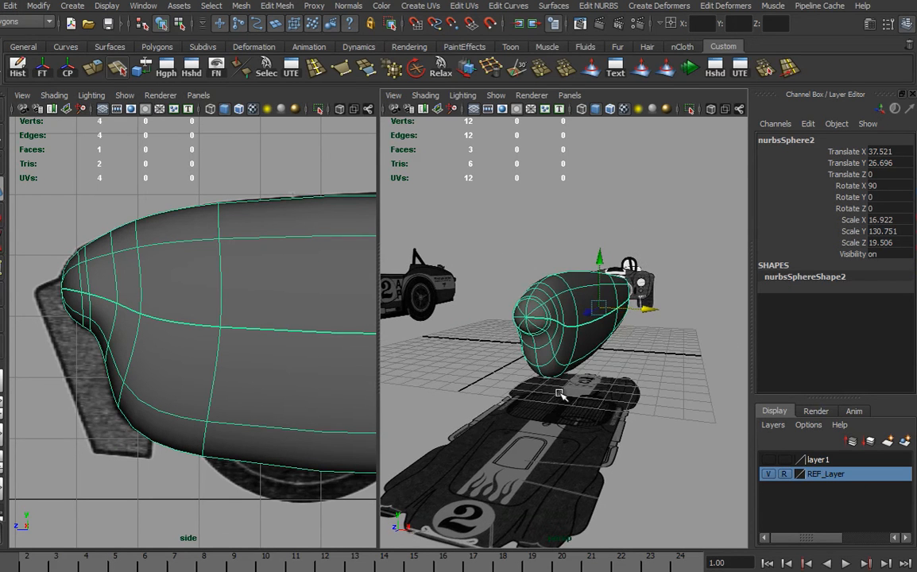
alt+right_drag(560, 395, 576, 390)
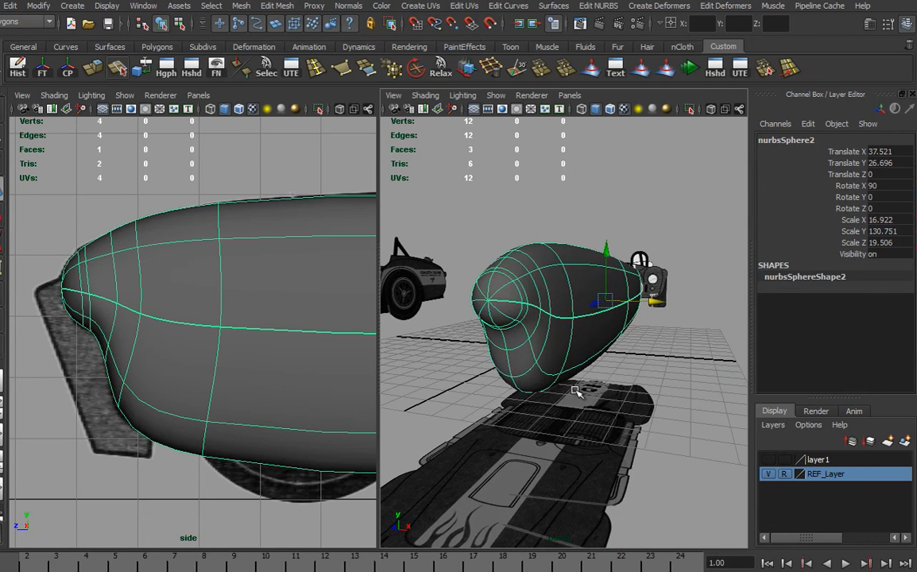
right_drag(570, 332, 549, 364)
click(512, 372)
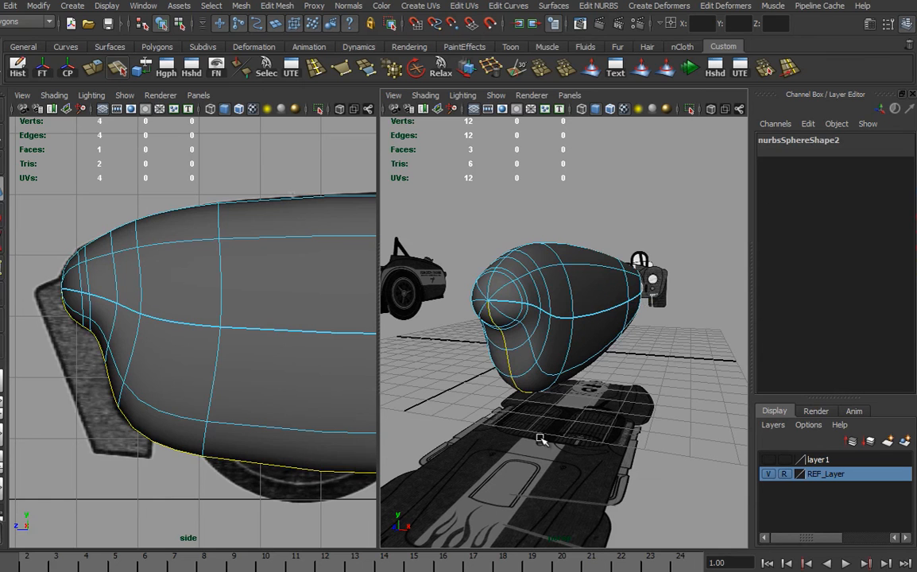
click(609, 7)
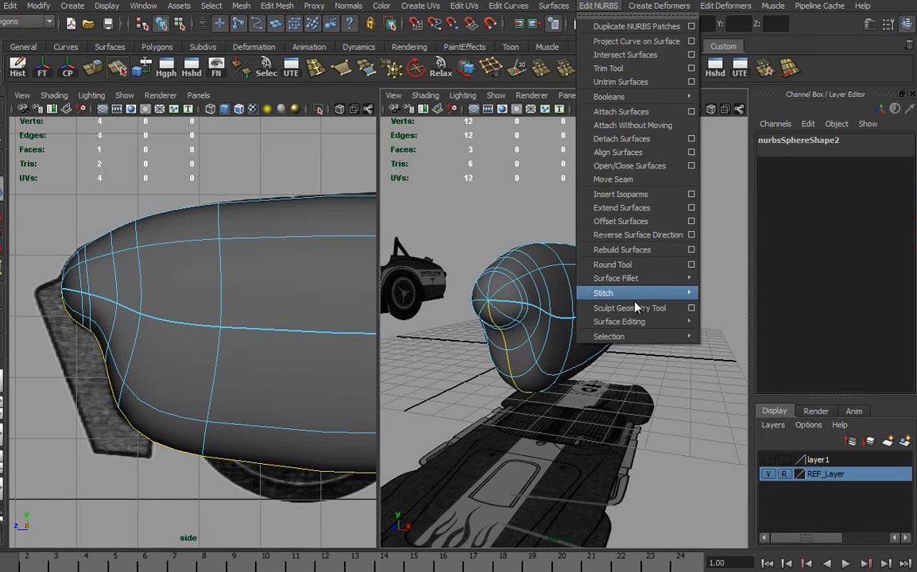
click(614, 179)
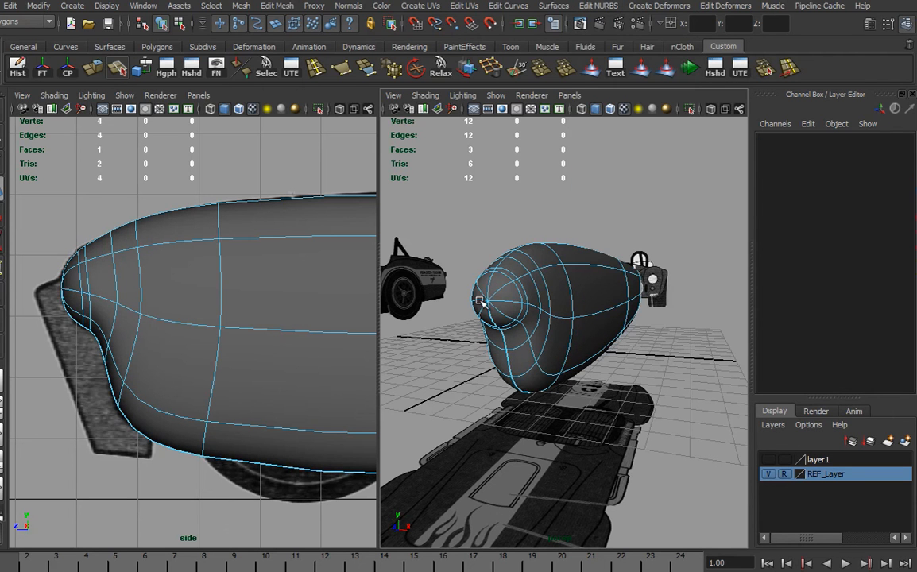
- Show layer1 and move the main body's seam to the isoparm along its underside, returning the body to object mode
alt+drag(602, 342, 558, 323)
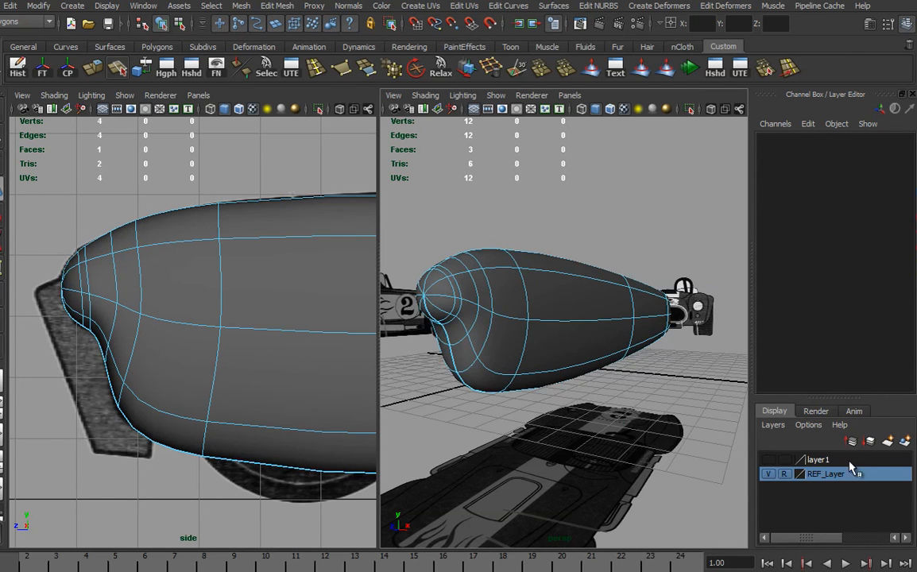
click(768, 460)
alt+drag(707, 403, 540, 354)
click(541, 355)
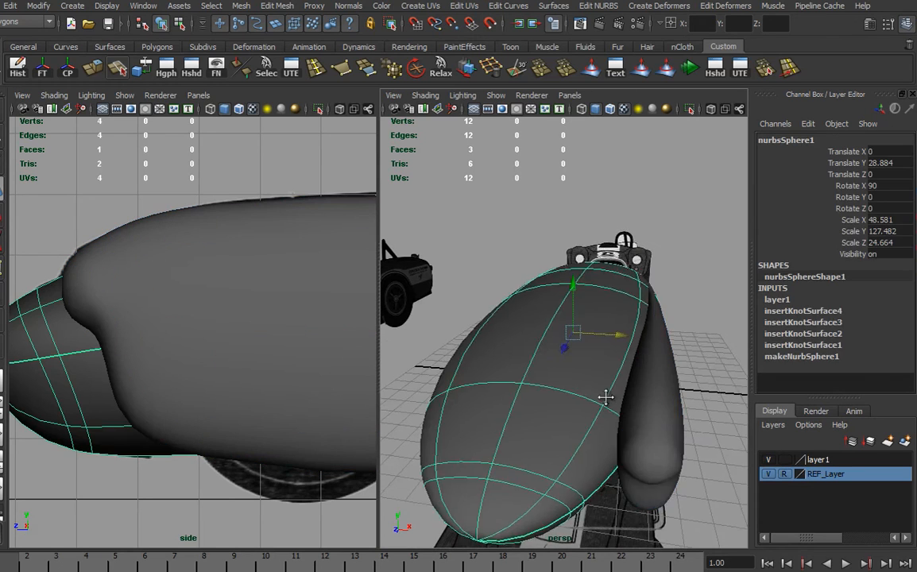
alt+drag(608, 403, 613, 351)
right_drag(523, 298, 524, 265)
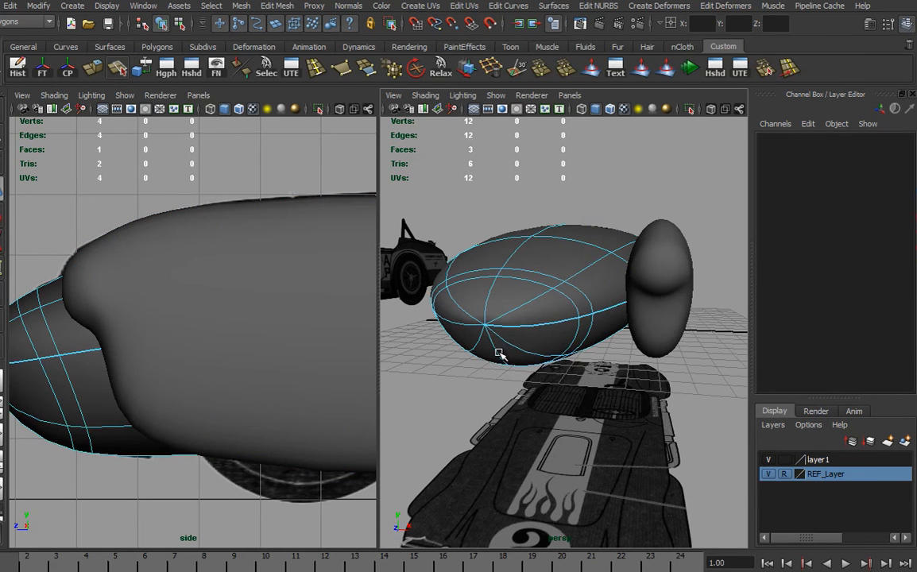
click(510, 363)
click(589, 6)
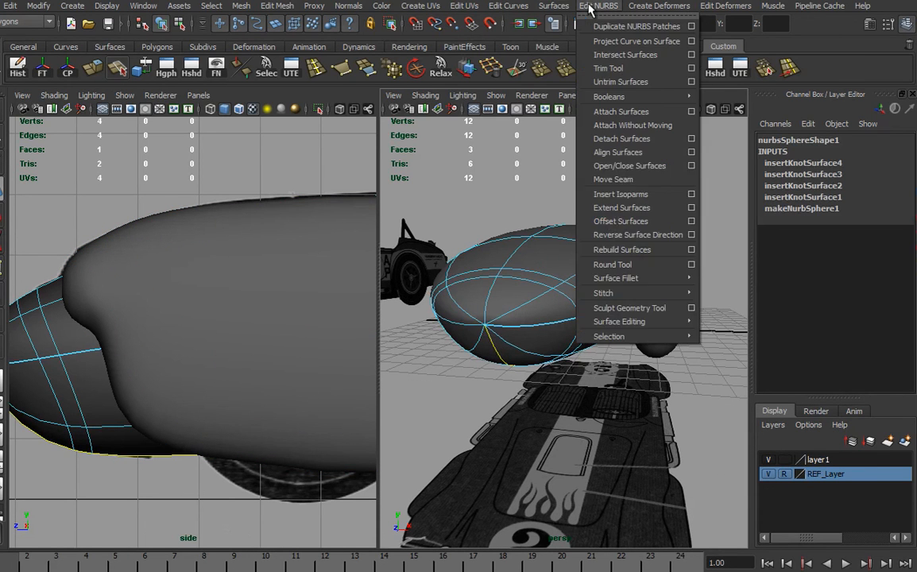
click(604, 174)
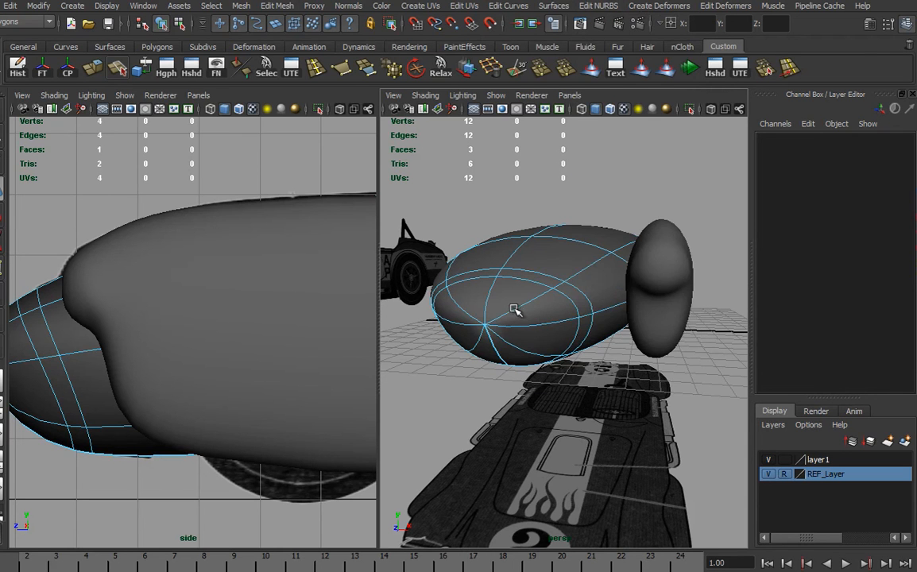
right_drag(574, 299, 598, 286)
- Examine the main body from several angles, displaying its control hull and selecting one crosswise hull row toward the rear
alt+drag(594, 317, 634, 402)
alt+right_drag(634, 402, 475, 375)
alt+drag(475, 375, 513, 373)
alt+right_drag(513, 373, 642, 378)
alt+middle_drag(642, 378, 558, 366)
alt+drag(557, 365, 624, 334)
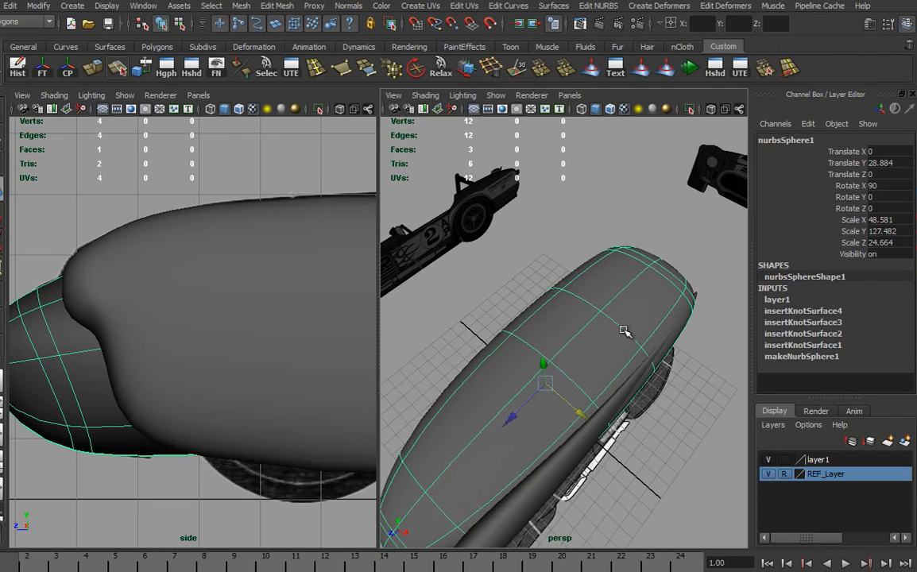
mouse_move(564, 365)
alt+mouse_down()
mouse_move(586, 344)
mouse_move(605, 365)
mouse_move(568, 352)
alt+mouse_up()
right_click(629, 362)
right_drag(619, 325, 644, 307)
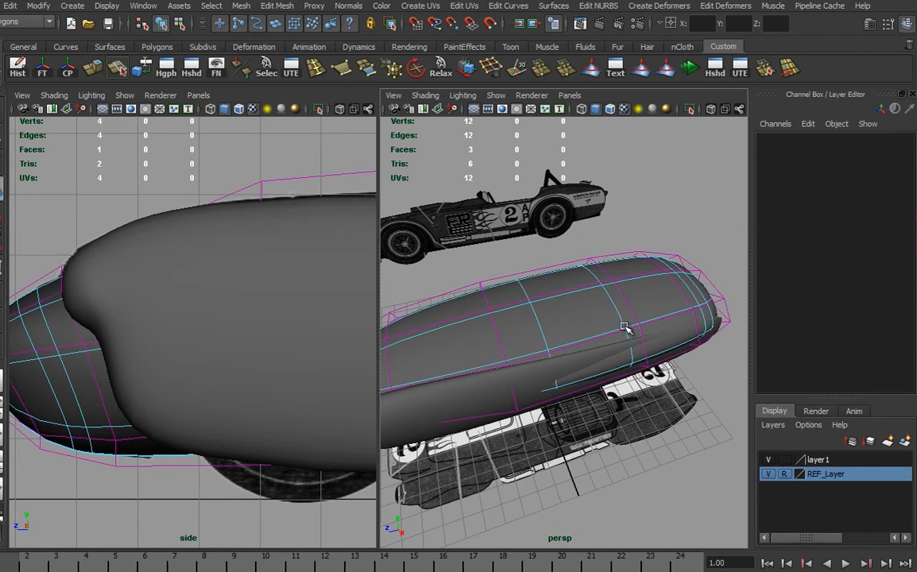
click(629, 306)
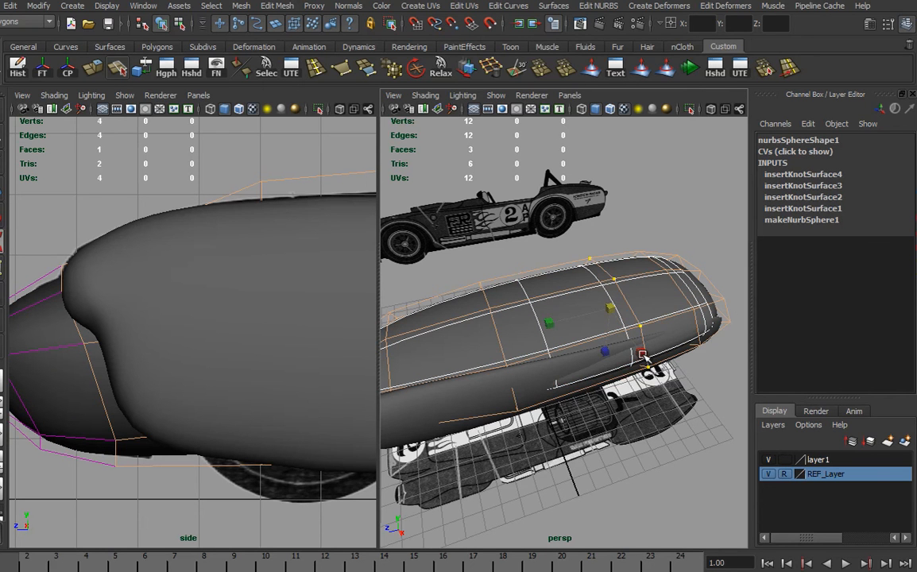
alt+drag(641, 347, 549, 379)
- Freeze the fender's transformations and snap its pivot to the grid centre on the car's centre line
right_drag(602, 373, 645, 355)
click(579, 375)
alt+drag(579, 375, 589, 353)
click(44, 72)
alt+drag(580, 426, 628, 359)
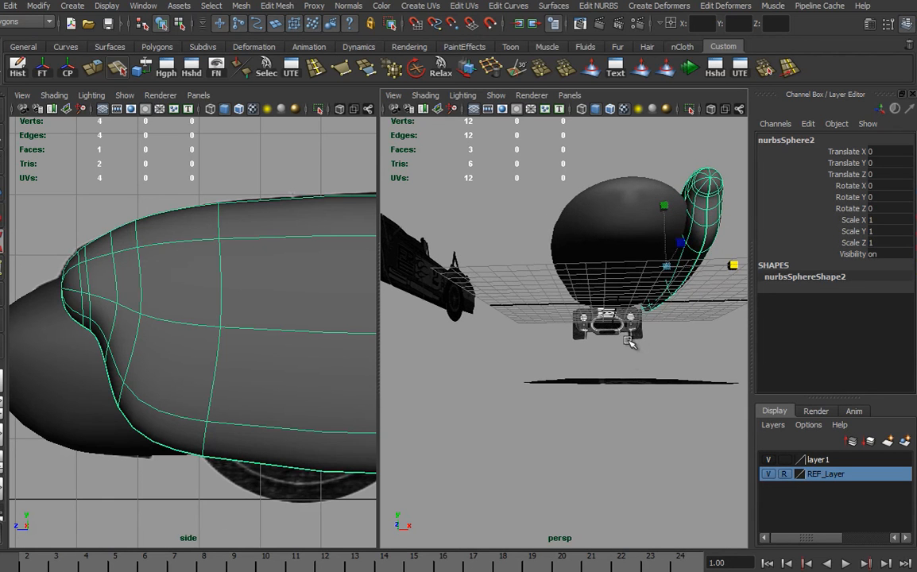
key(Insert)
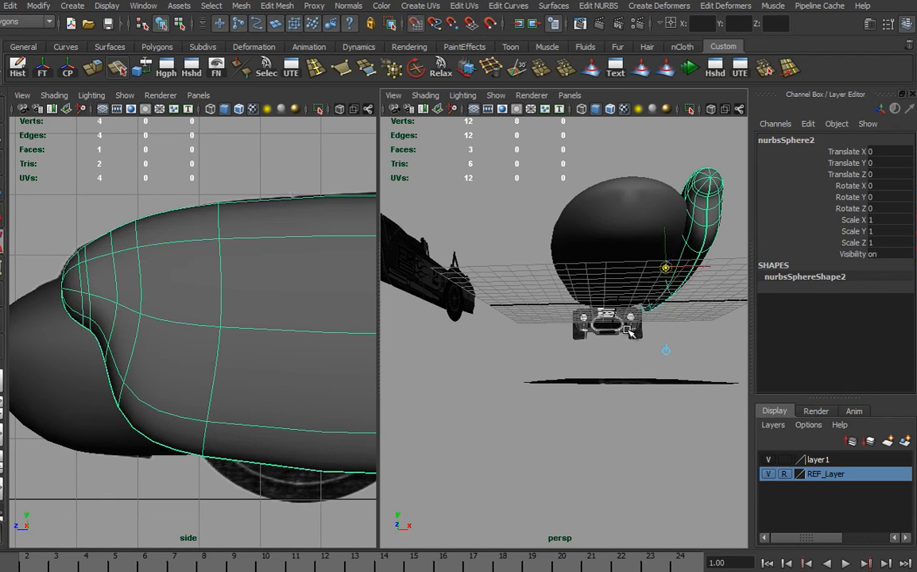
mouse_move(668, 269)
mouse_down()
mouse_move(626, 299)
mouse_move(630, 331)
mouse_move(572, 329)
mouse_up()
key(Insert)
- Reset the Duplicate Special options and mirror the fender to the car's other side as an instance with X scale -1
click(11, 6)
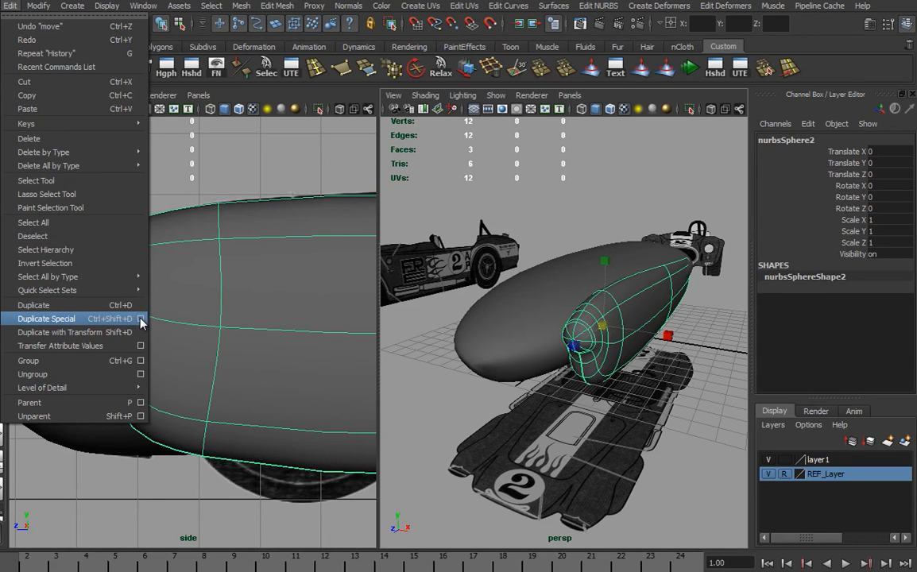
click(139, 319)
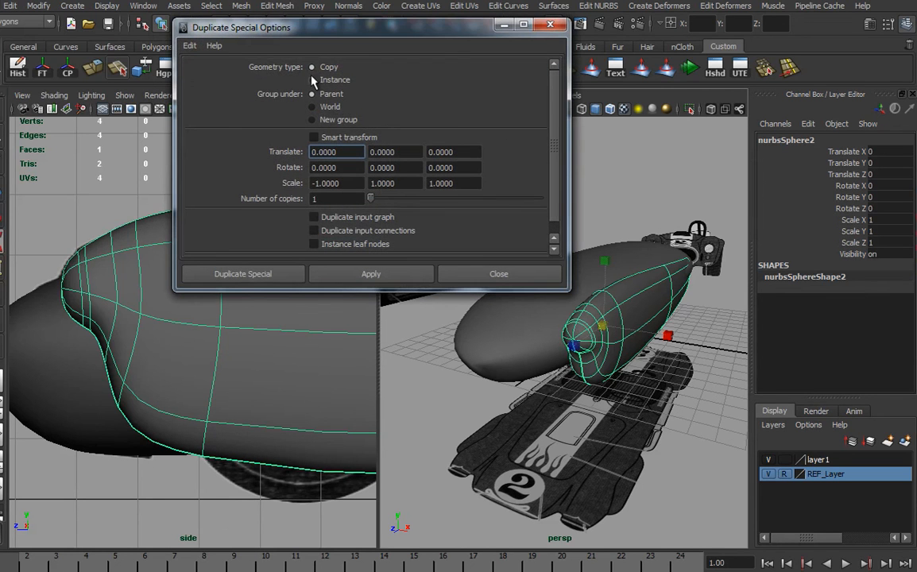
click(190, 45)
click(209, 73)
click(312, 80)
click(354, 182)
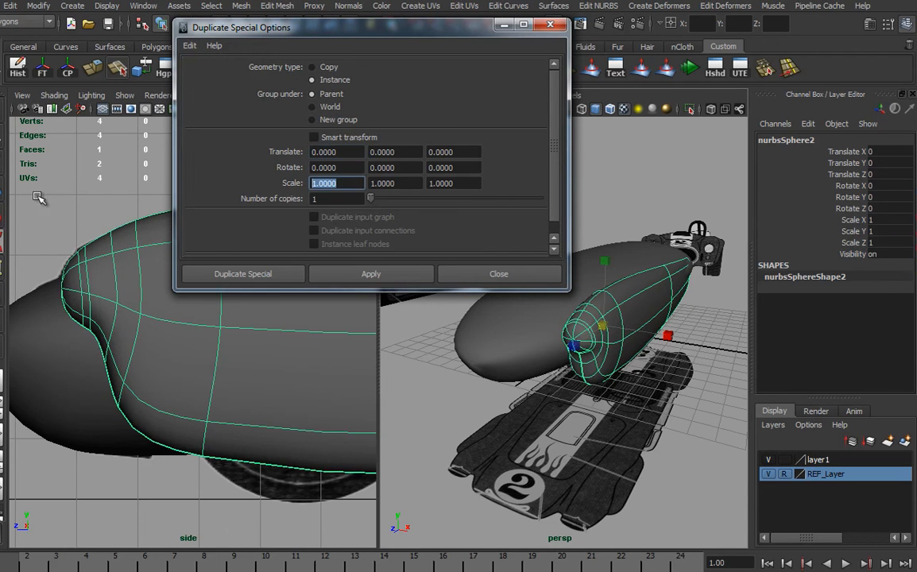
text(-1)
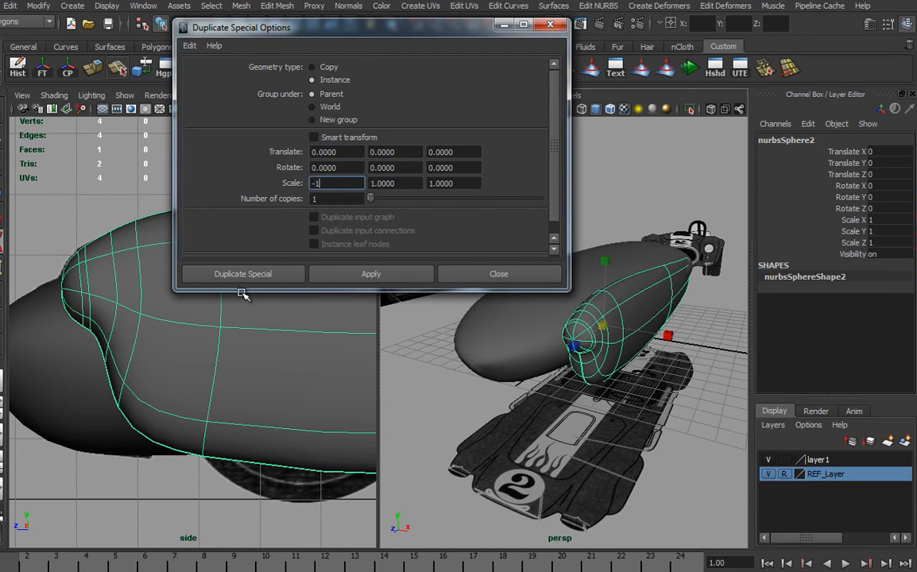
click(264, 275)
alt+drag(540, 334, 645, 367)
click(711, 405)
alt+drag(707, 405, 582, 389)
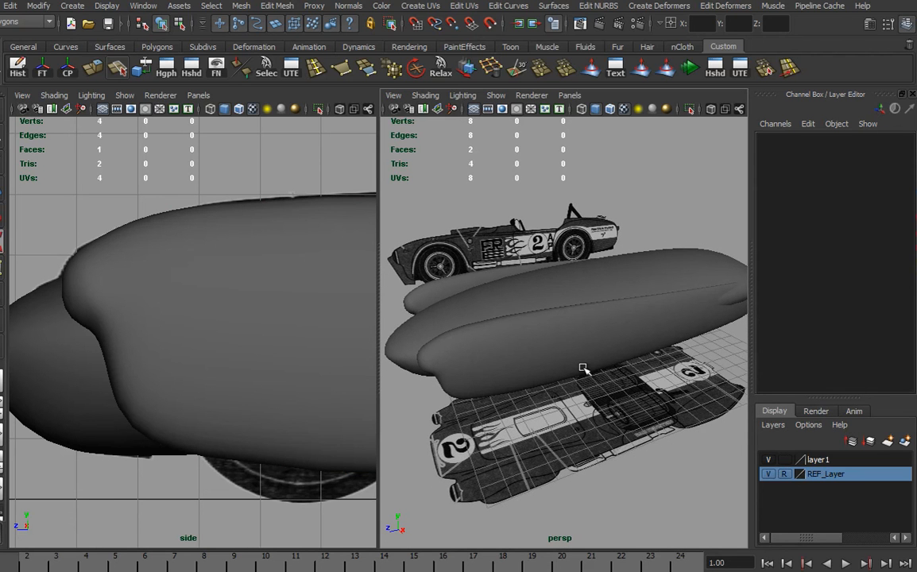